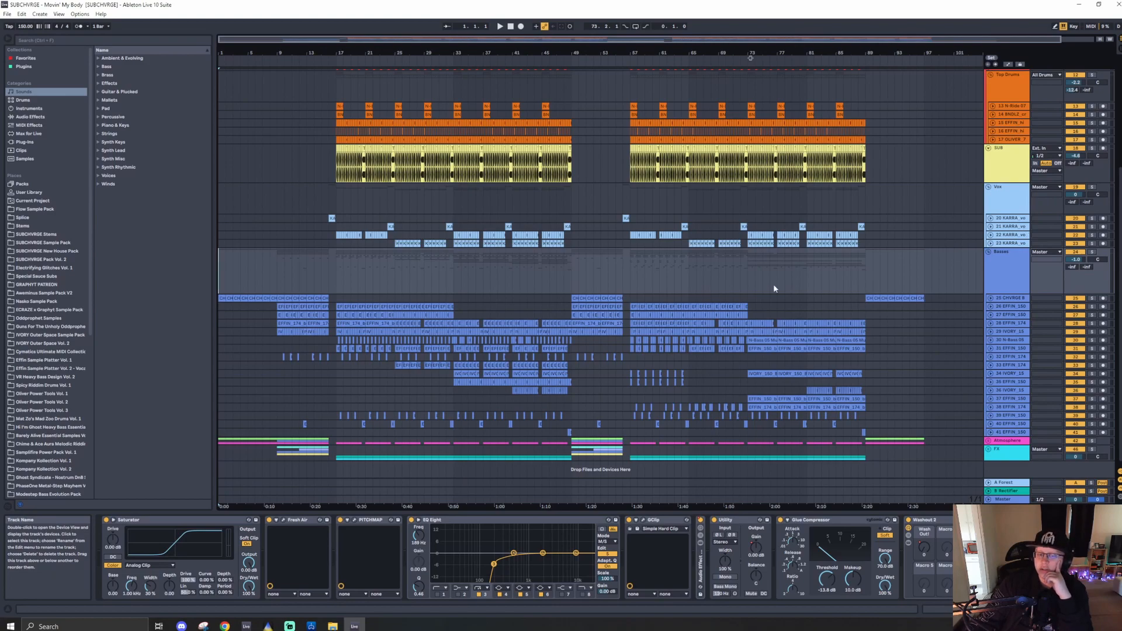
- Set the insert marker near the start of the arrangement and fold the Basses group
scroll(520, 320, down, 1)
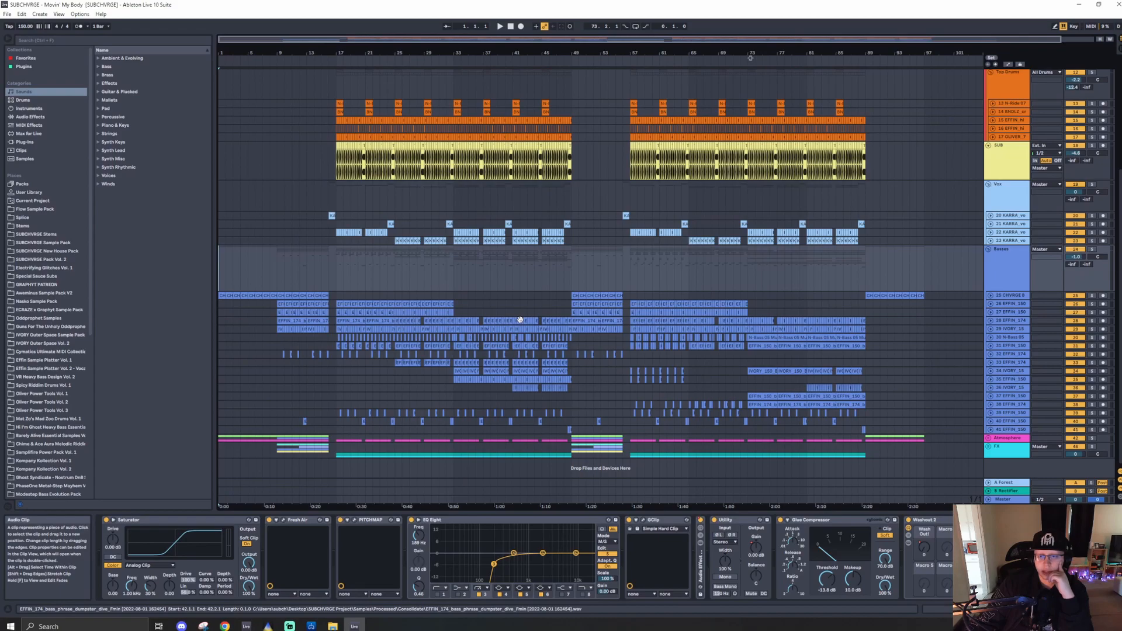
click(336, 271)
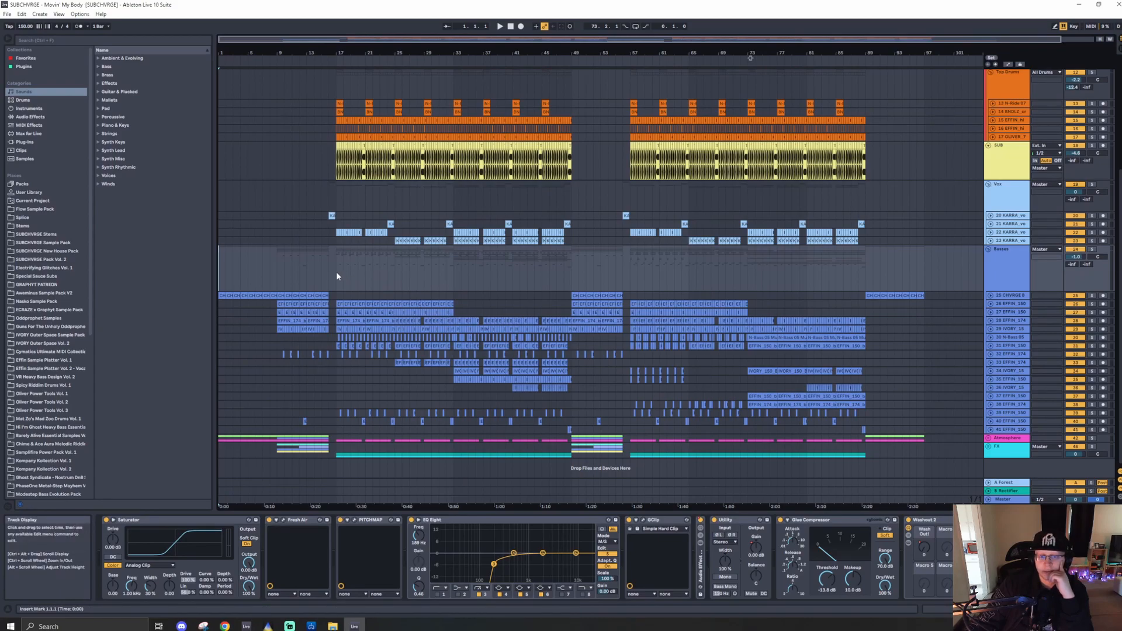
right_click(335, 272)
click(335, 272)
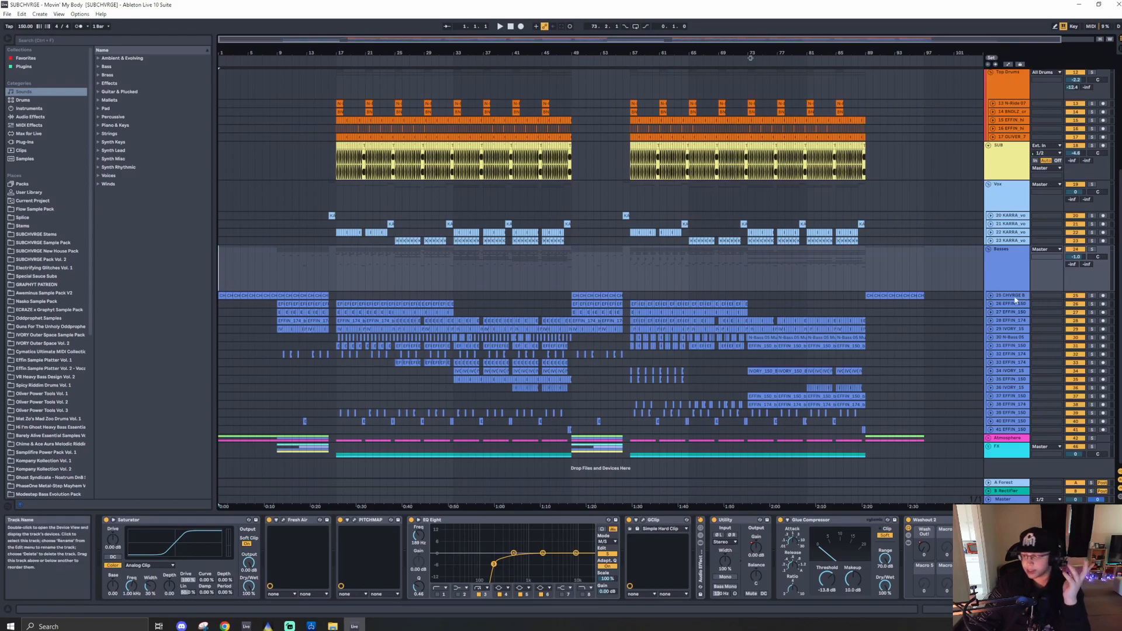
click(989, 250)
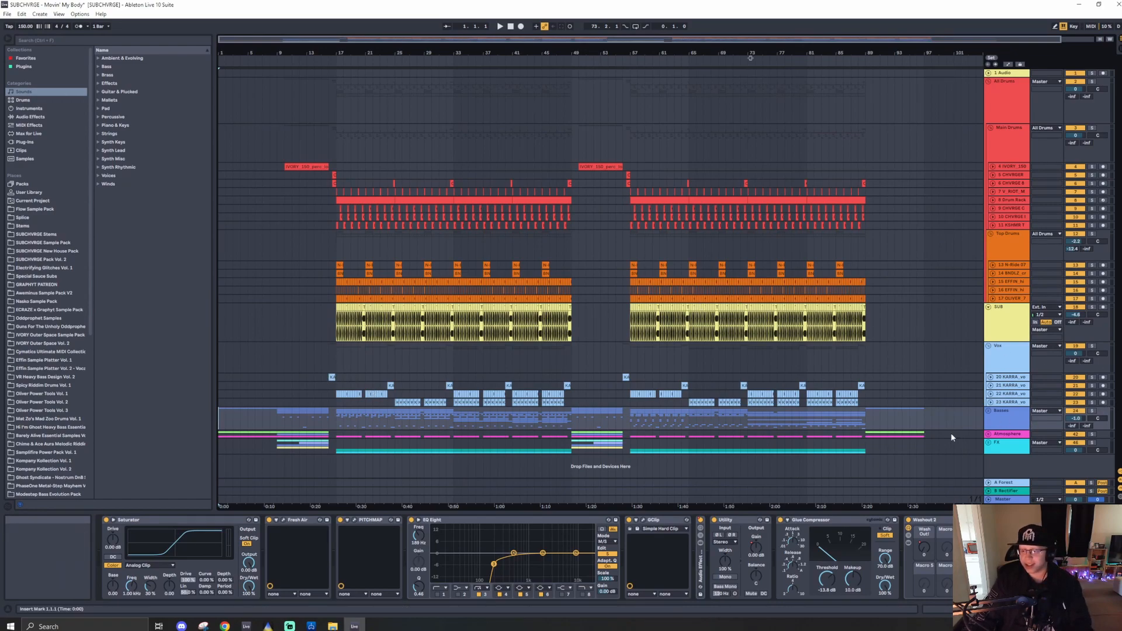
- Unfold the Atmosphere group, solo the Closure Atmosphere track and play it back
click(989, 433)
scroll(305, 319, down, 3)
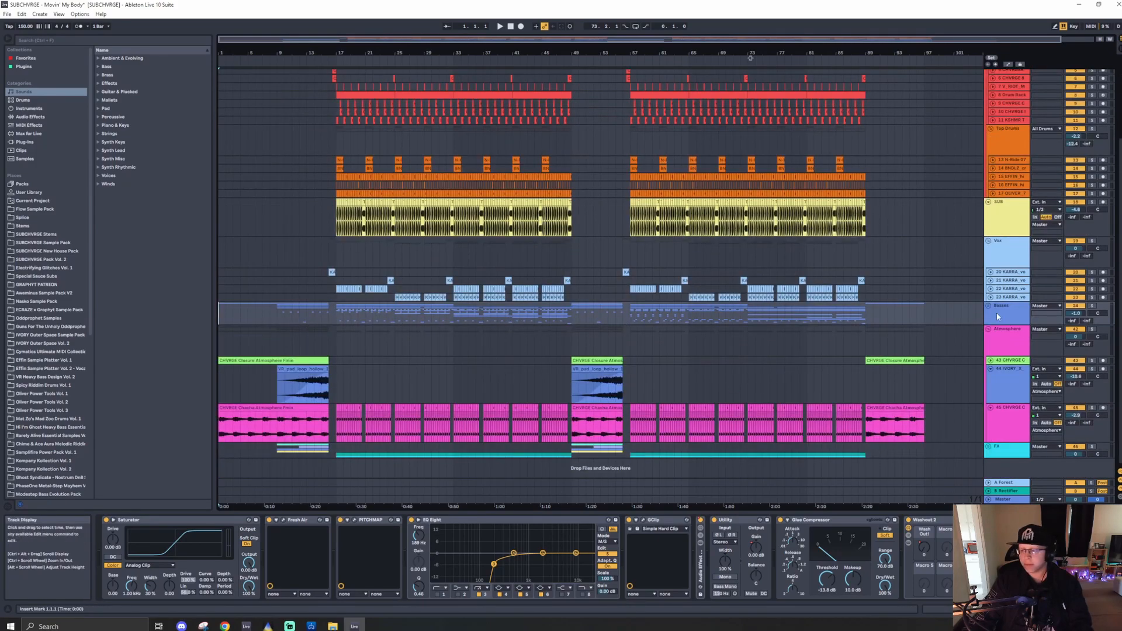
click(301, 359)
click(1092, 361)
key(space)
- Open the MComb plugin window on the atmosphere track to inspect it, then close it
click(44, 259)
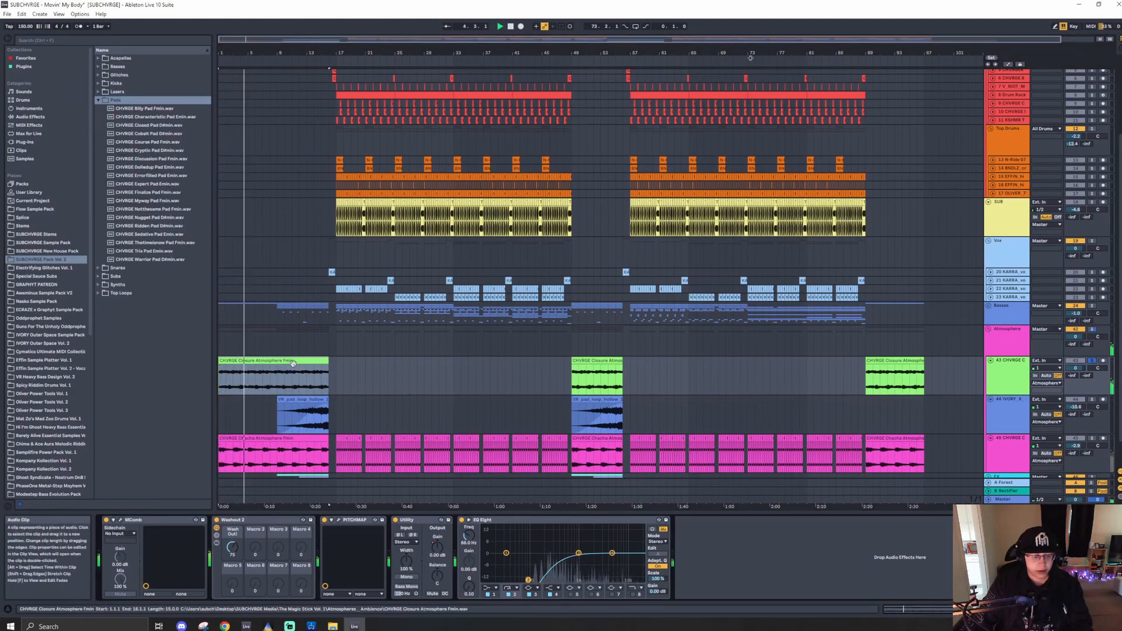
click(121, 522)
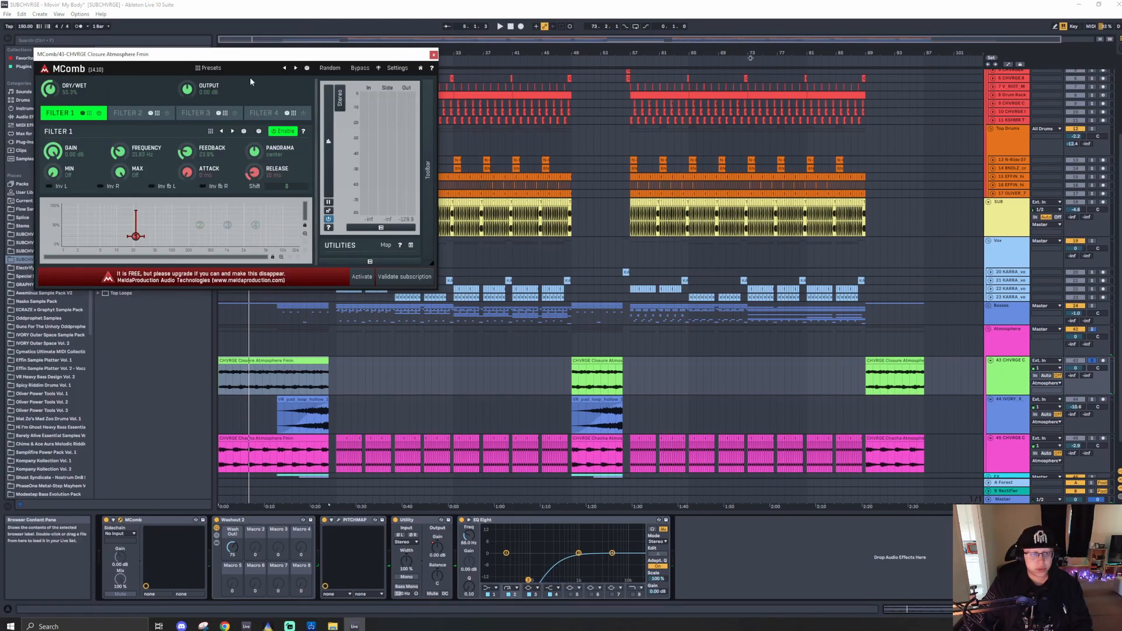
click(432, 56)
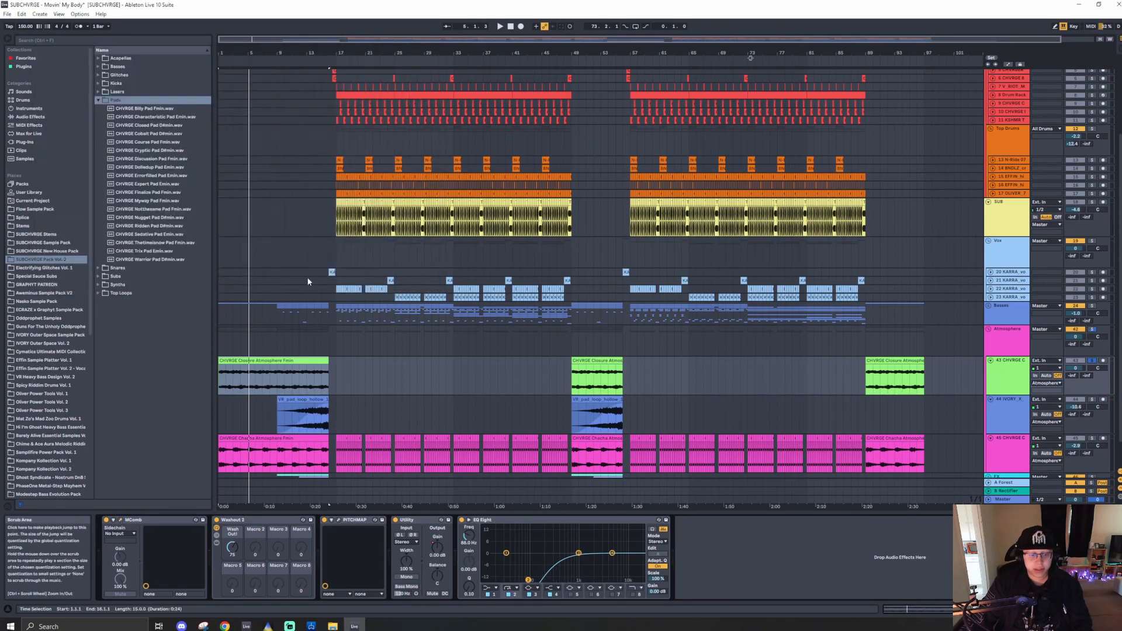
- Inspect the PitchMap plugin window on the atmosphere track during playback, then close it
click(250, 521)
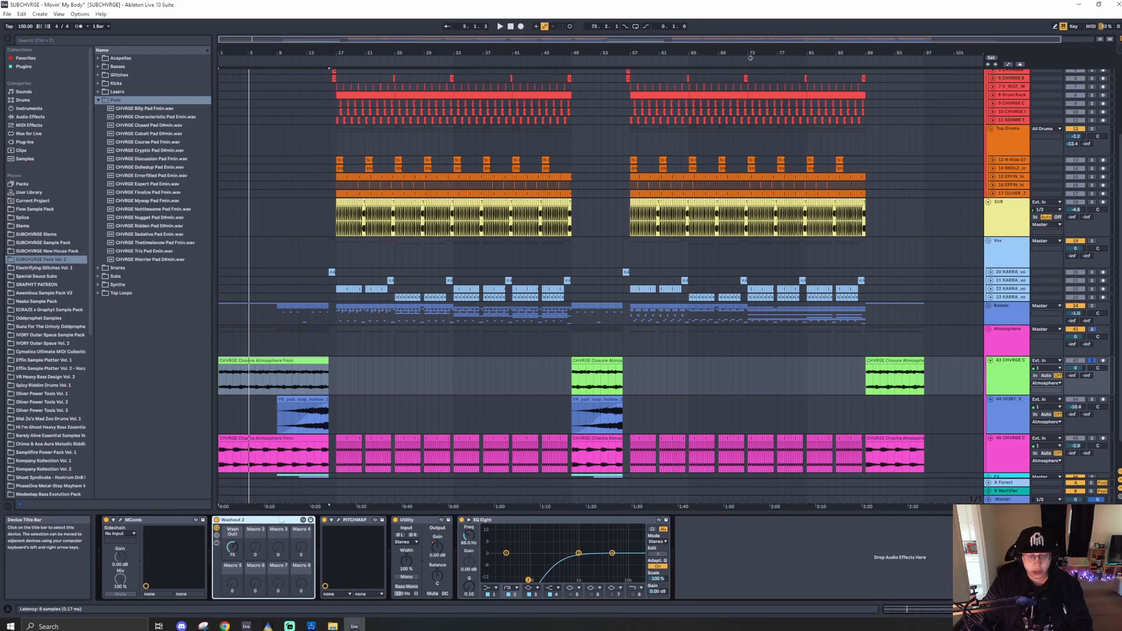
click(339, 520)
key(space)
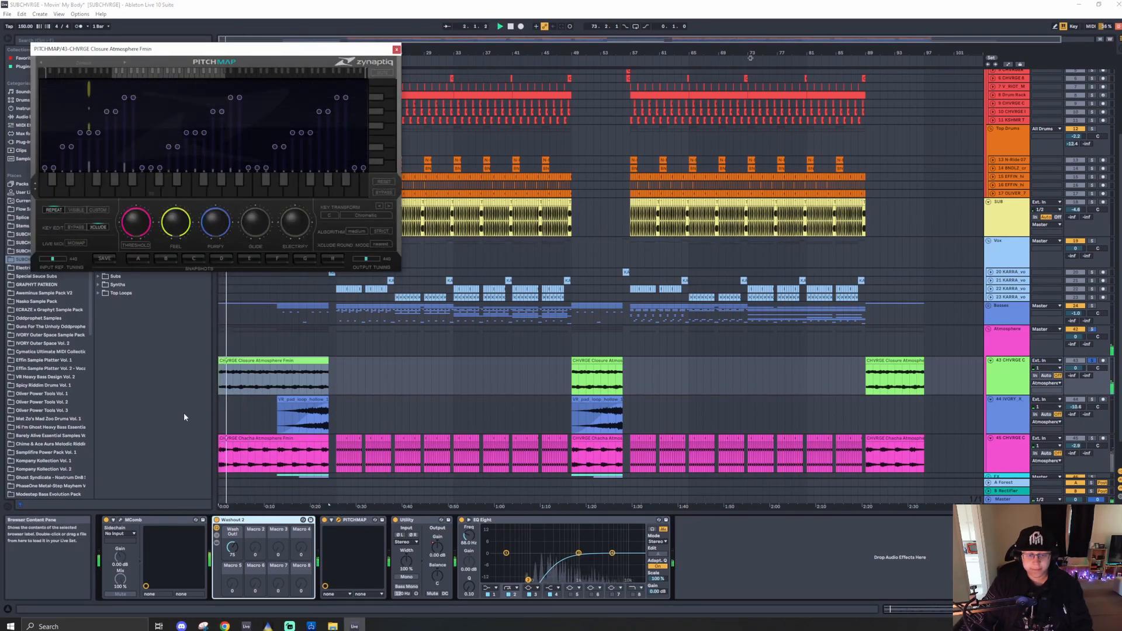
click(330, 215)
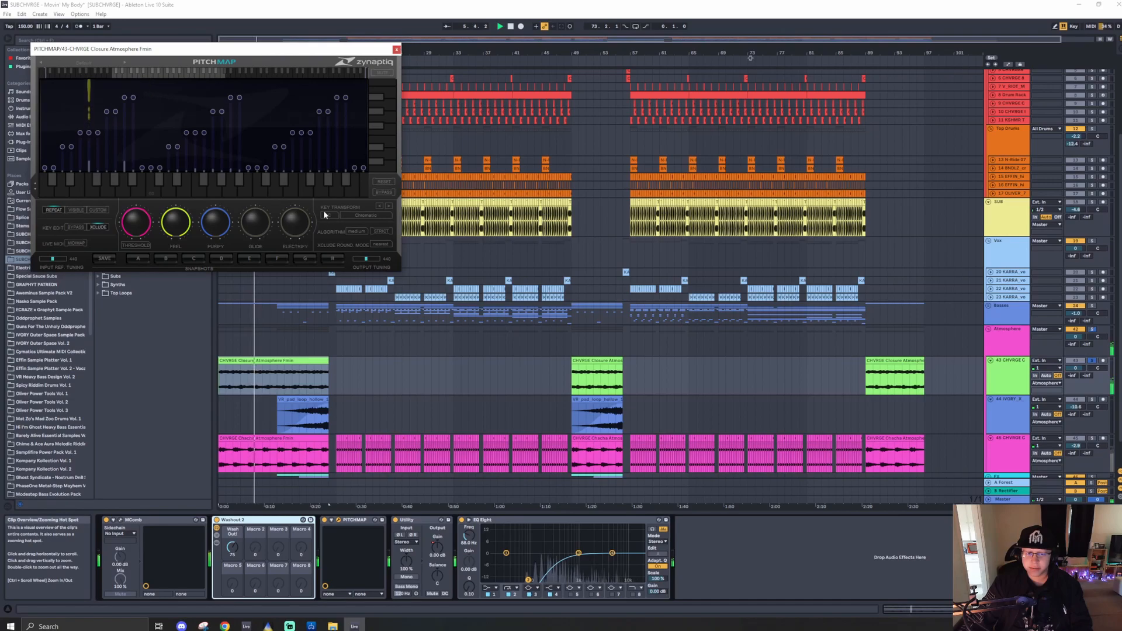
click(396, 49)
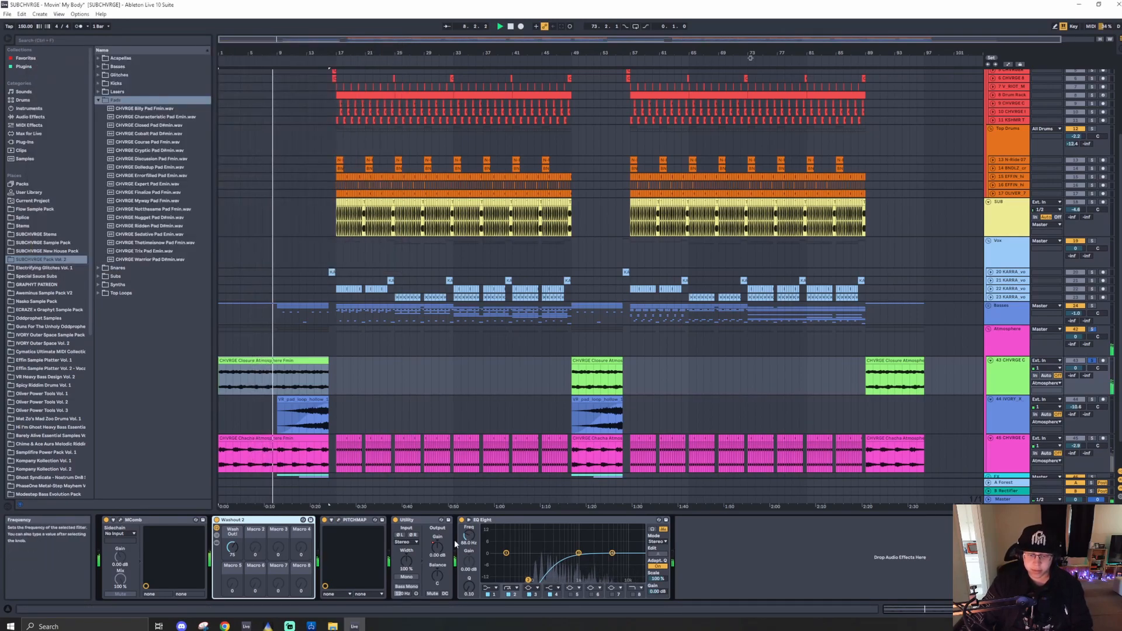
- Solo the Chacha Atmosphere track and play it back
click(296, 361)
scroll(295, 366, down, 1)
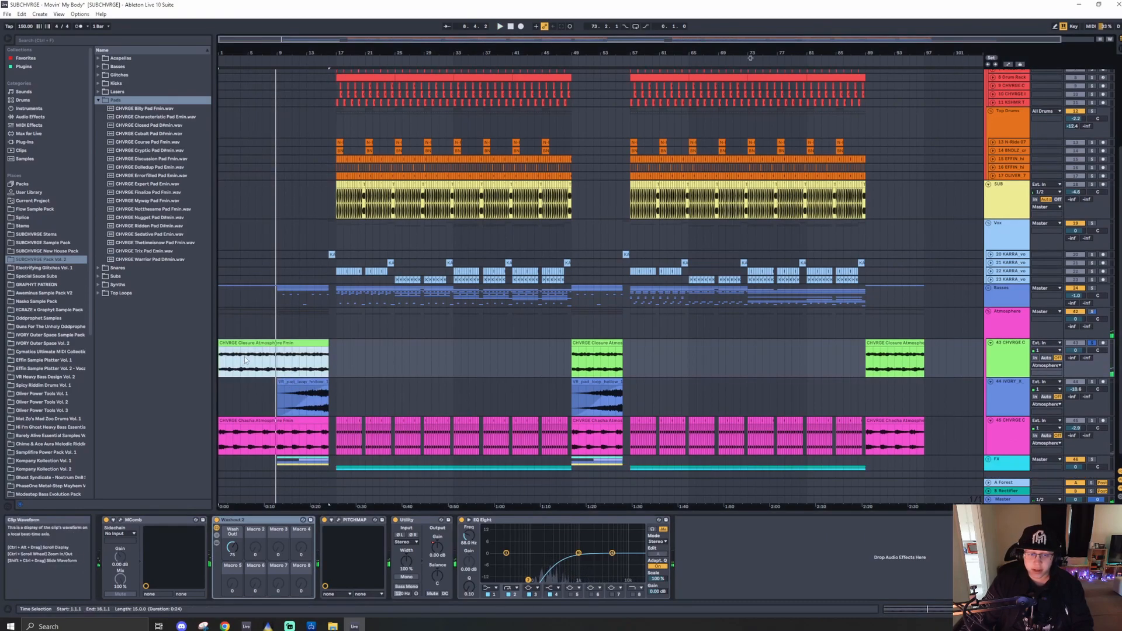
scroll(493, 370, down, 1)
click(289, 408)
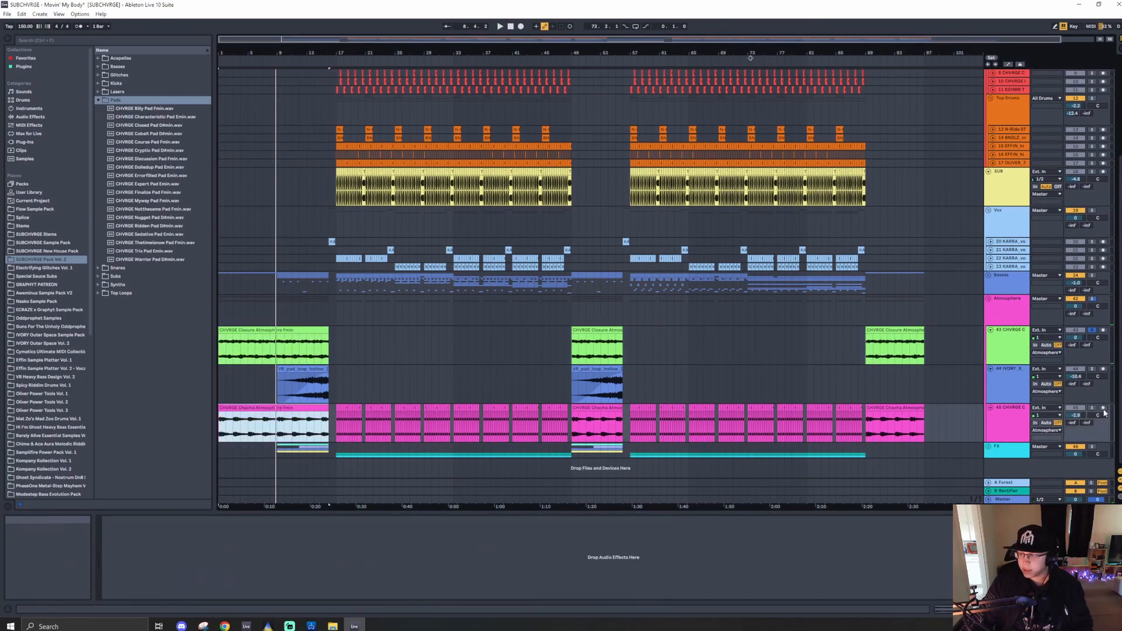
click(1092, 408)
key(space)
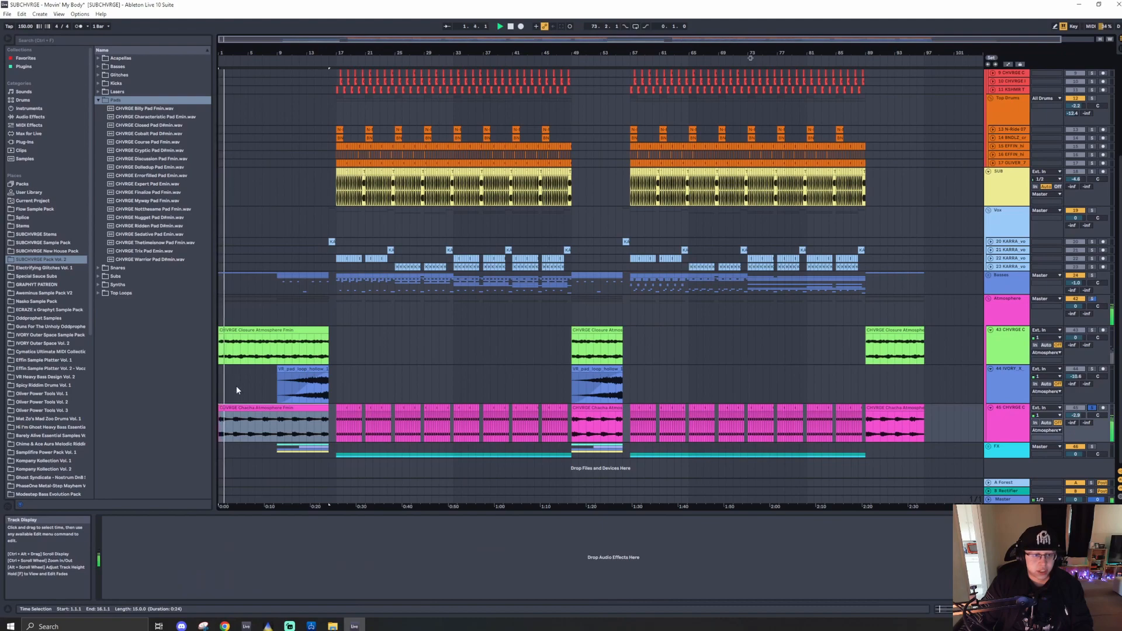
- Unsolo the Chacha track, solo and unfold the Basses group, and play the breakdown synth loop
click(47, 250)
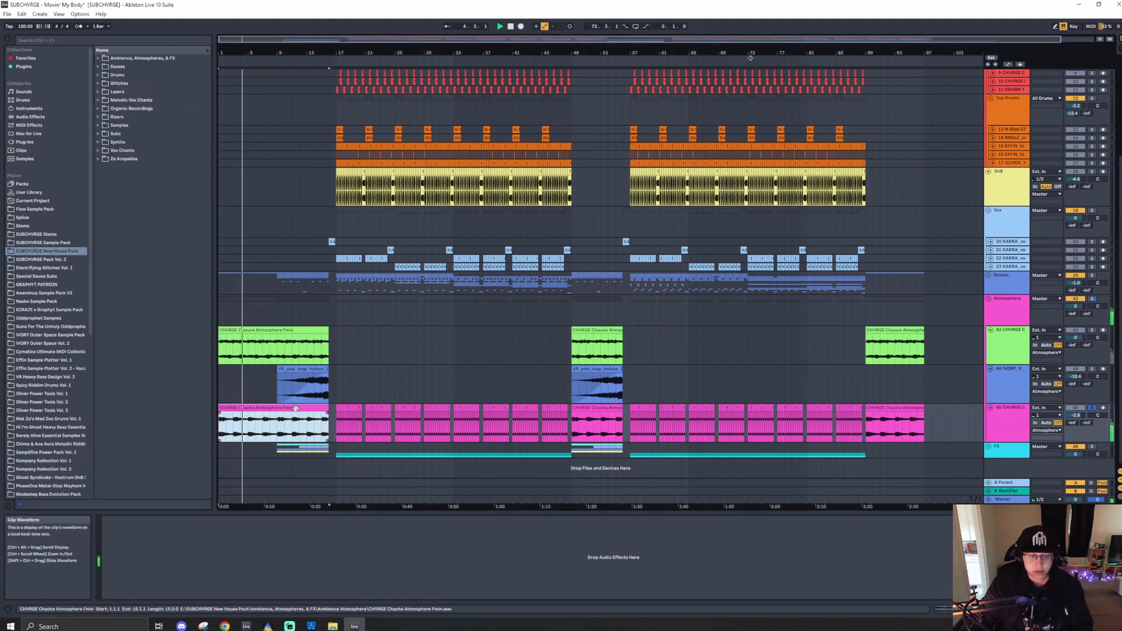
click(1092, 408)
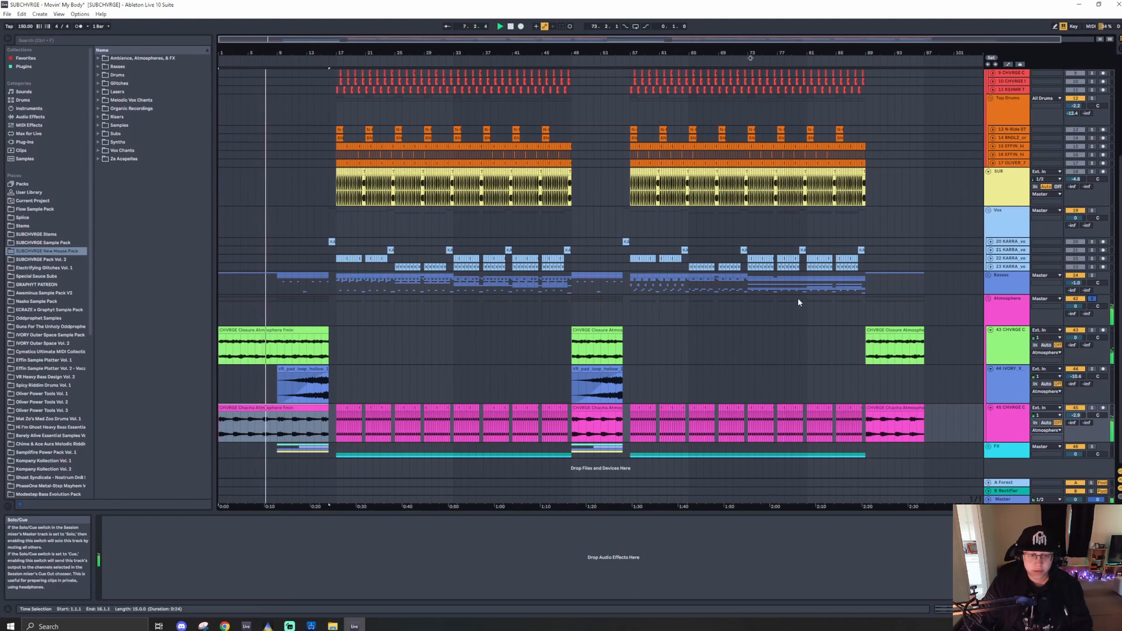
click(1091, 275)
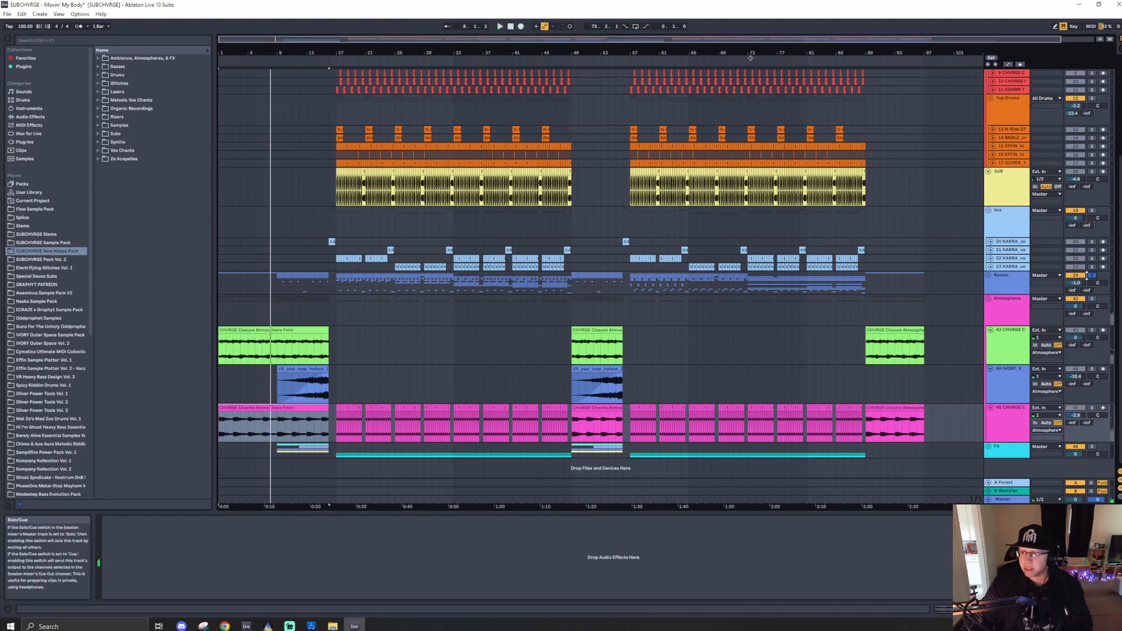
click(988, 275)
click(989, 321)
click(320, 332)
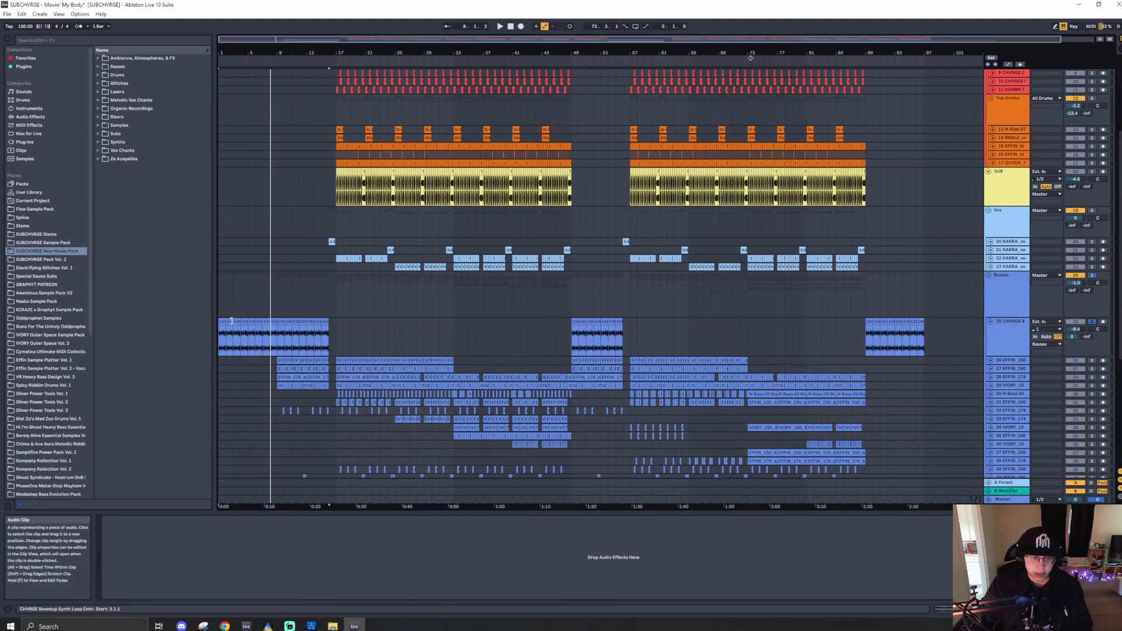
key(space)
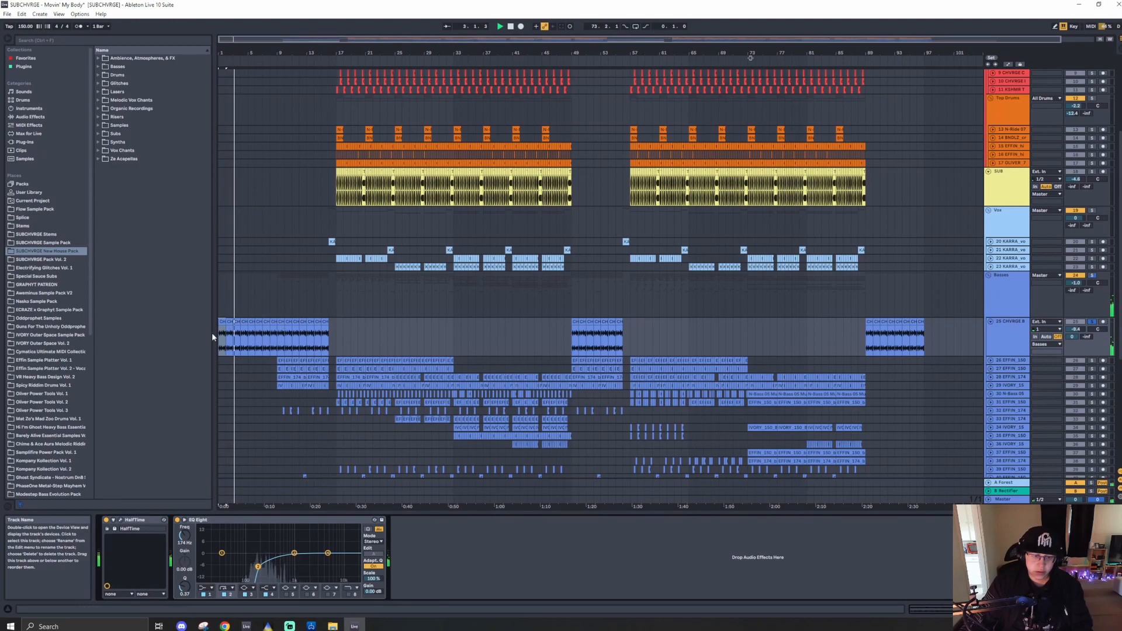
- Zoom in to examine the breakdown bass clips at the song's intro
scroll(248, 338, up, 5)
scroll(247, 335, down, 6)
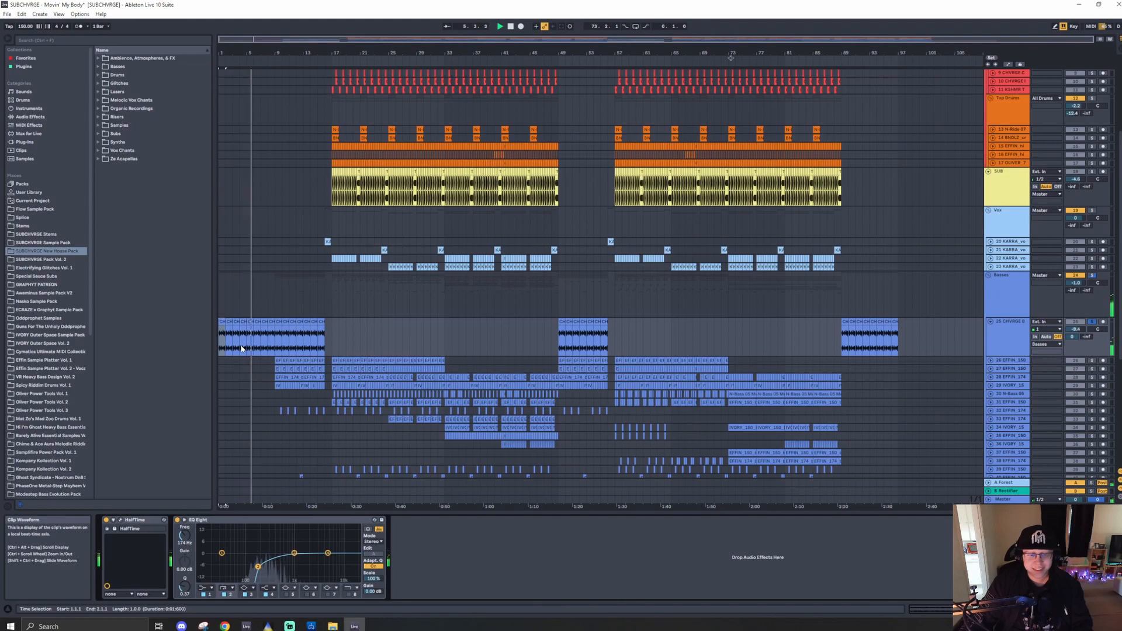
scroll(280, 346, up, 3)
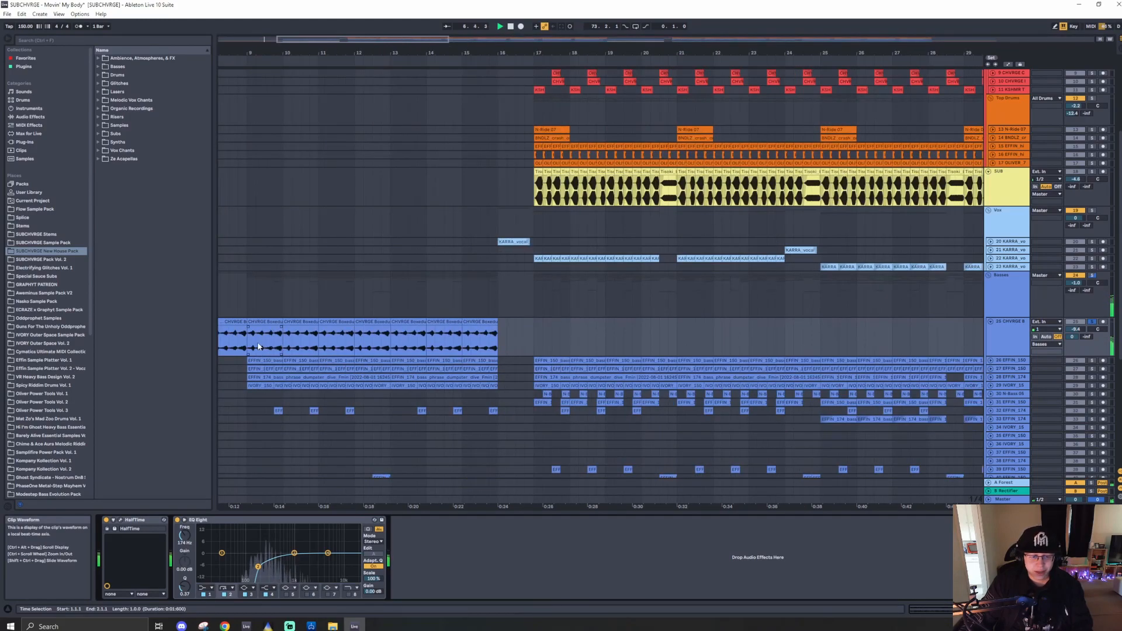
scroll(258, 347, down, 3)
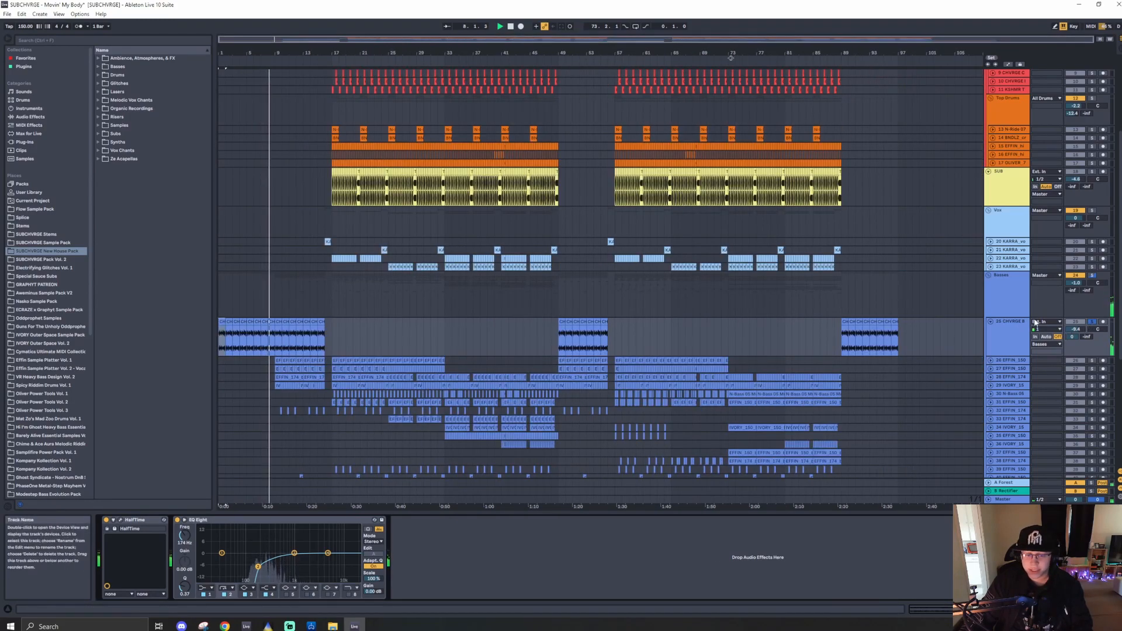
key(space)
- Scroll down to the atmosphere tracks and unfold the FX group
scroll(310, 362, down, 3)
scroll(310, 362, down, 3)
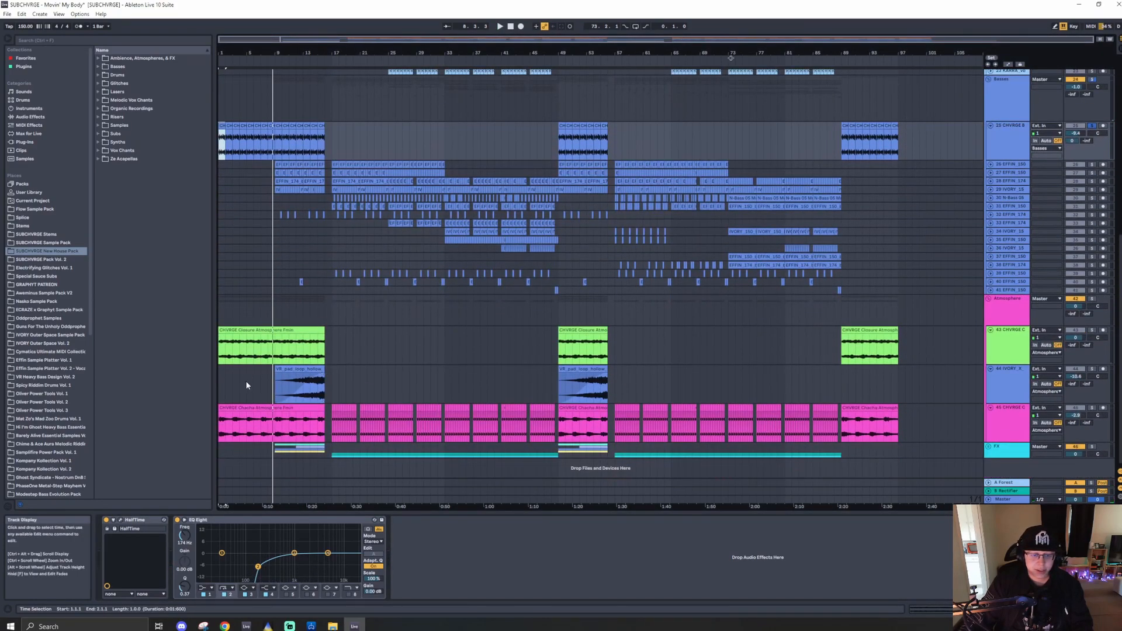
click(274, 345)
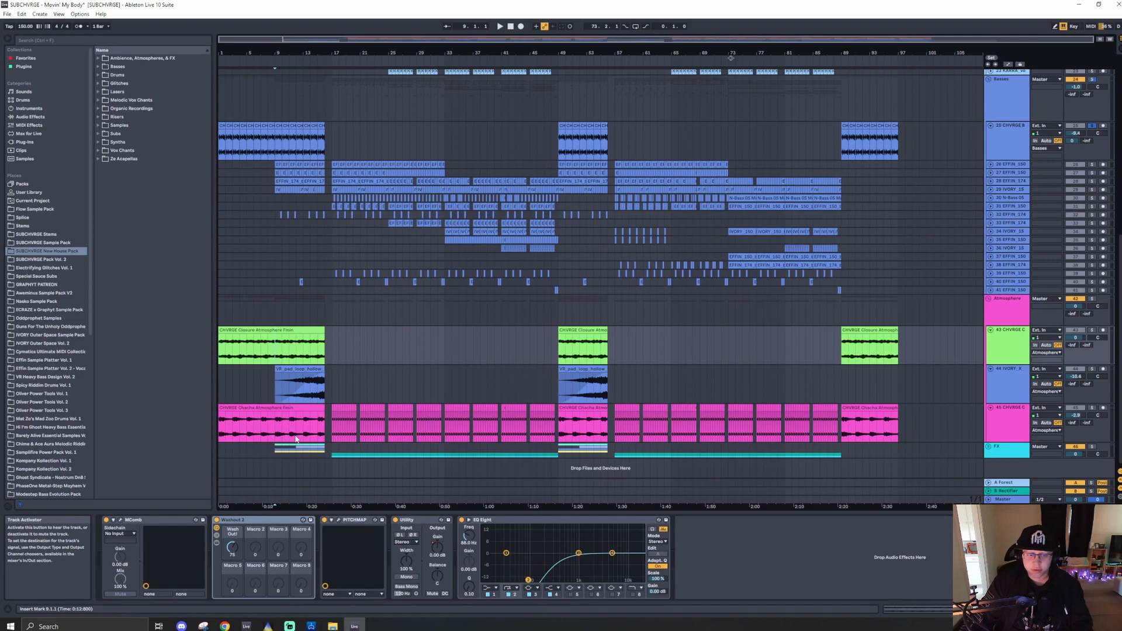
click(274, 455)
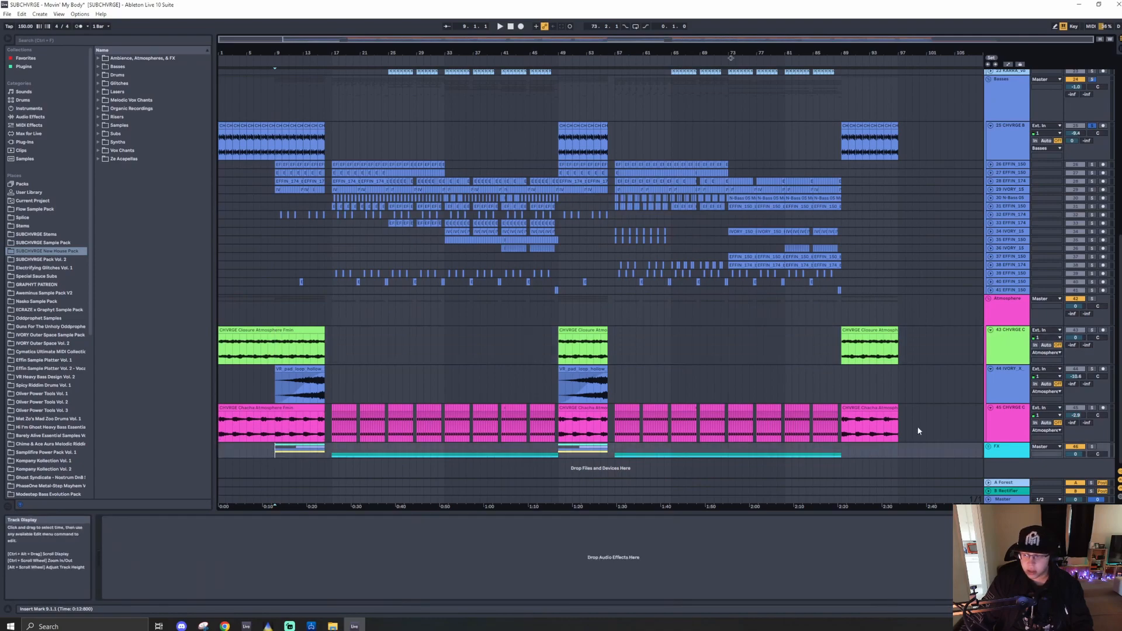
click(987, 447)
- Solo the LoopGlitch FX track, then the Backhand FX track, and play them back
scroll(277, 363, down, 6)
scroll(276, 362, up, 5)
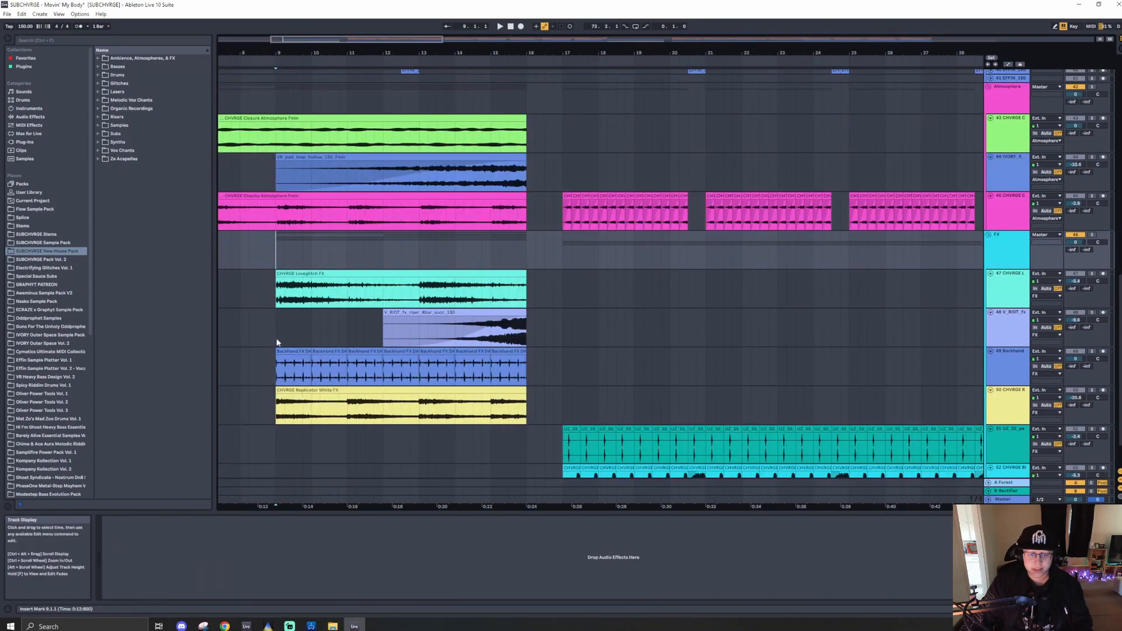
key(space)
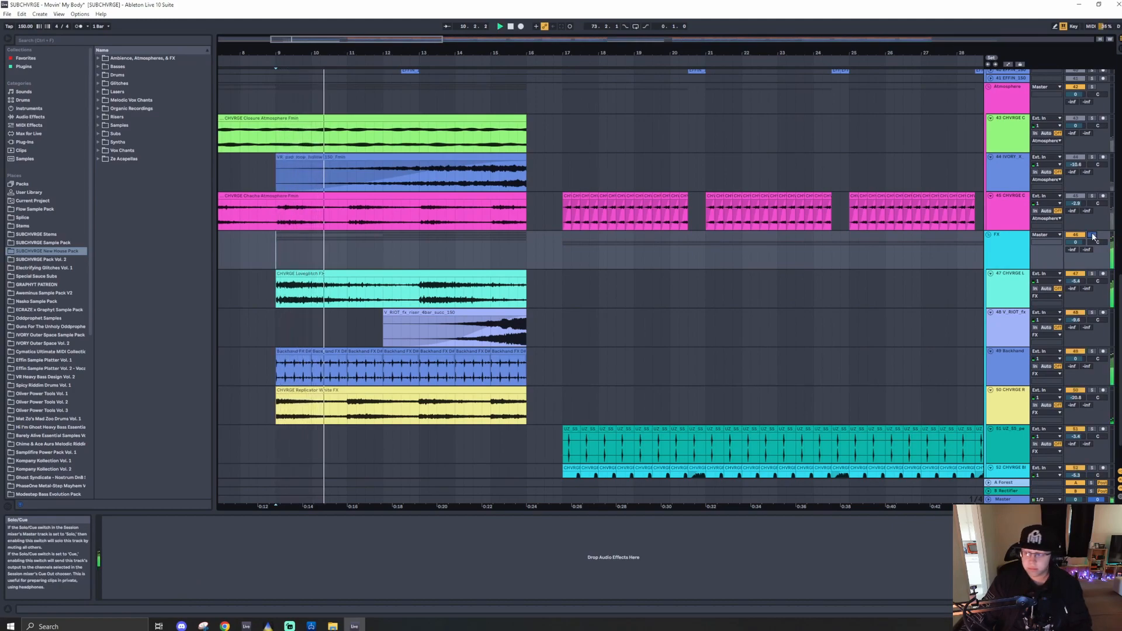
click(1092, 274)
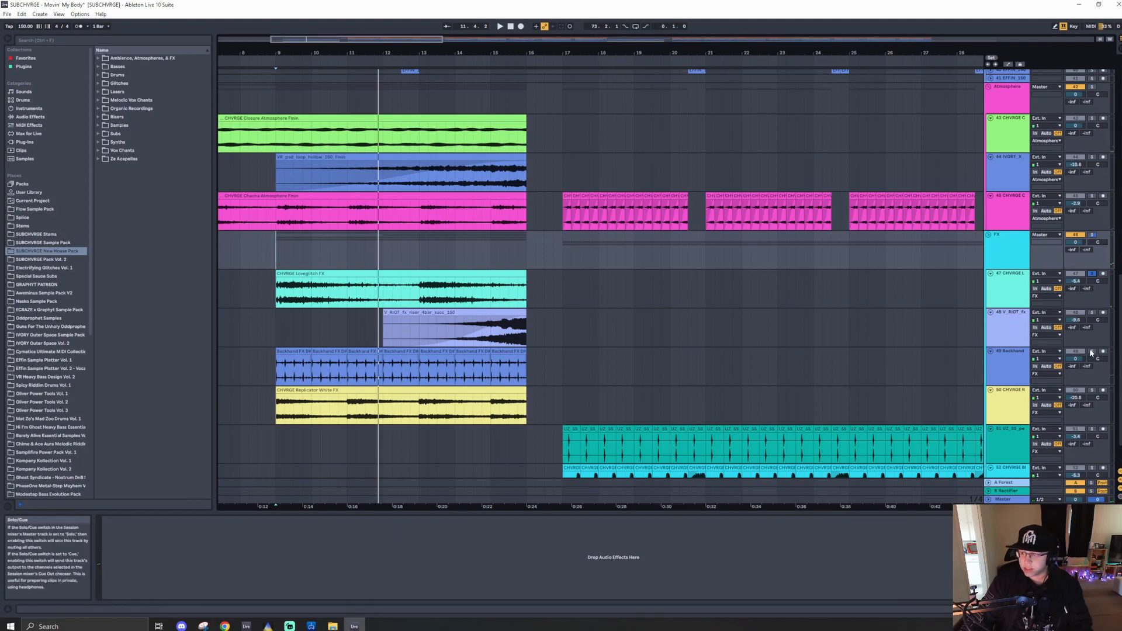
click(1093, 351)
key(space)
key(space)
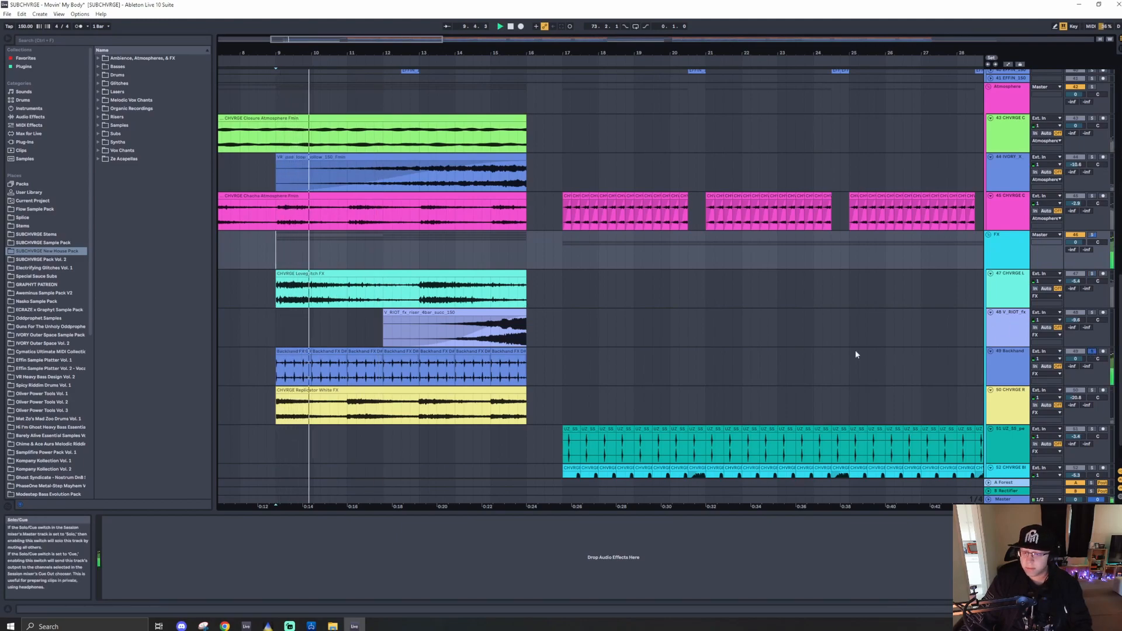
- Zoom in on the FX clips around bar 9 to examine the Backhand hits
scroll(268, 355, up, 4)
scroll(310, 358, down, 4)
key(space)
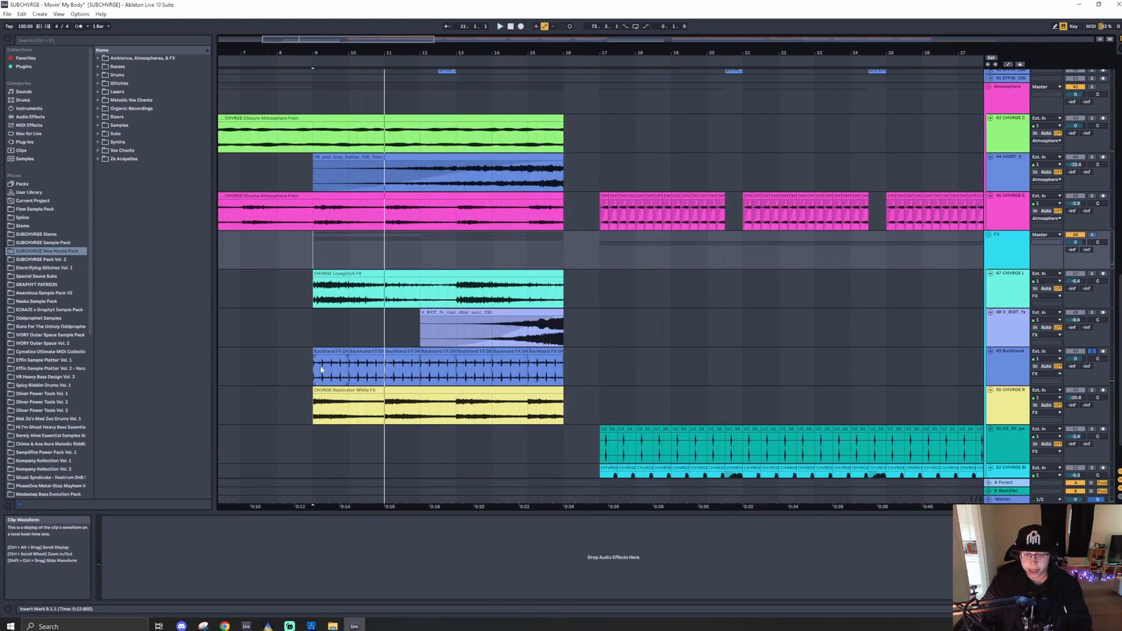
scroll(321, 369, up, 4)
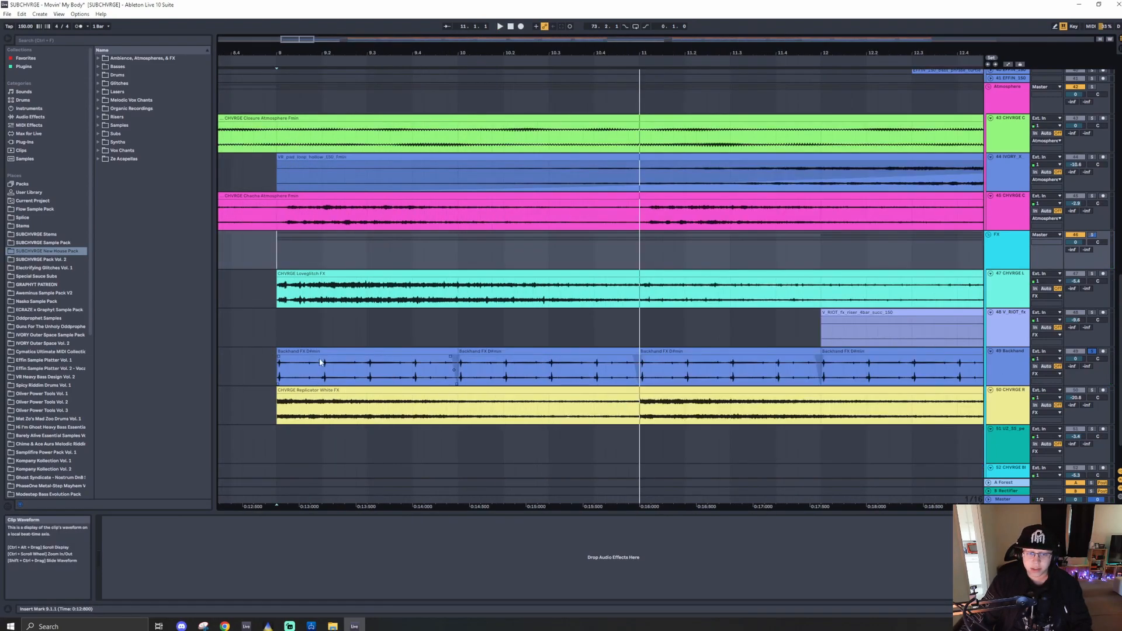
- Solo the Replicator Whistle FX track and play it back
click(1007, 366)
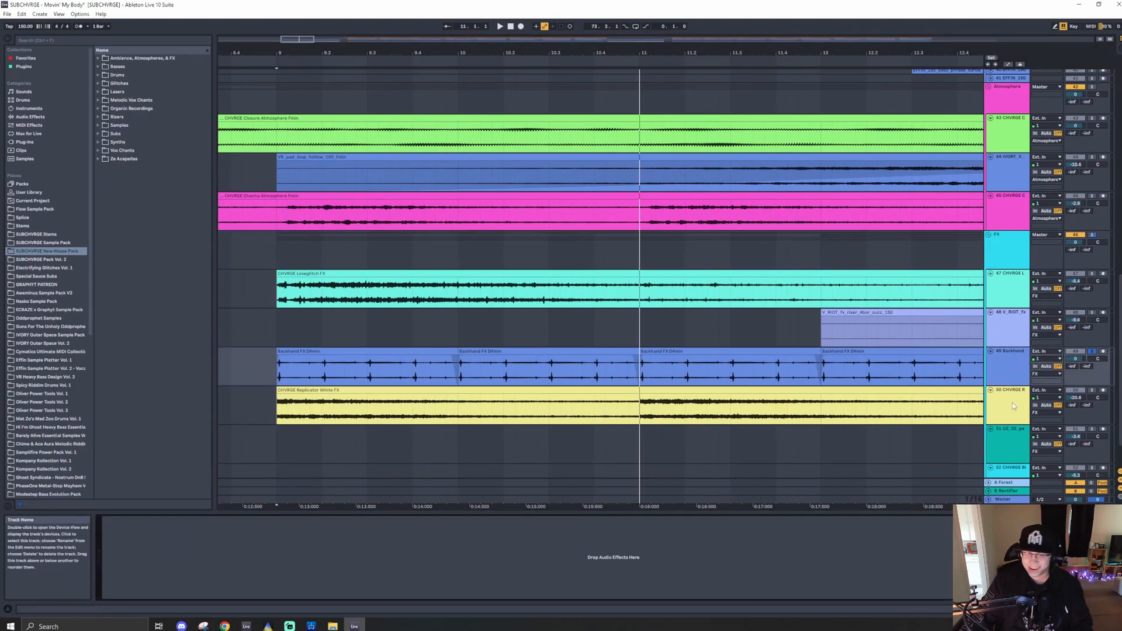
click(1093, 390)
key(space)
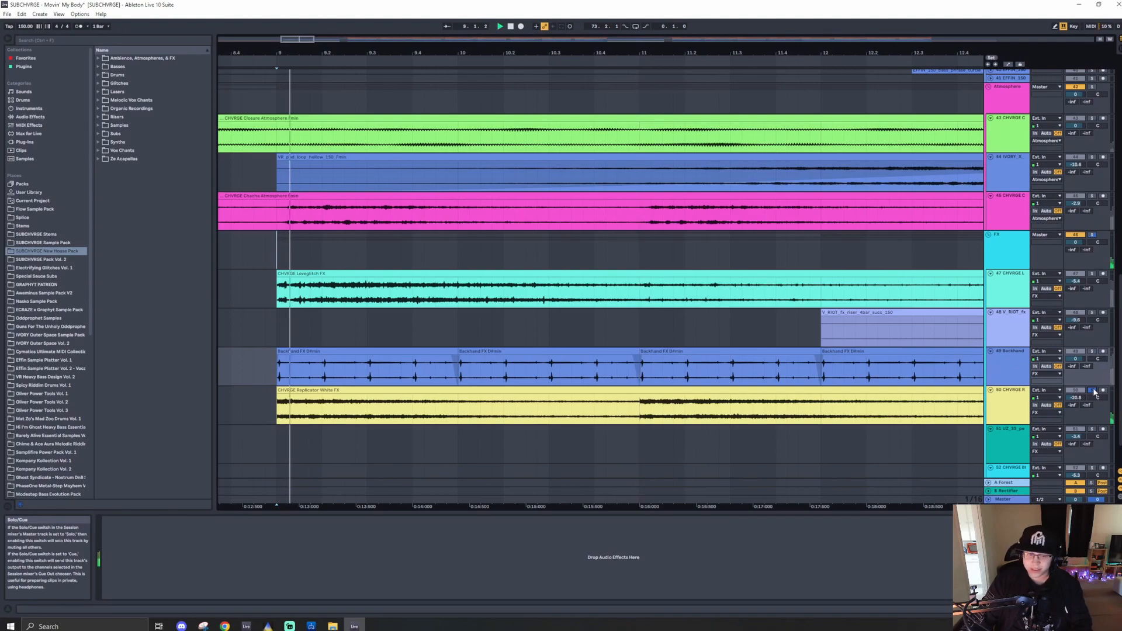
scroll(867, 398, down, 5)
click(1009, 408)
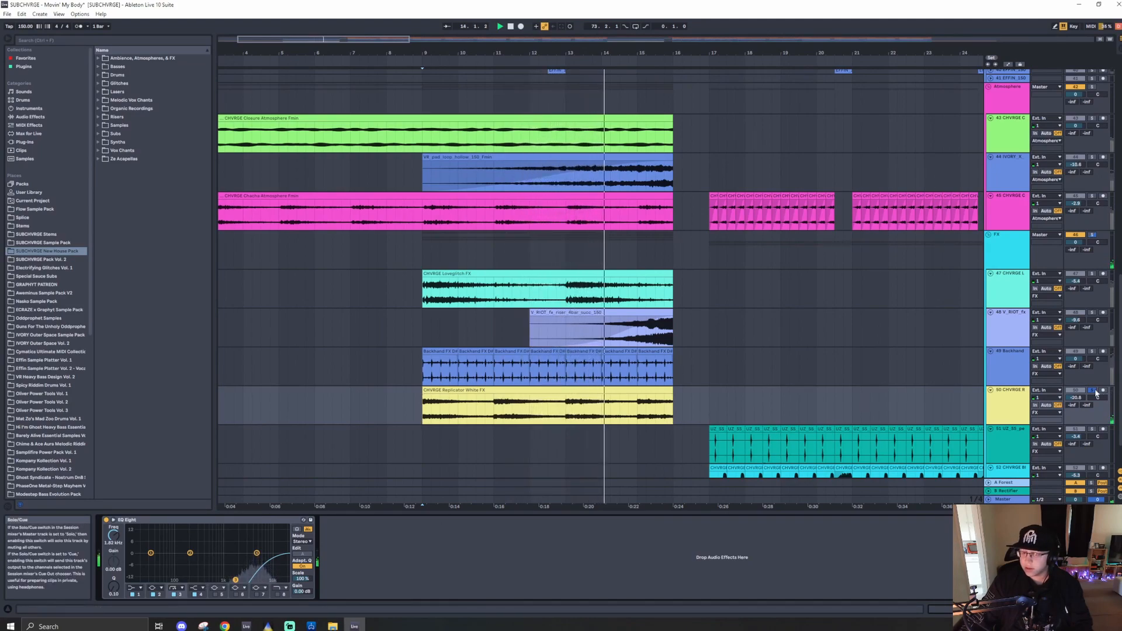
- Scroll up to the Basses group and expand its bass tracks to show the clips
scroll(500, 311, up, 4)
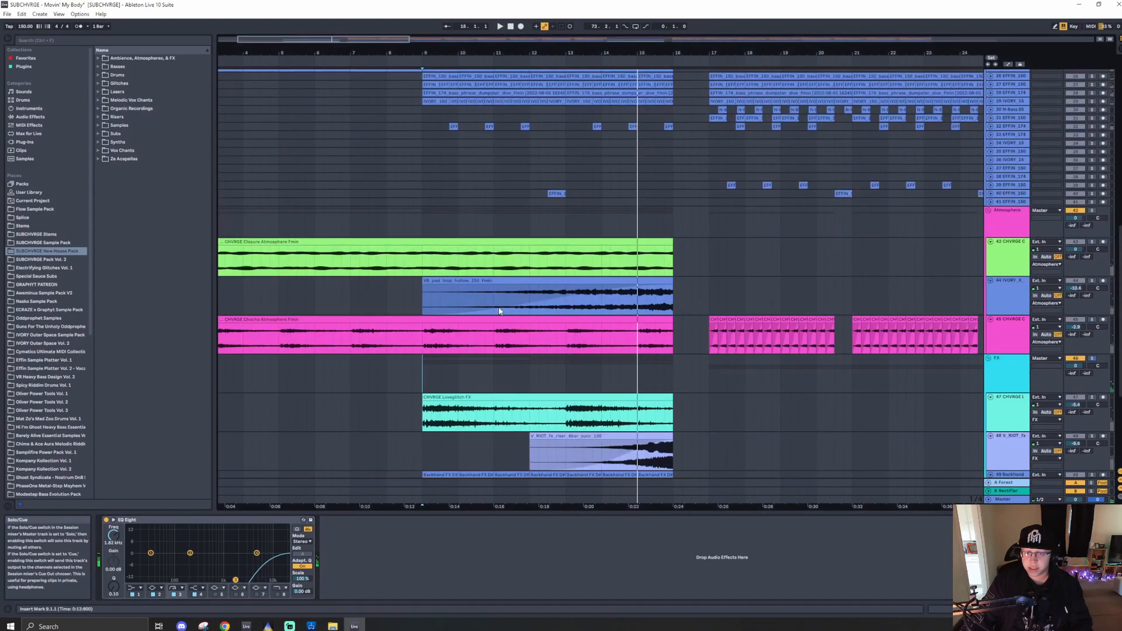
scroll(500, 311, up, 6)
click(1010, 308)
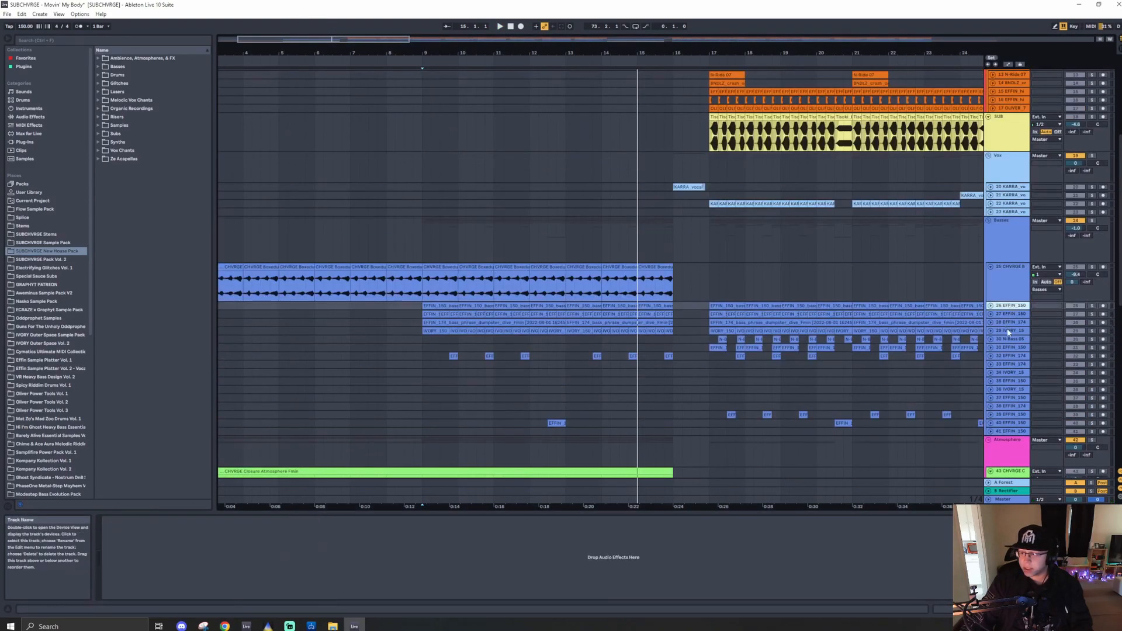
shift+click(1009, 331)
click(991, 331)
scroll(683, 331, down, 2)
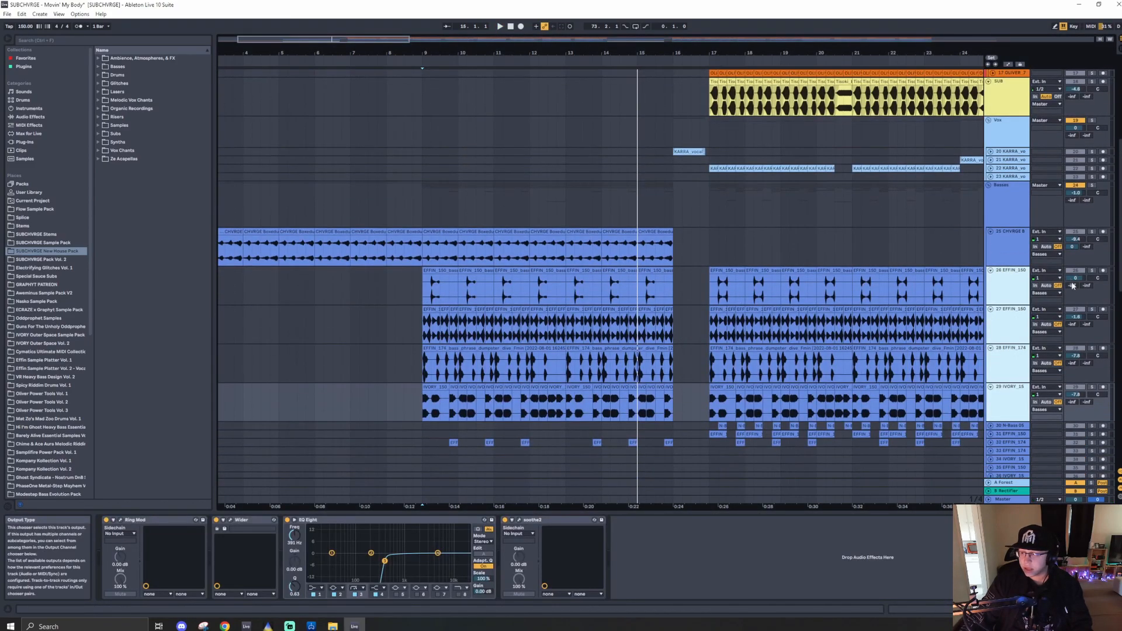
- Play the bass layers from around bar 9 and select the Basses group track
click(421, 291)
key(space)
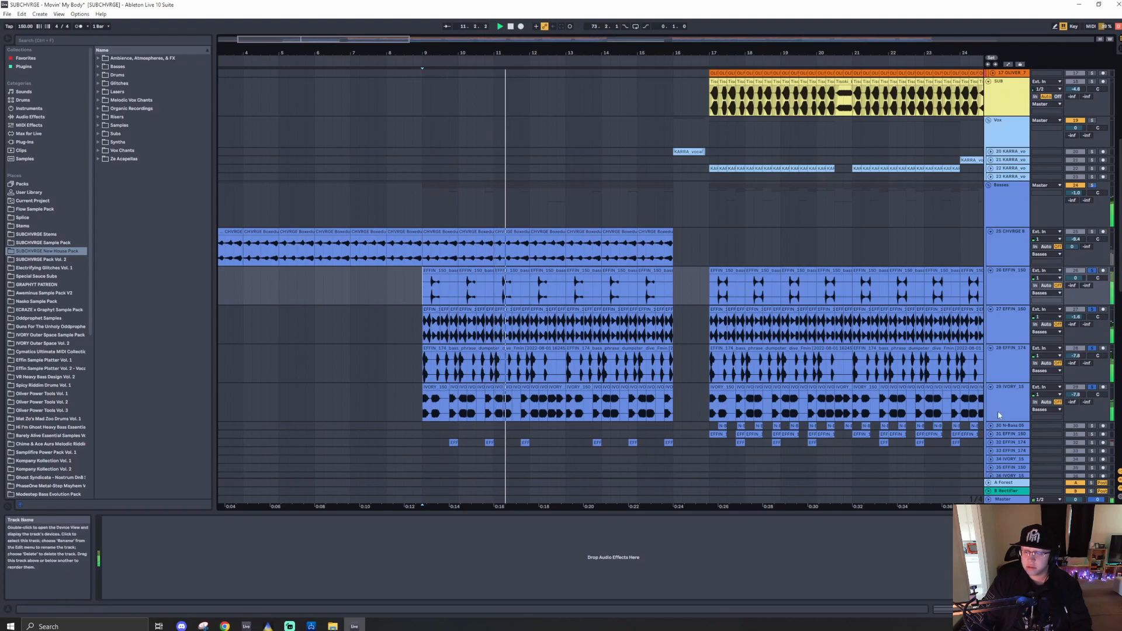
click(1022, 209)
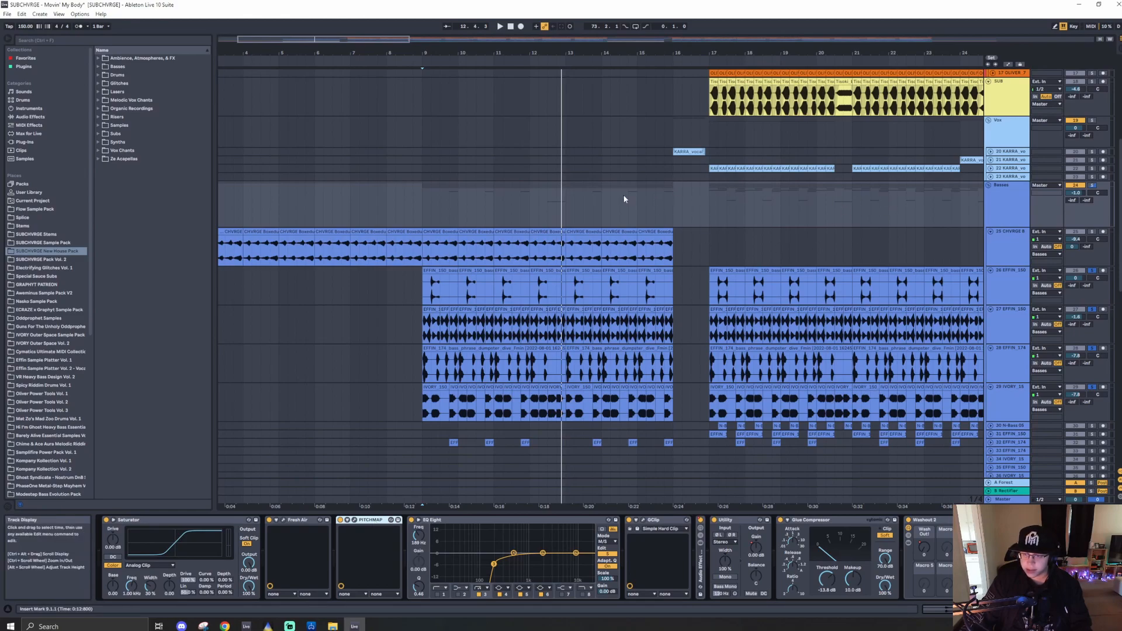
- Zoom out to see the whole arrangement and select the Basses group track again
scroll(619, 201, down, 5)
click(329, 209)
scroll(330, 208, up, 5)
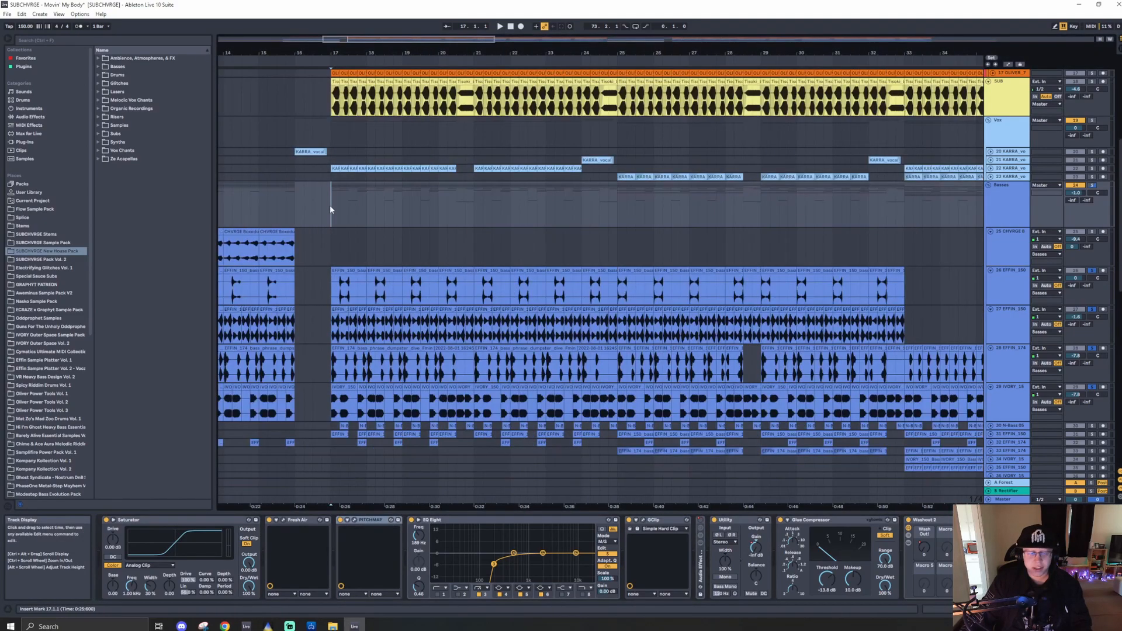
drag(373, 40, 373, 22)
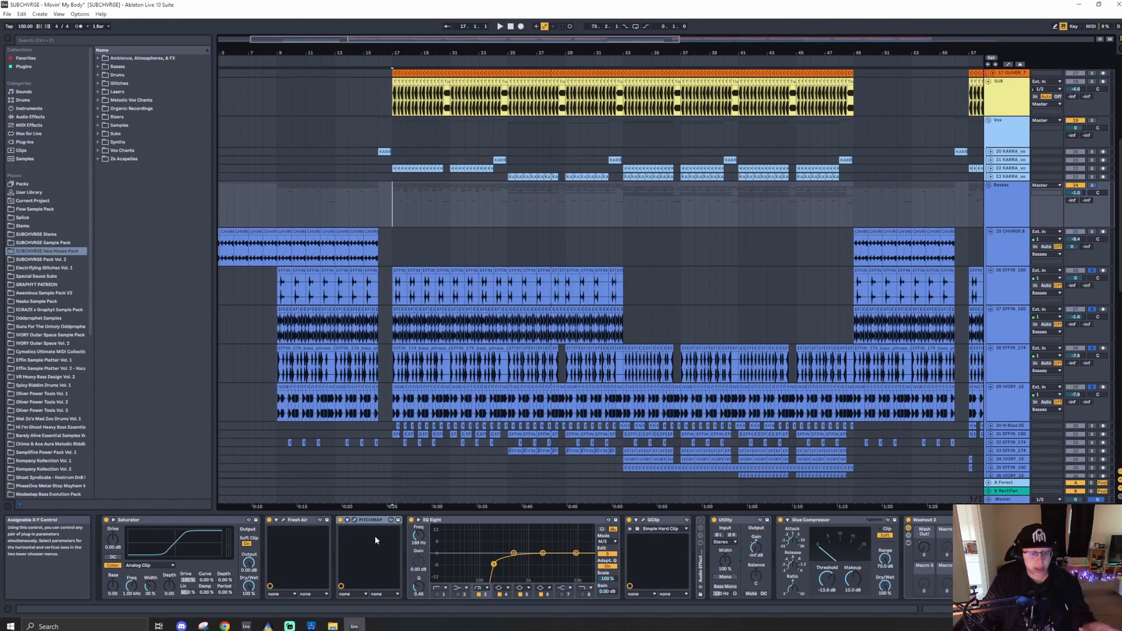
click(1016, 209)
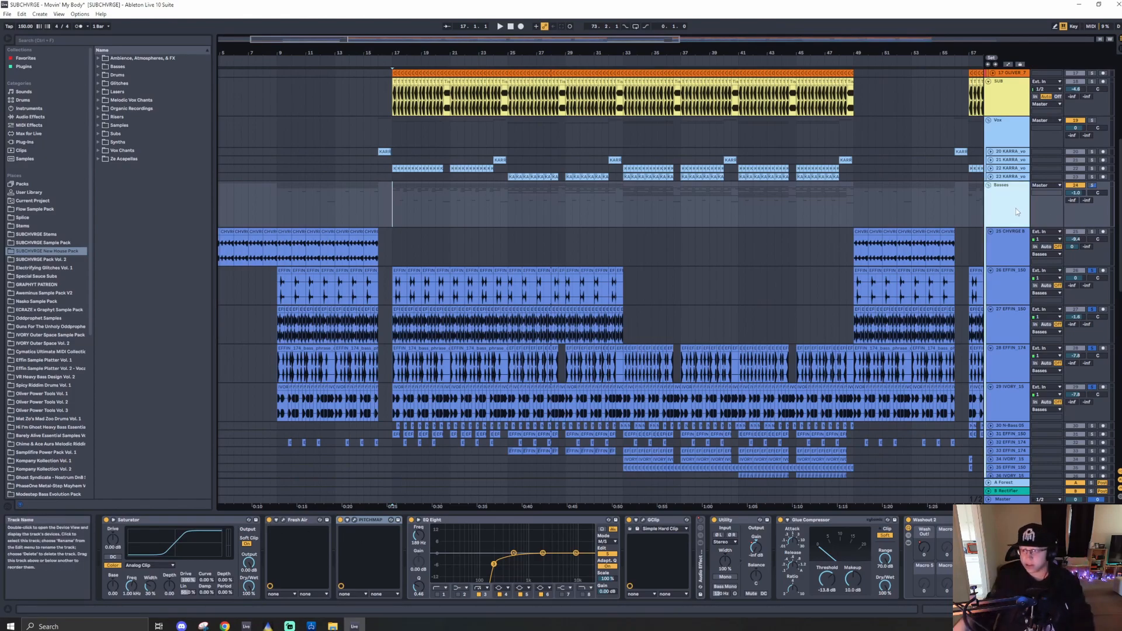
right_click(1020, 207)
click(1014, 195)
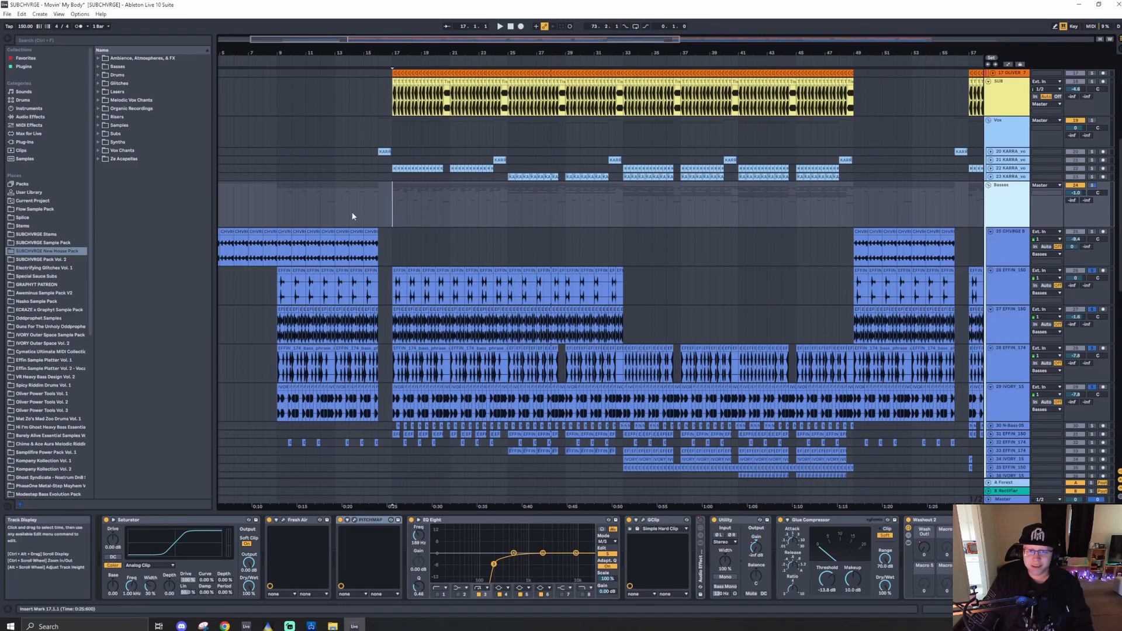
- Enlarge the IVORY build track in the Main Drums group, select its clip near bar 10 and play it
scroll(354, 214, up, 5)
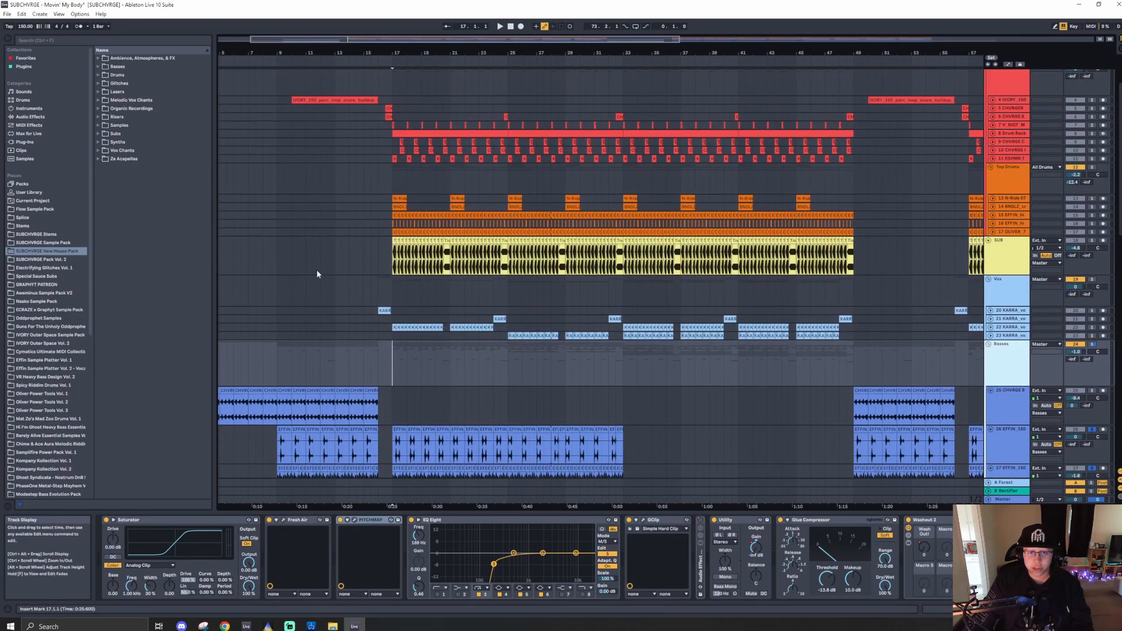
scroll(482, 234, down, 3)
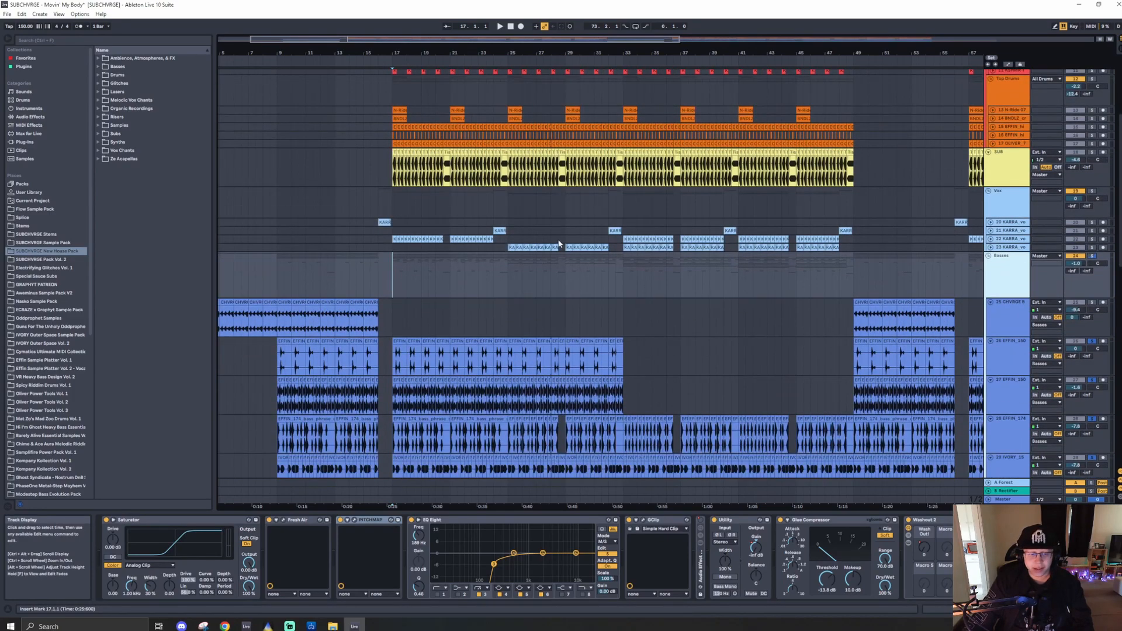
scroll(558, 244, up, 4)
click(295, 104)
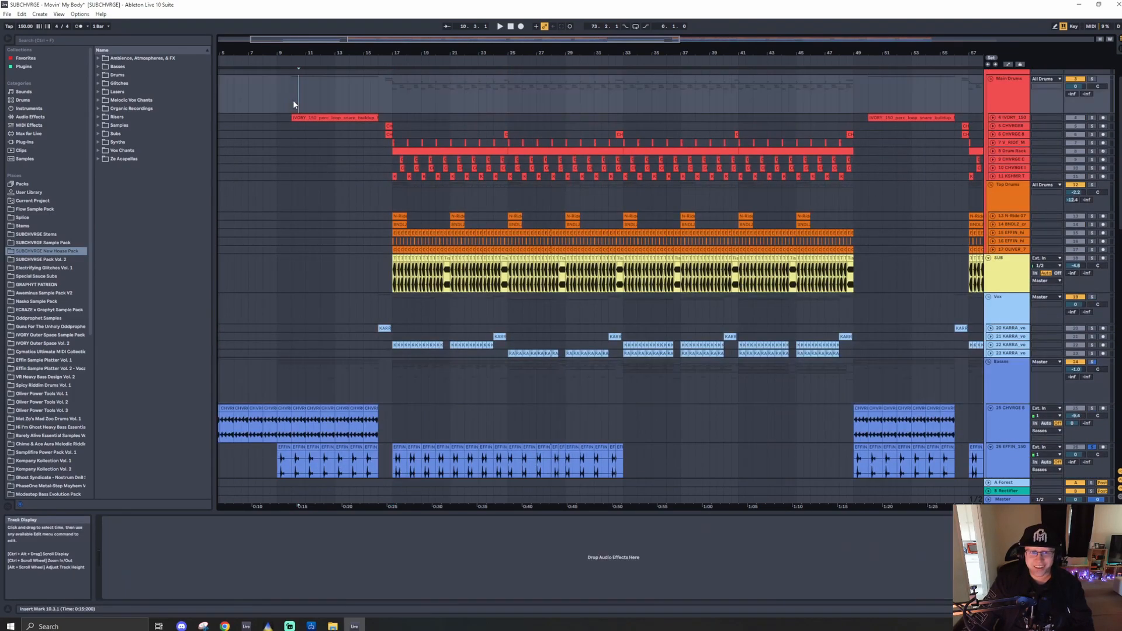
click(993, 118)
click(340, 117)
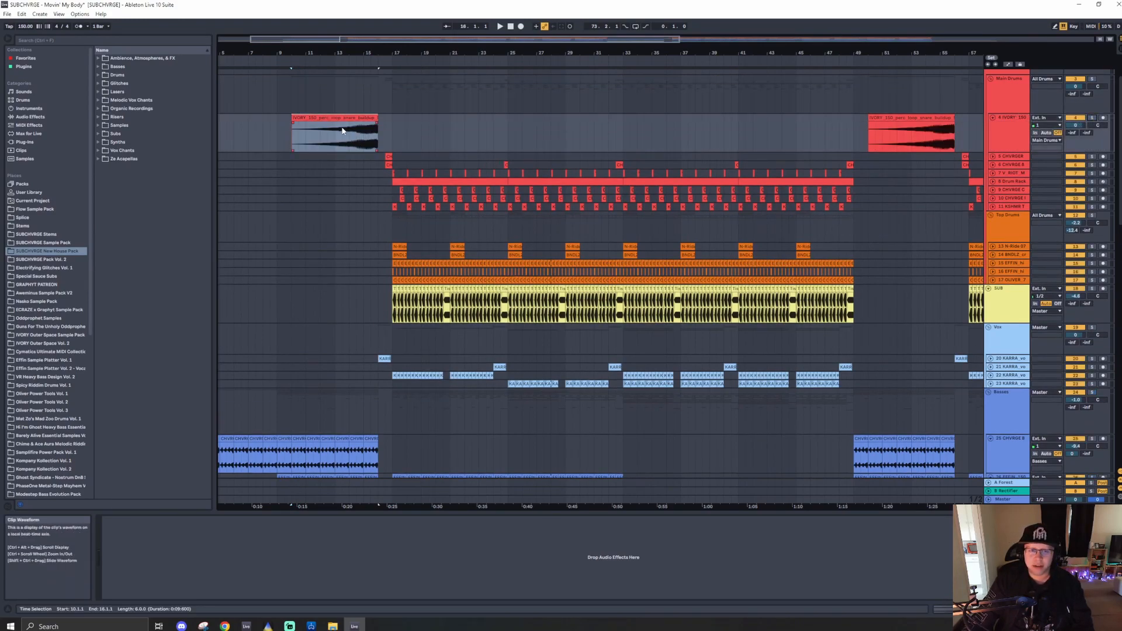
click(326, 117)
key(space)
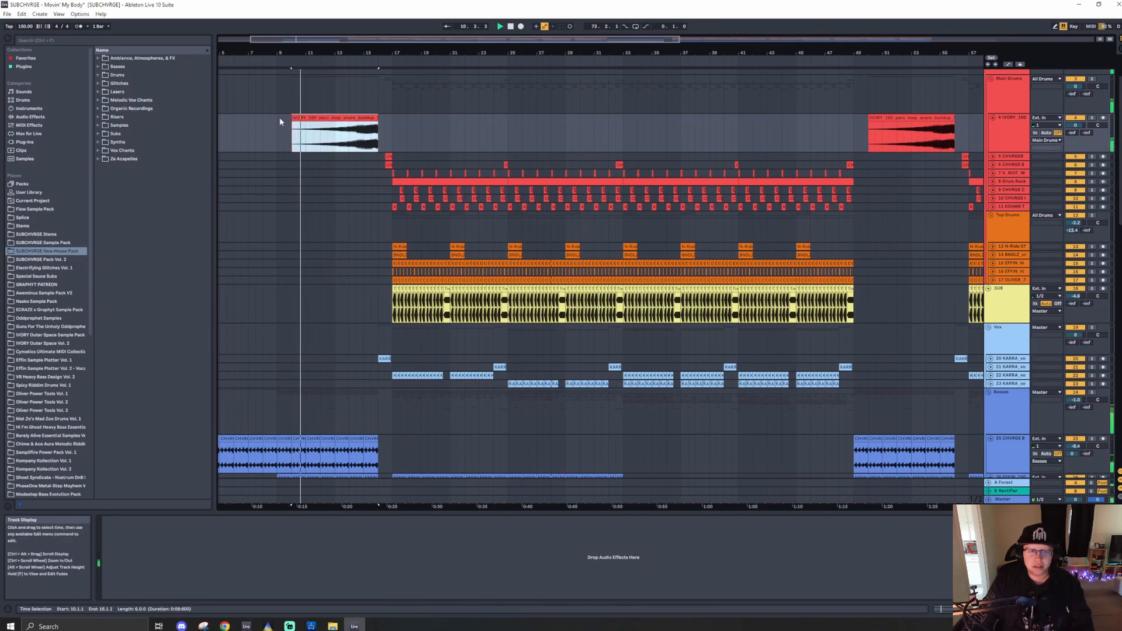
scroll(322, 414, down, 6)
scroll(322, 414, up, 6)
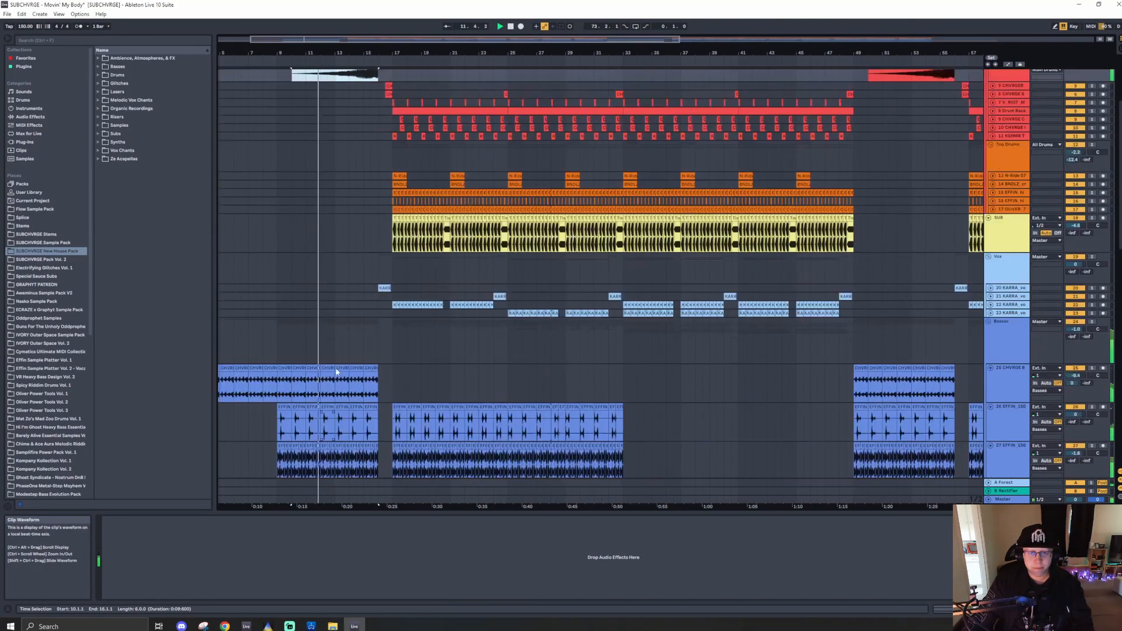
click(1092, 136)
click(1092, 136)
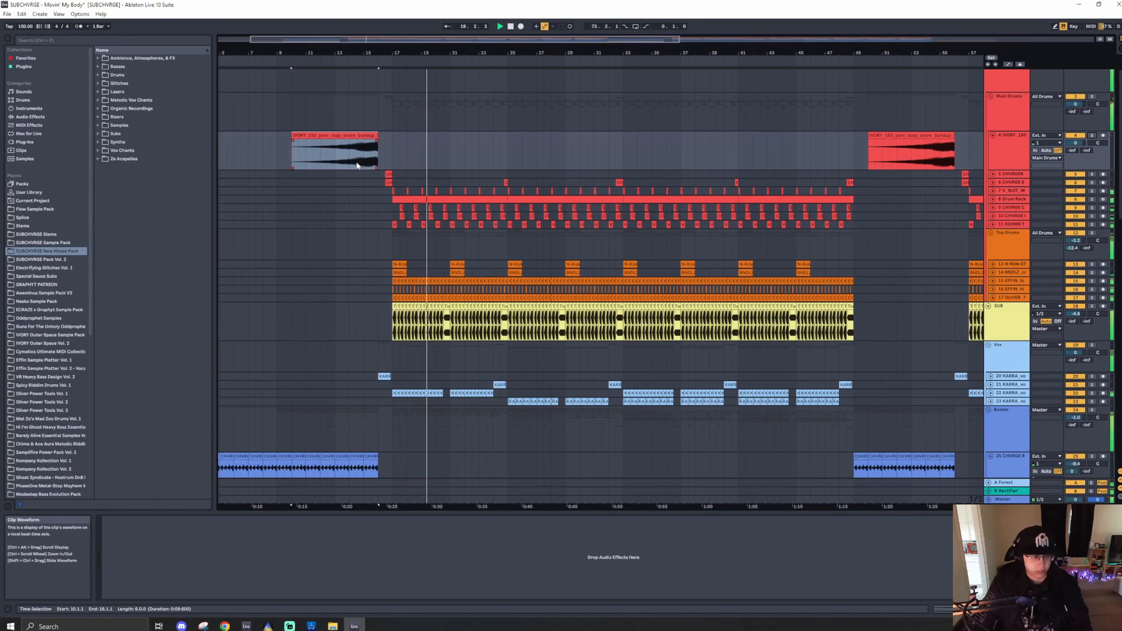
- Solo the FX group and play the arrangement from bar 17
drag(431, 289, 465, 289)
click(391, 237)
scroll(352, 299, down, 8)
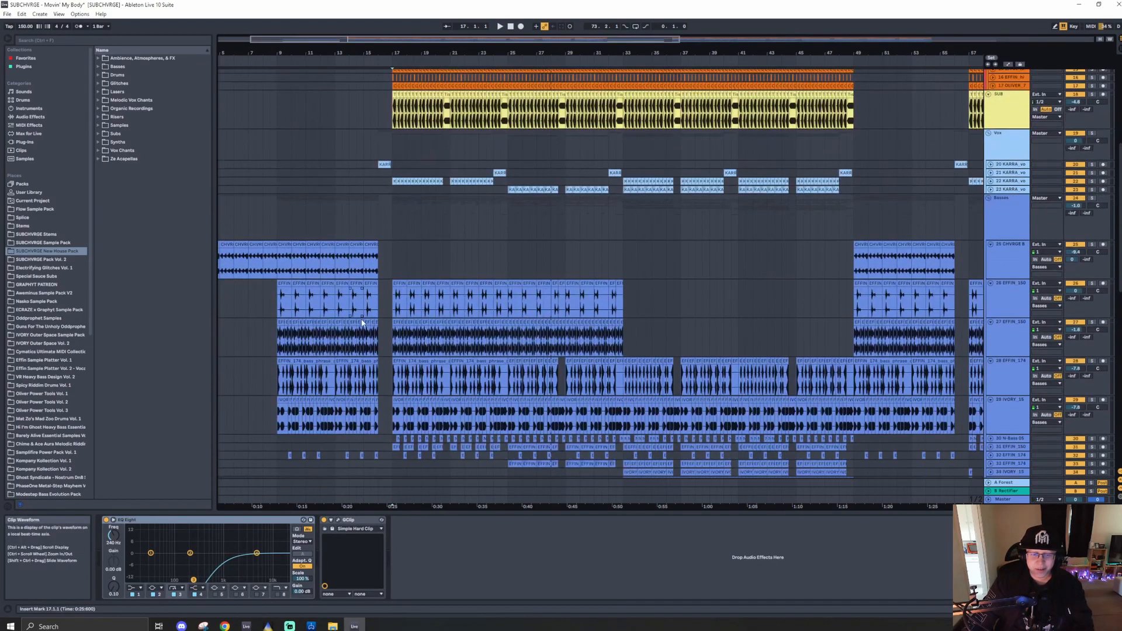
scroll(354, 339, down, 20)
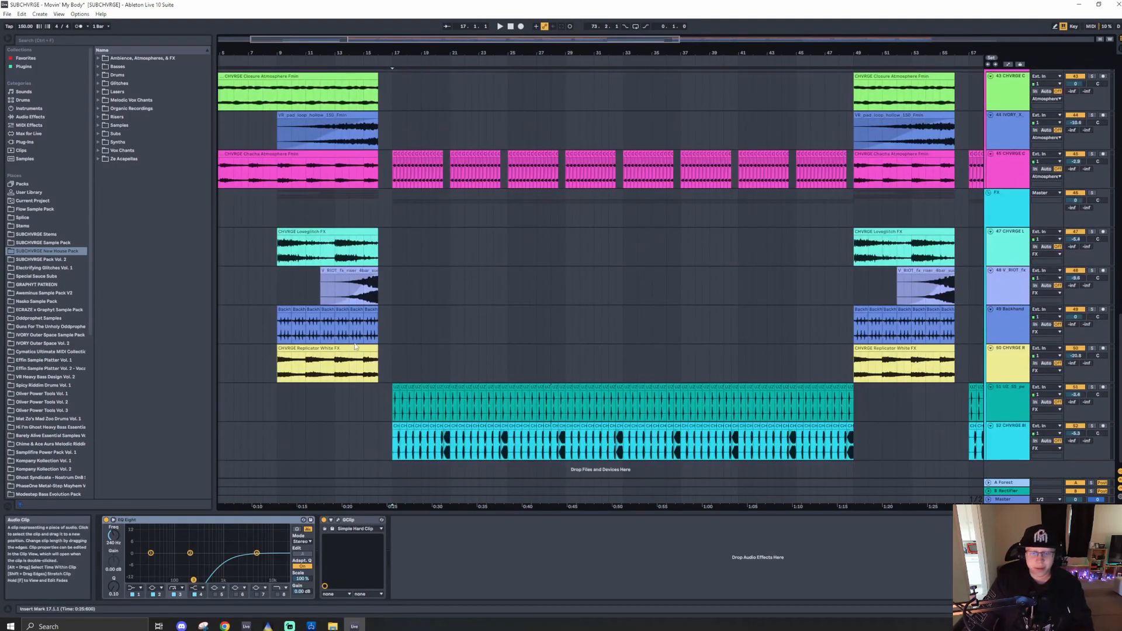
click(1093, 193)
click(388, 409)
key(space)
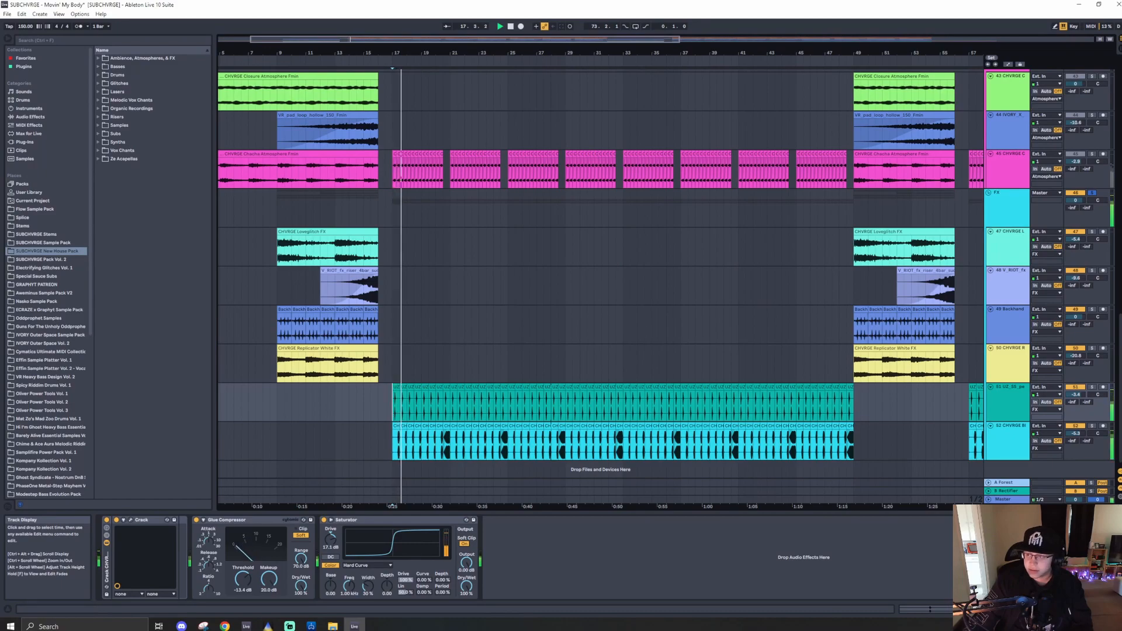
- Zoom in on the FX percussion loops around bar 18 to examine them
scroll(400, 401, up, 6)
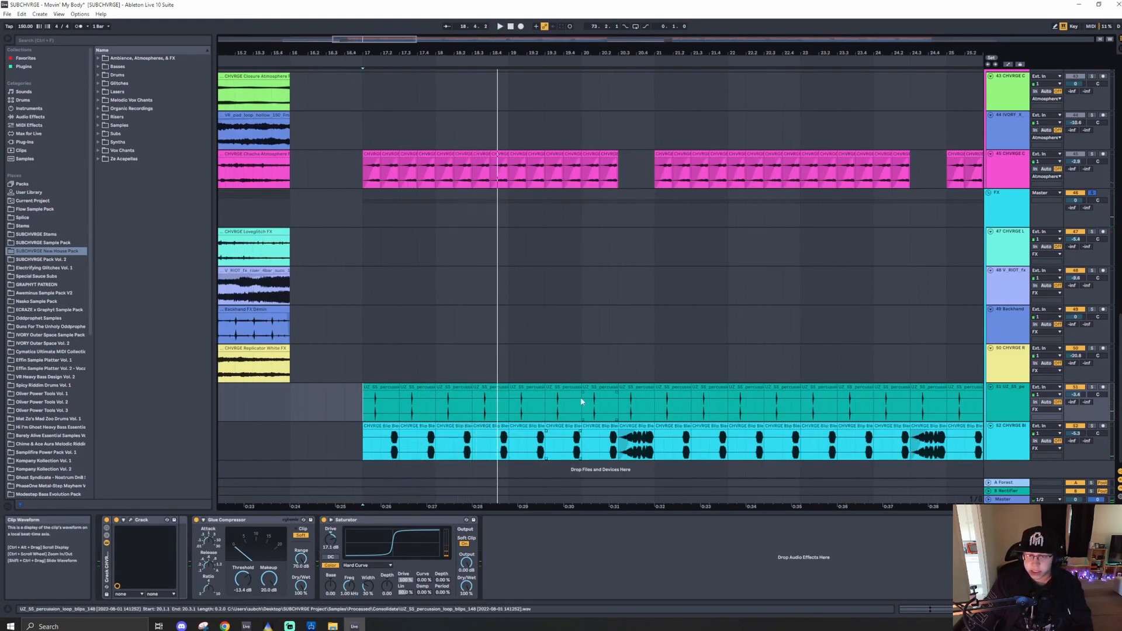
click(621, 409)
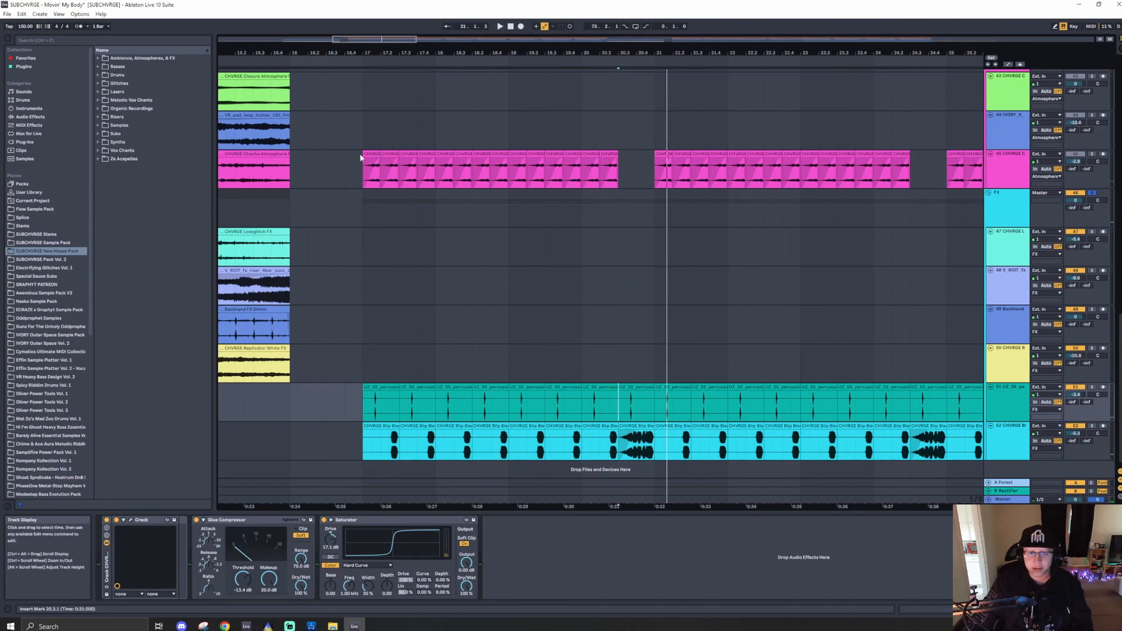
scroll(363, 161, down, 5)
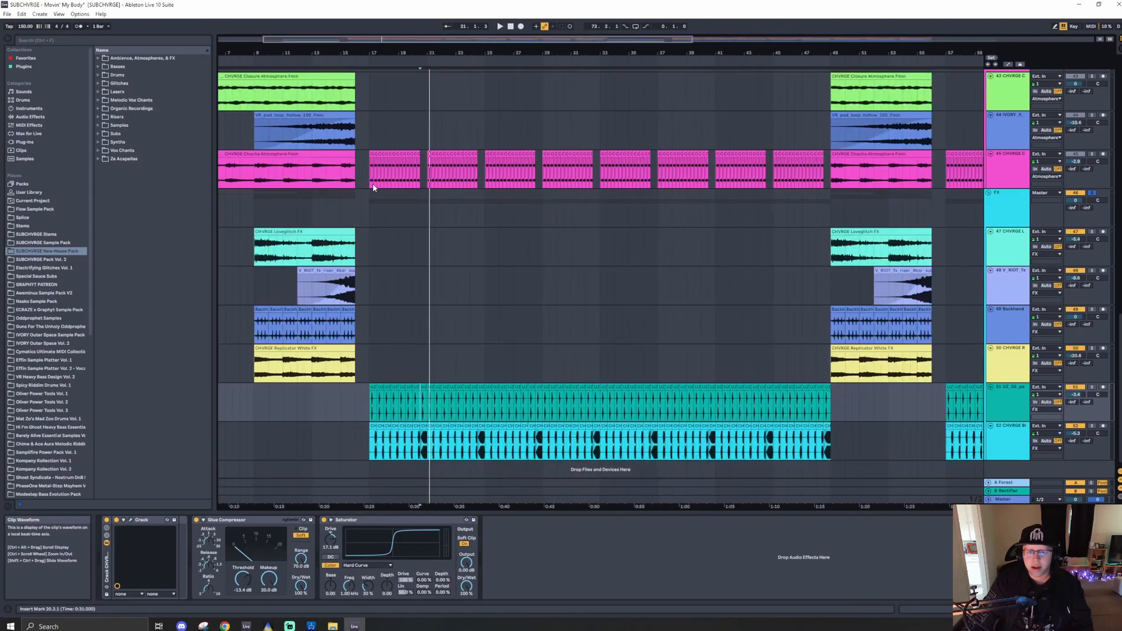
- Solo the Atmosphere group and play it back from bar 17
scroll(373, 188, up, 3)
click(372, 213)
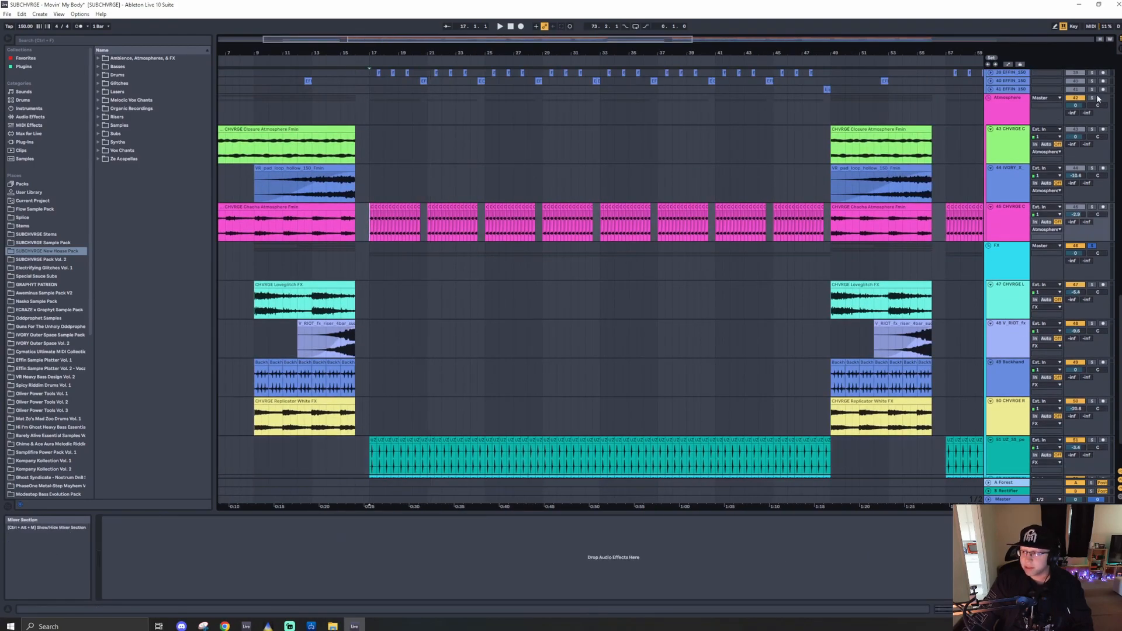
click(1094, 97)
key(space)
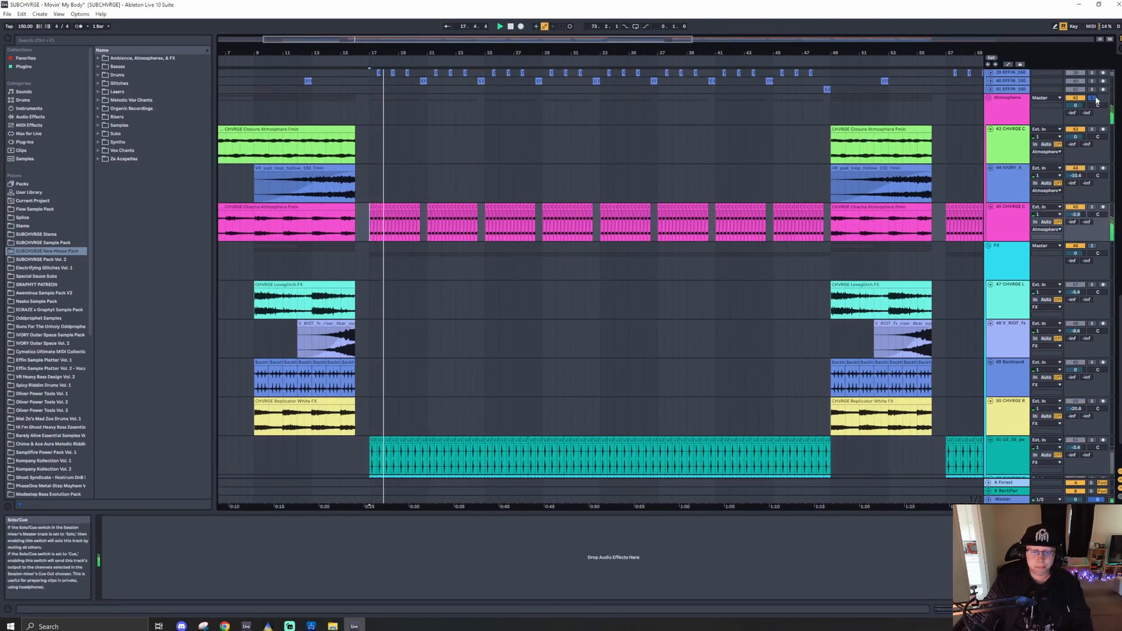
- Scroll up through the drum groups while setting the playback position at bar 17
scroll(375, 228, up, 4)
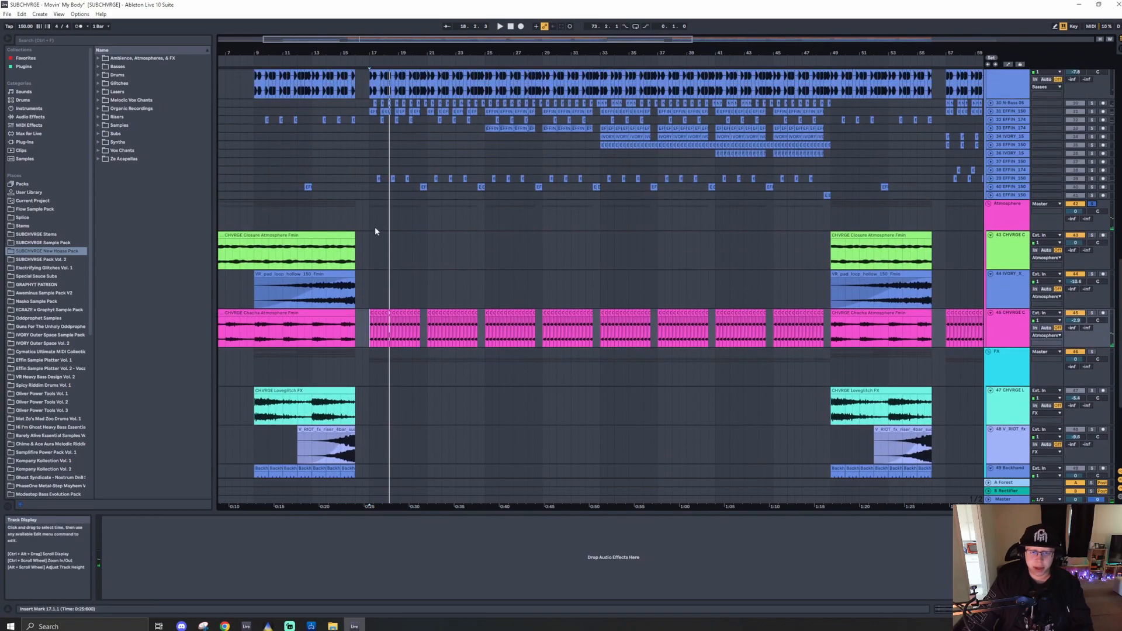
click(370, 231)
scroll(370, 231, up, 2)
scroll(370, 232, up, 10)
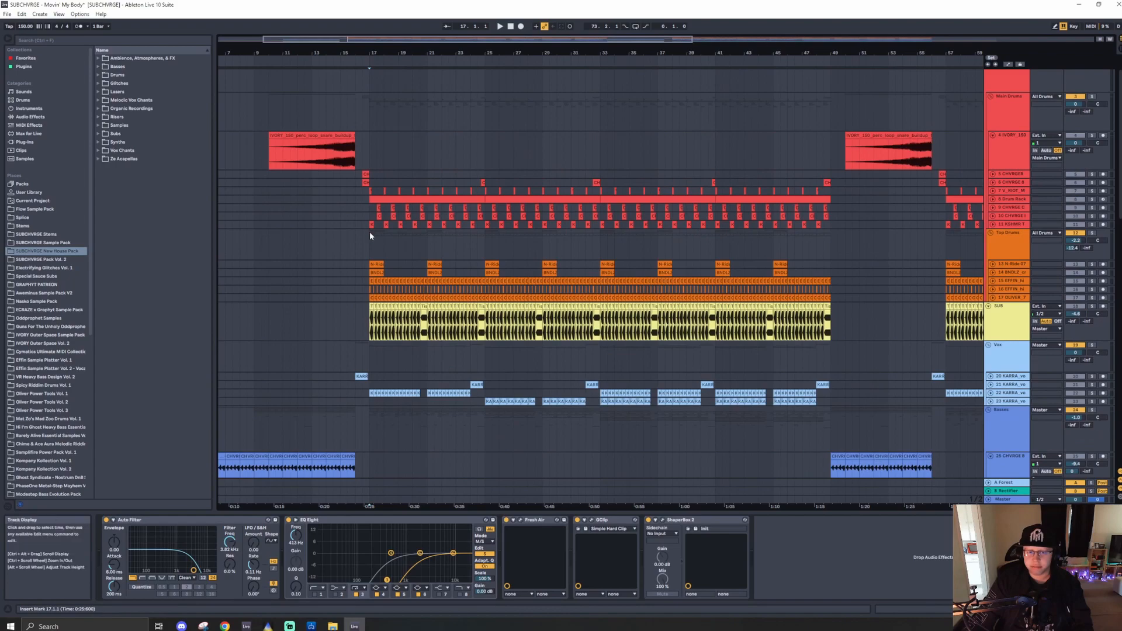
click(369, 232)
scroll(370, 232, up, 1)
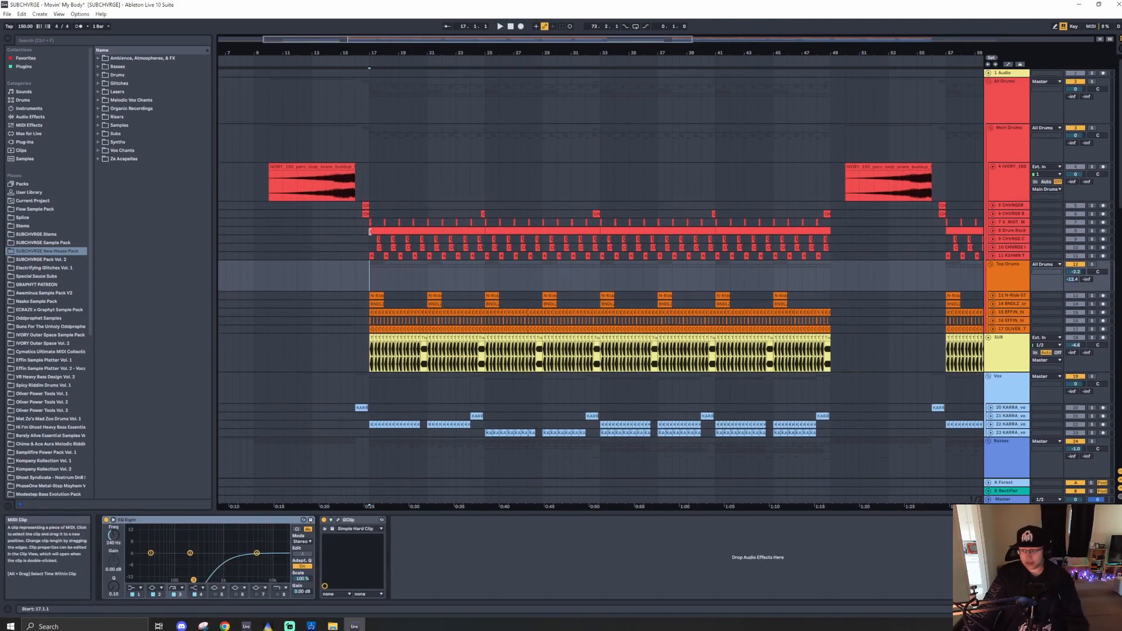
scroll(538, 302, down, 2)
- Select the Basses group track to show its effect chain
click(1008, 381)
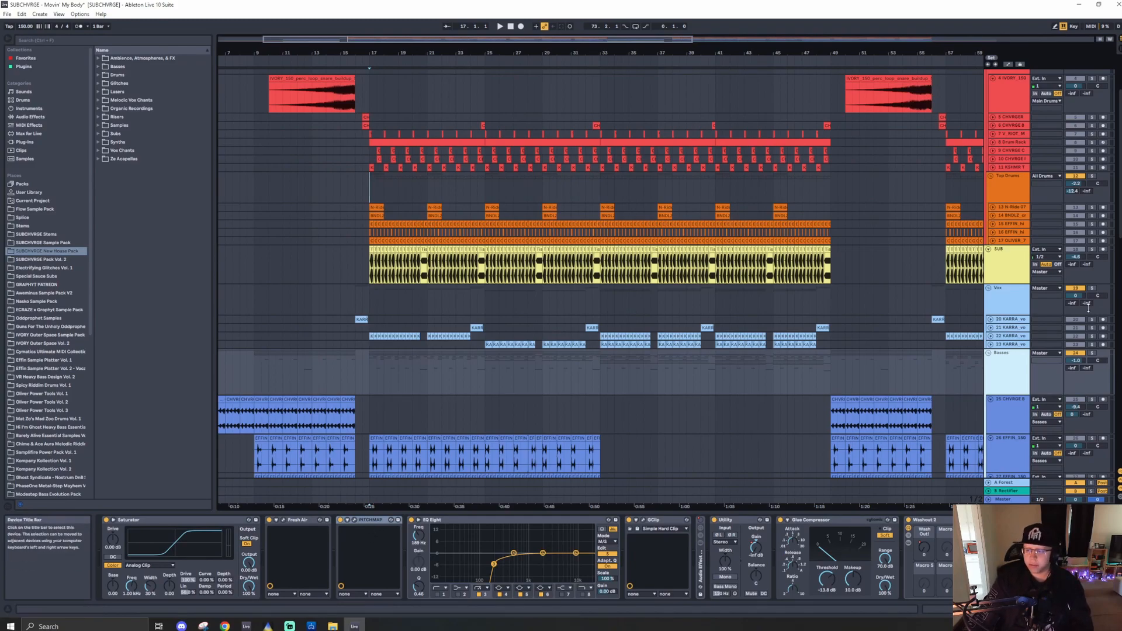
scroll(587, 390, down, 3)
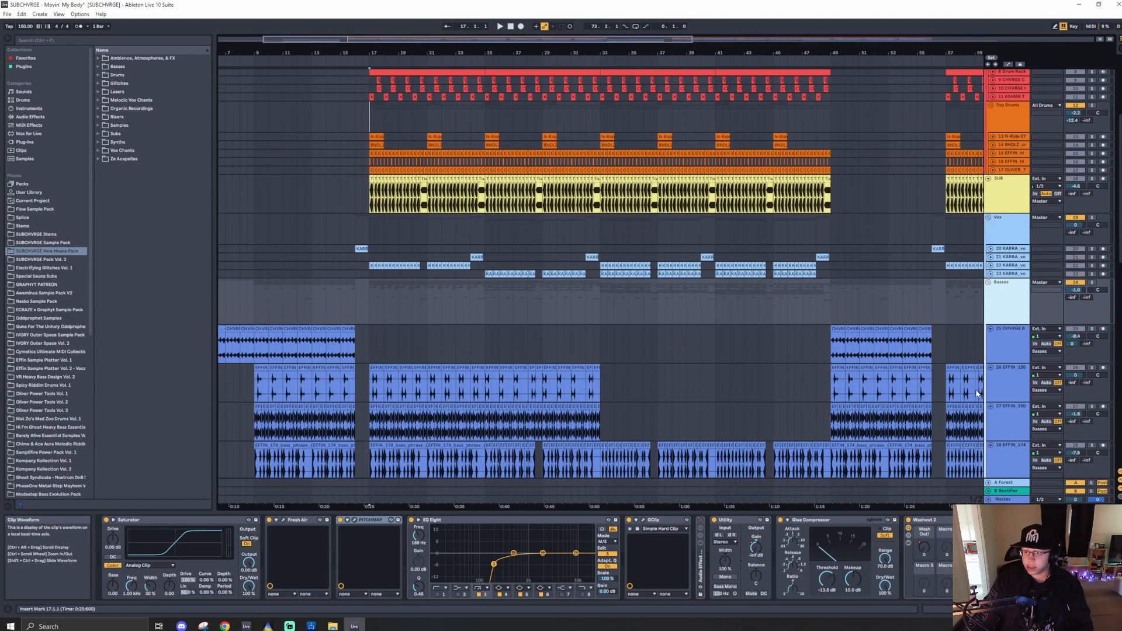
scroll(1020, 347, down, 5)
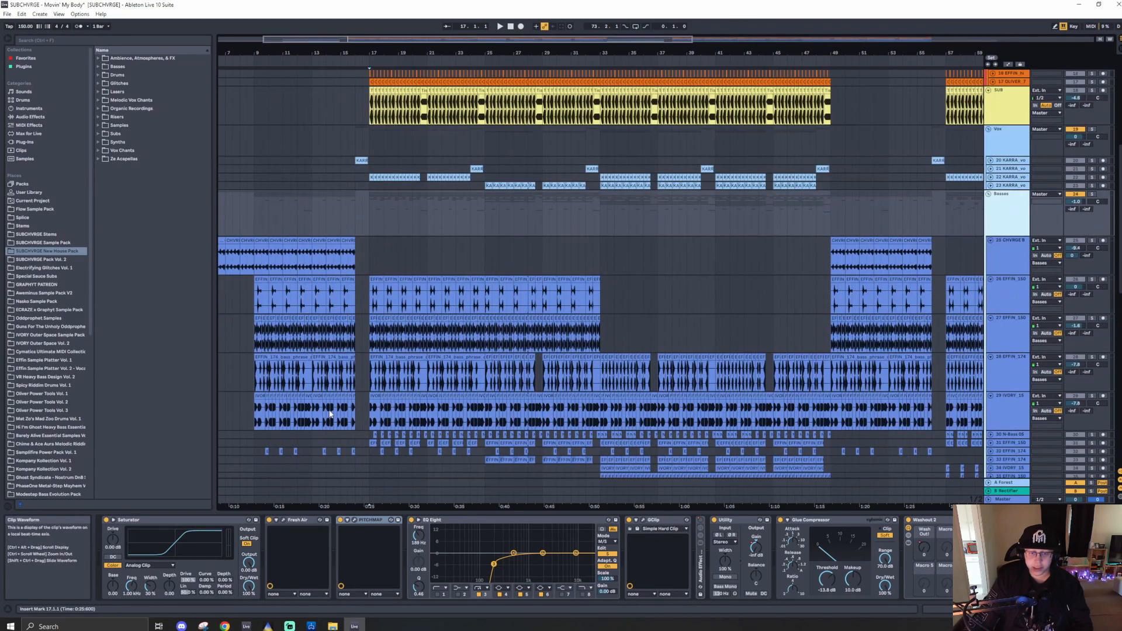
scroll(404, 234, up, 1)
scroll(378, 289, down, 1)
double_click(1002, 219)
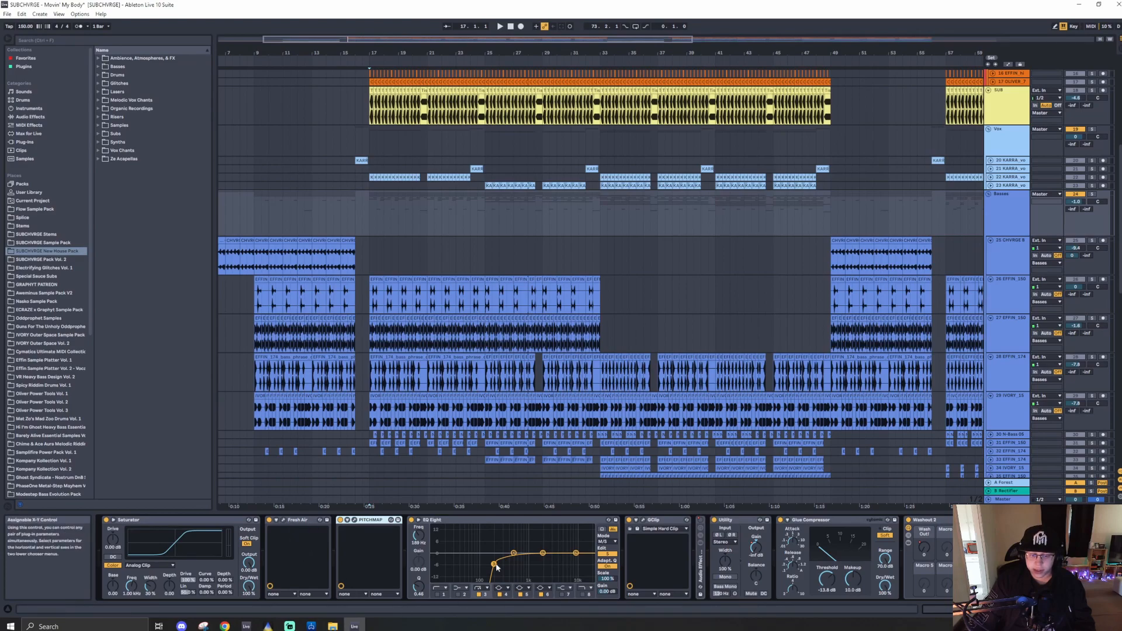
- Open and close the Fresh Air and Pitchmap plugin windows on the Basses group to show their settings
click(284, 519)
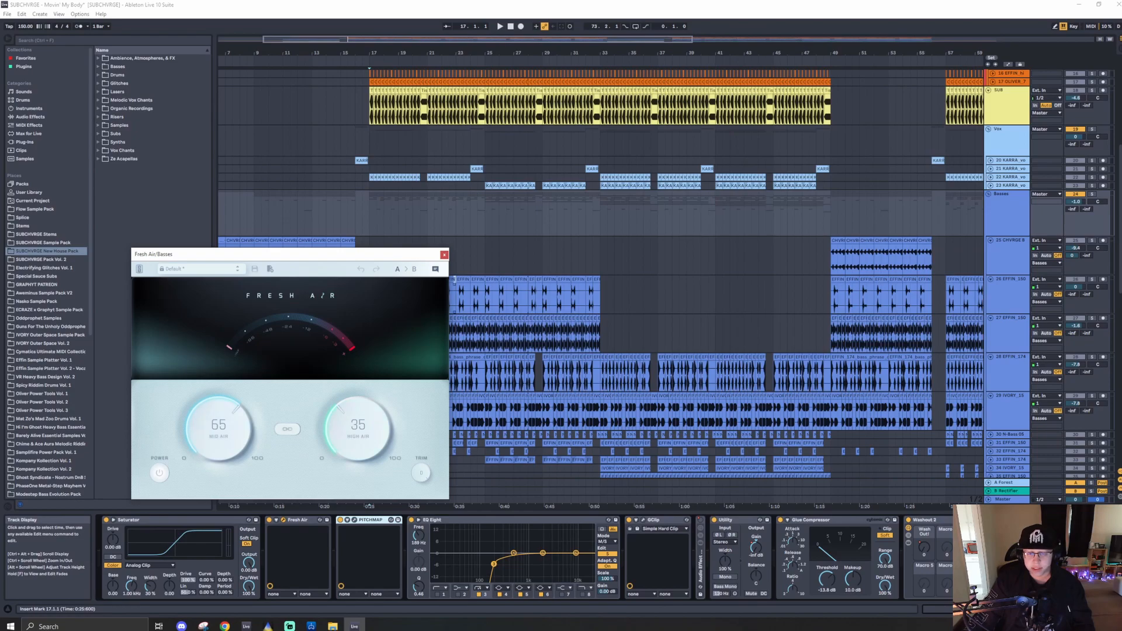
click(444, 254)
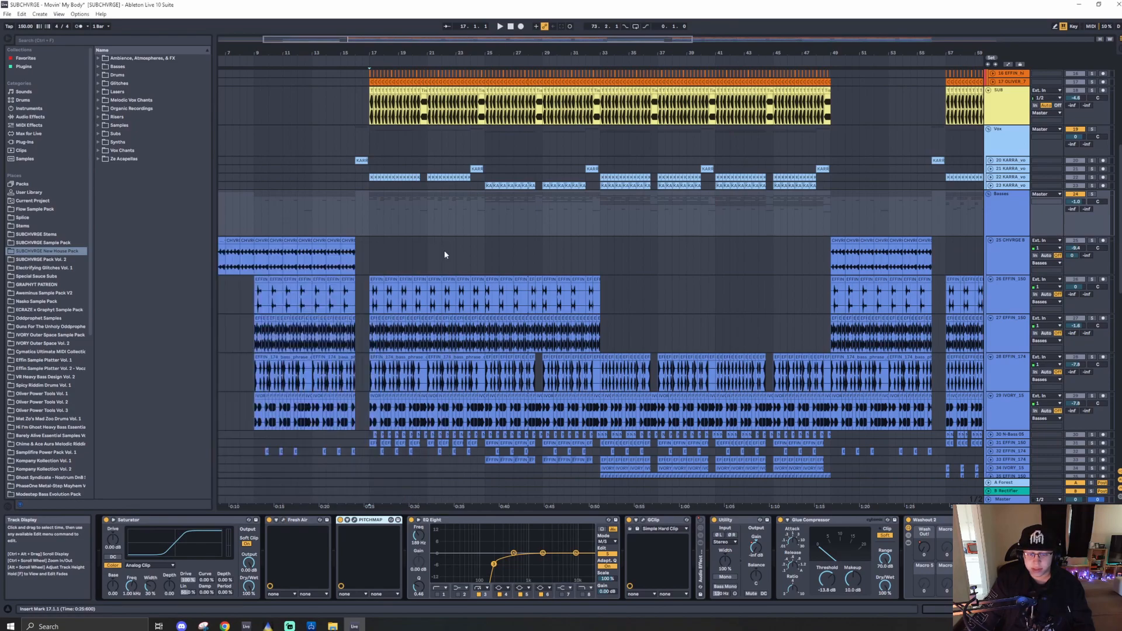
click(356, 520)
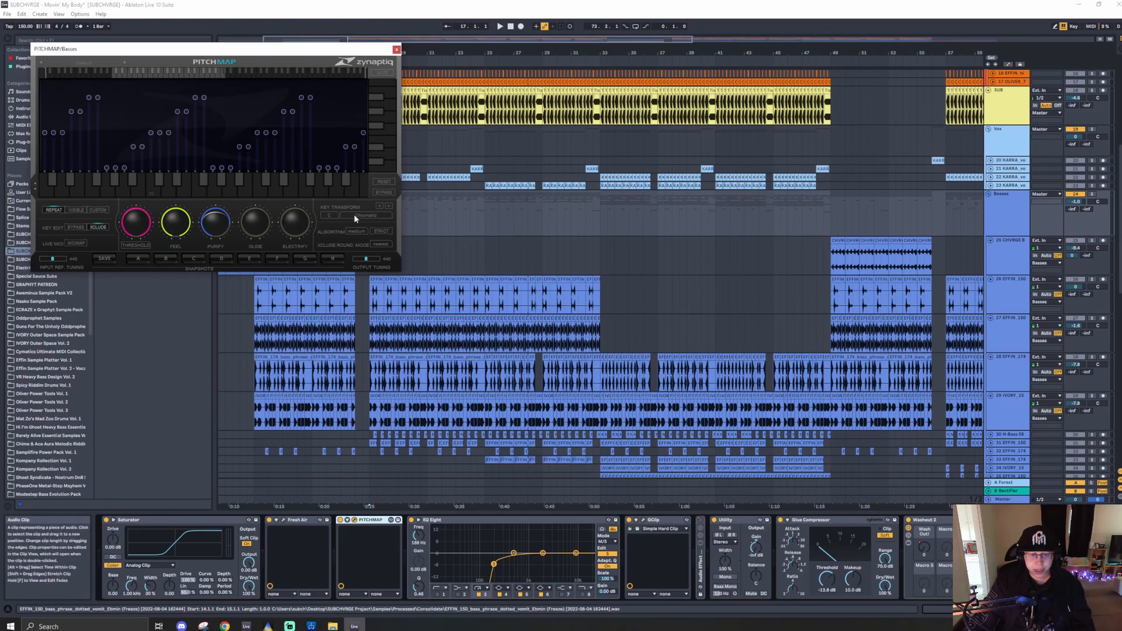
click(397, 50)
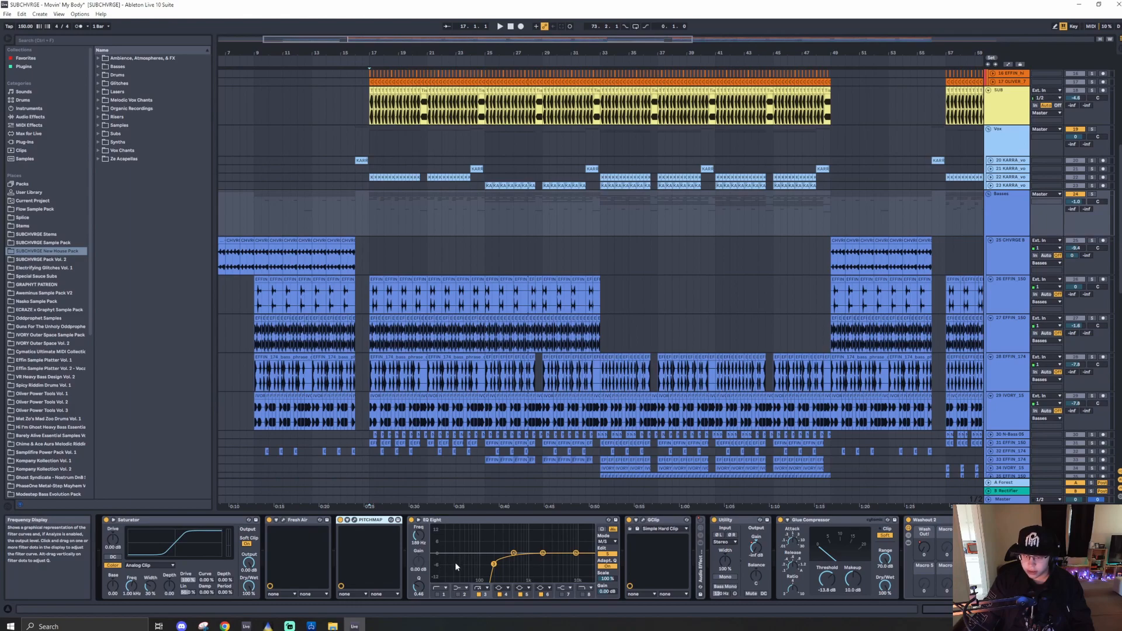
- Open and close the GClip plugin window on the Basses group to show its settings
click(644, 520)
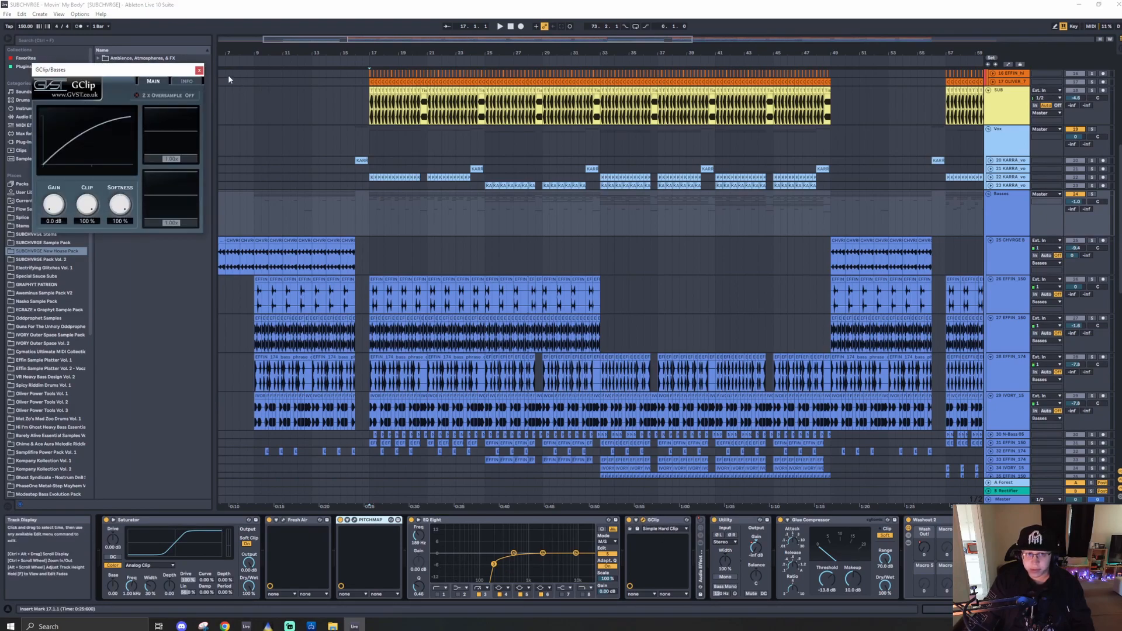
click(197, 71)
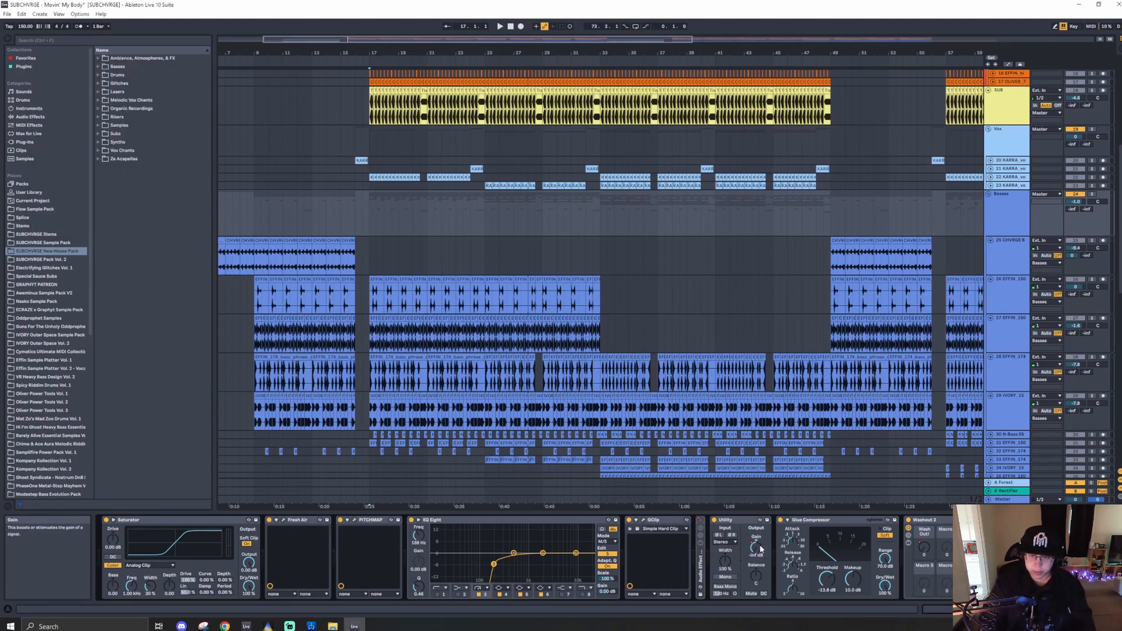
- Show the automation lanes zoomed in around bar 17 and solo the Basses group during playback
key(m)
key(a)
scroll(334, 216, up, 5)
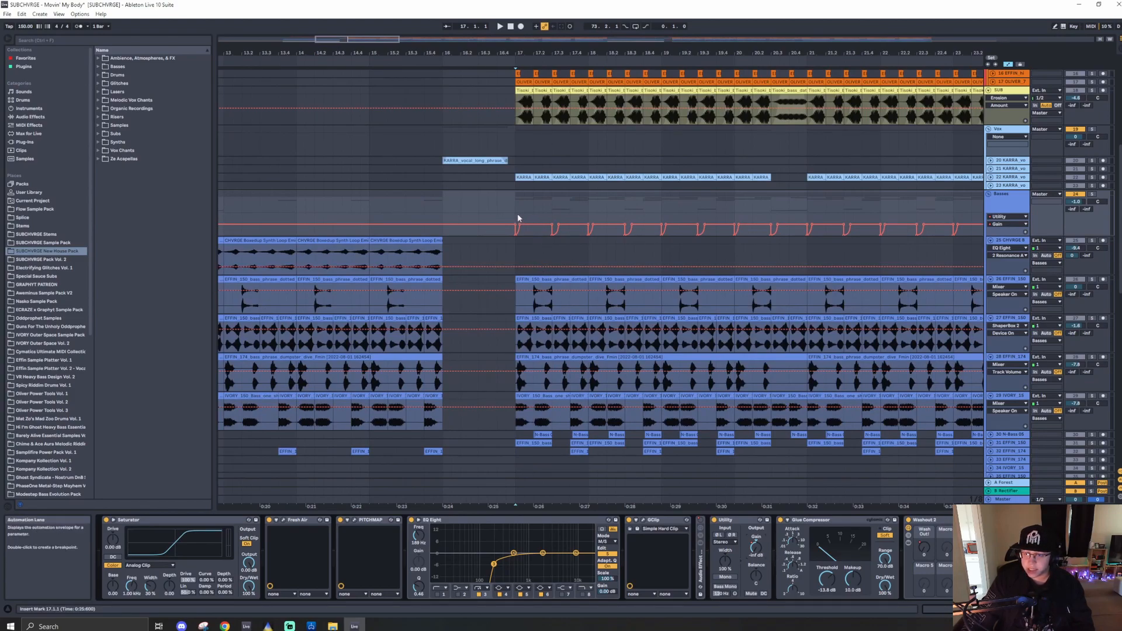
key(space)
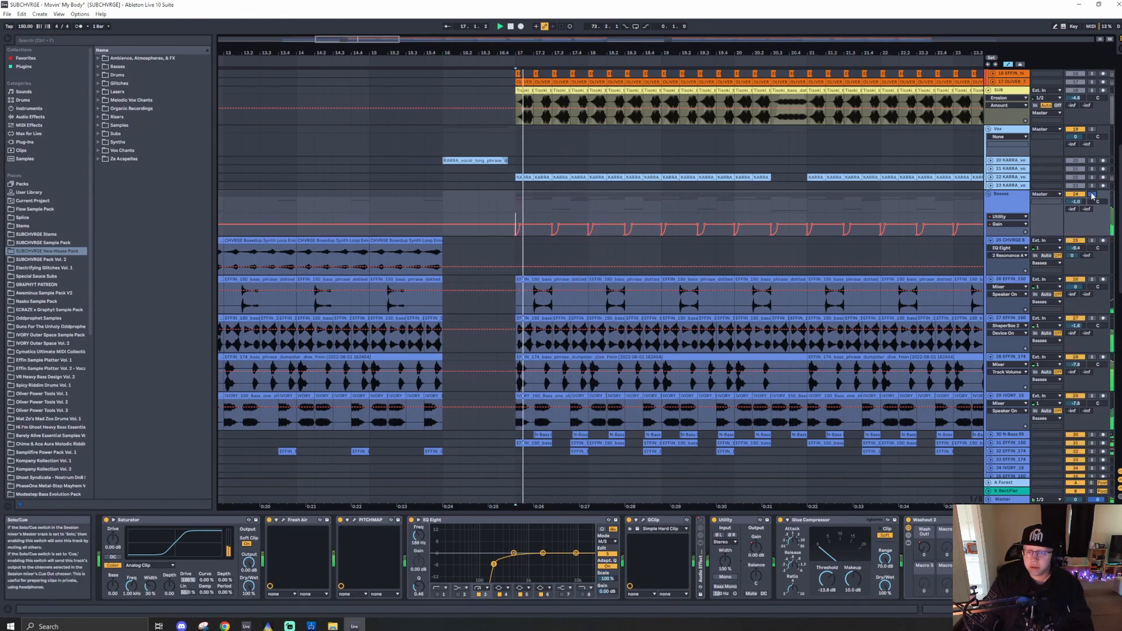
click(1092, 194)
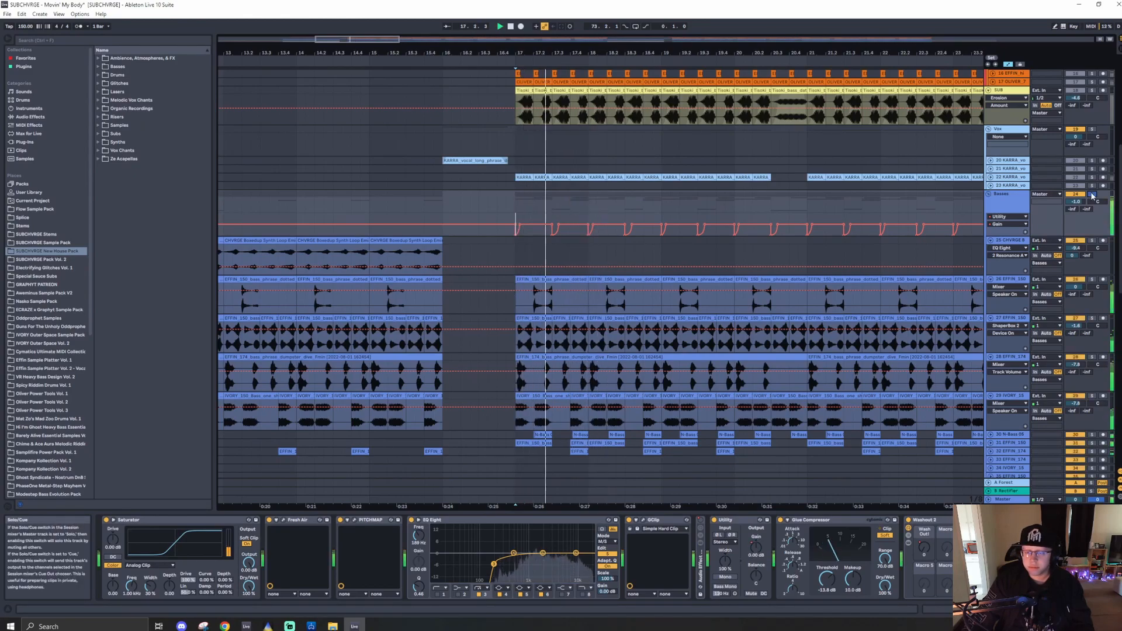
- Bypass and re-enable the Utility device on the Basses group, then audition the group from bar 17
click(715, 520)
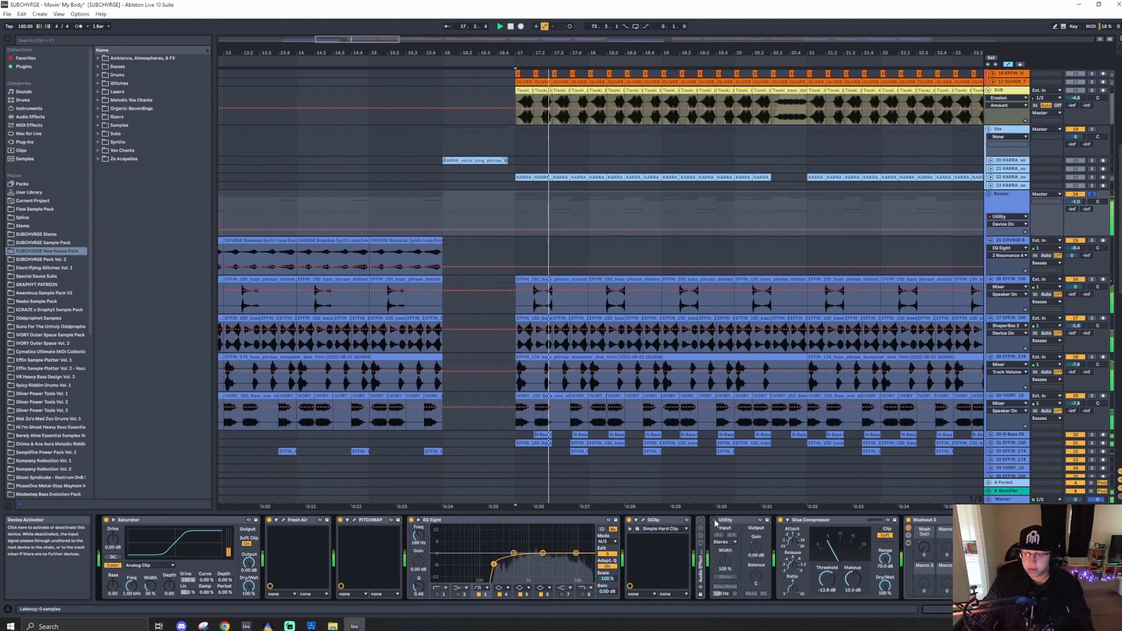
click(714, 520)
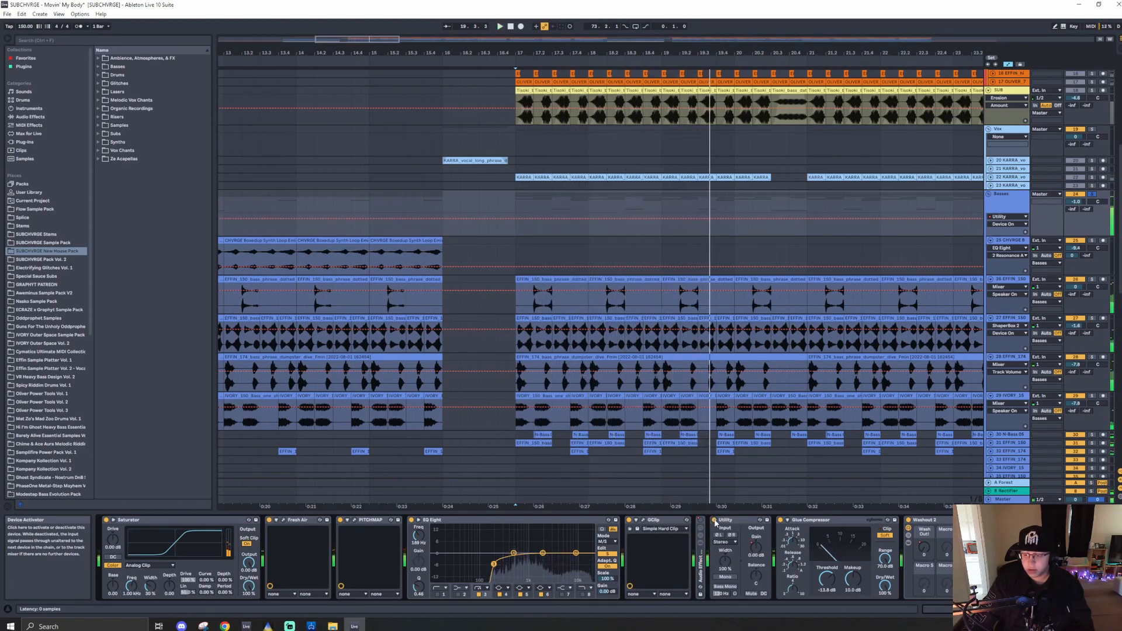
click(515, 229)
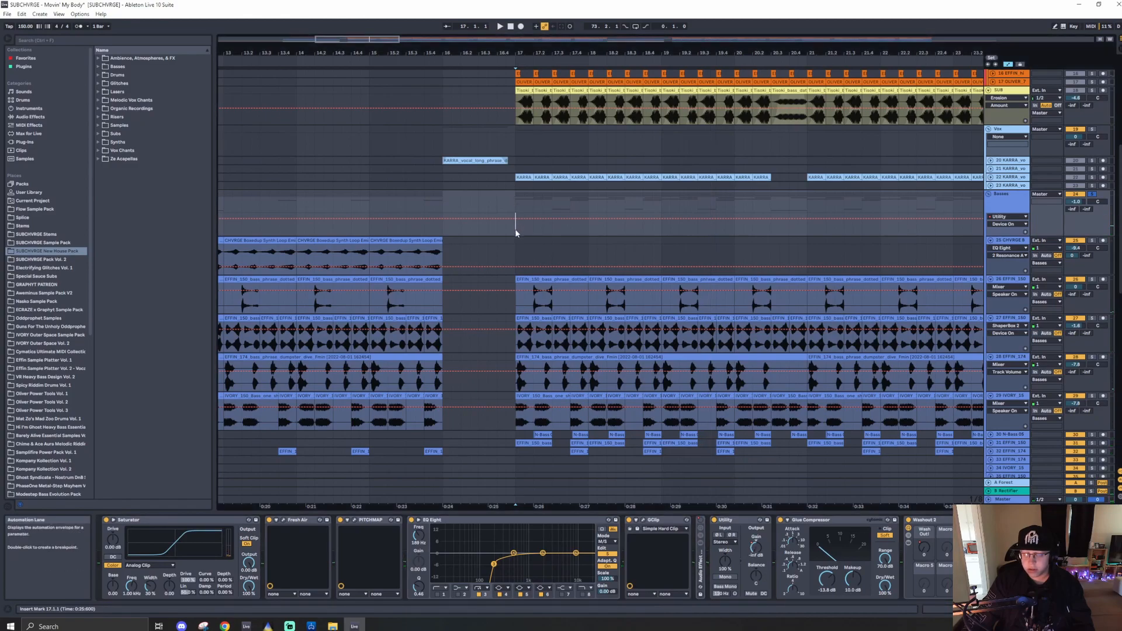
key(space)
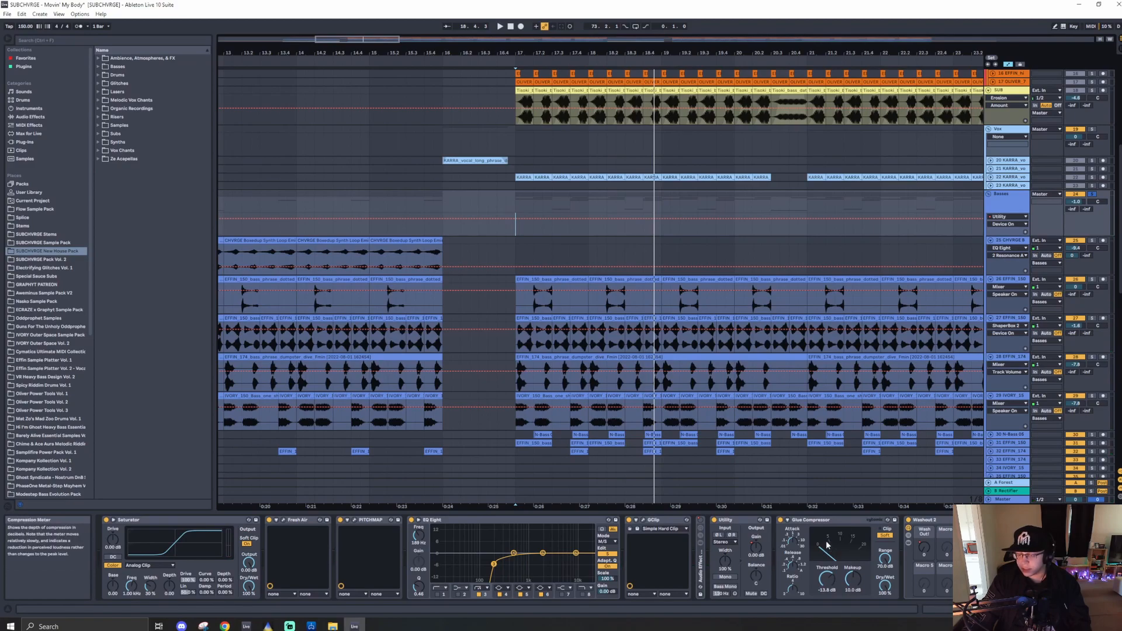
key(space)
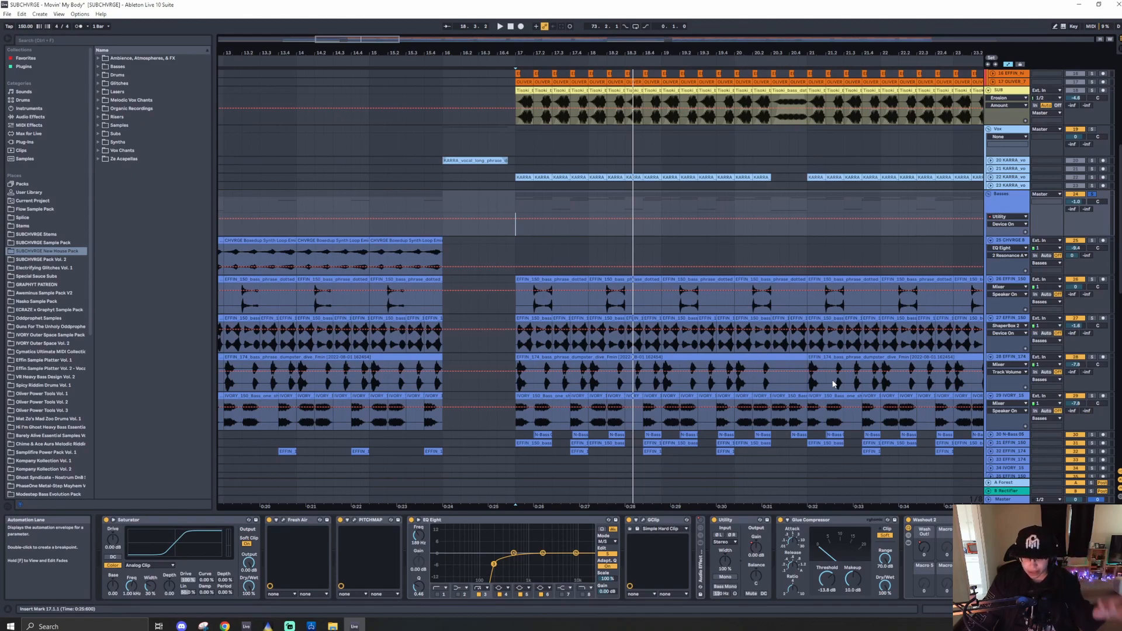
- Replay the Basses group from bar 17 and zoom out to the whole arrangement
click(1019, 208)
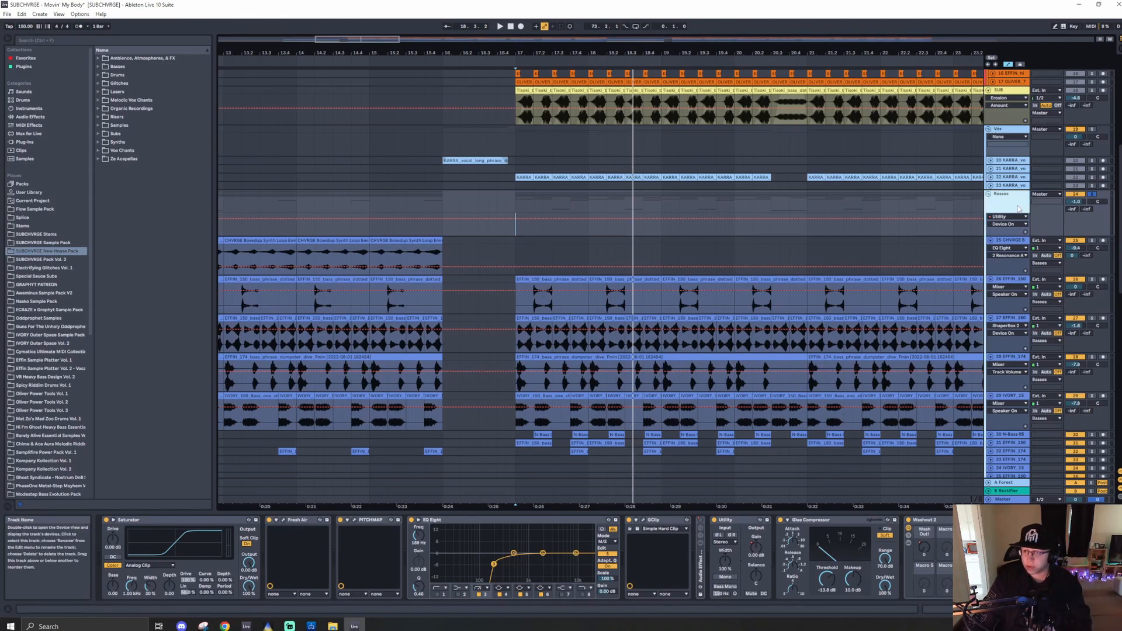
key(space)
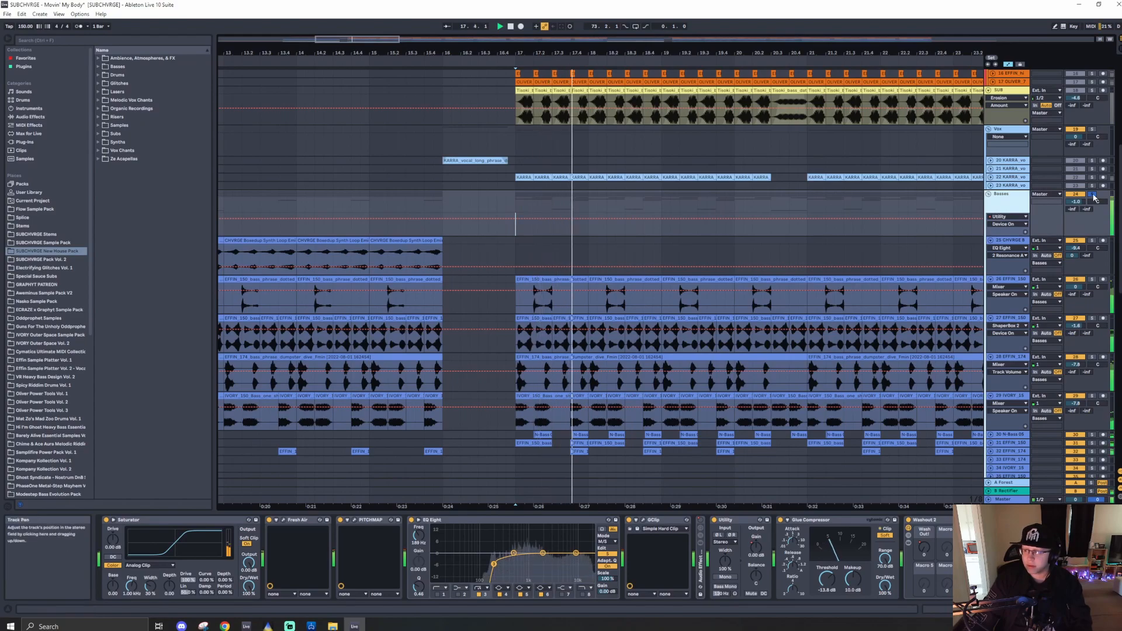
key(space)
scroll(575, 349, down, 5)
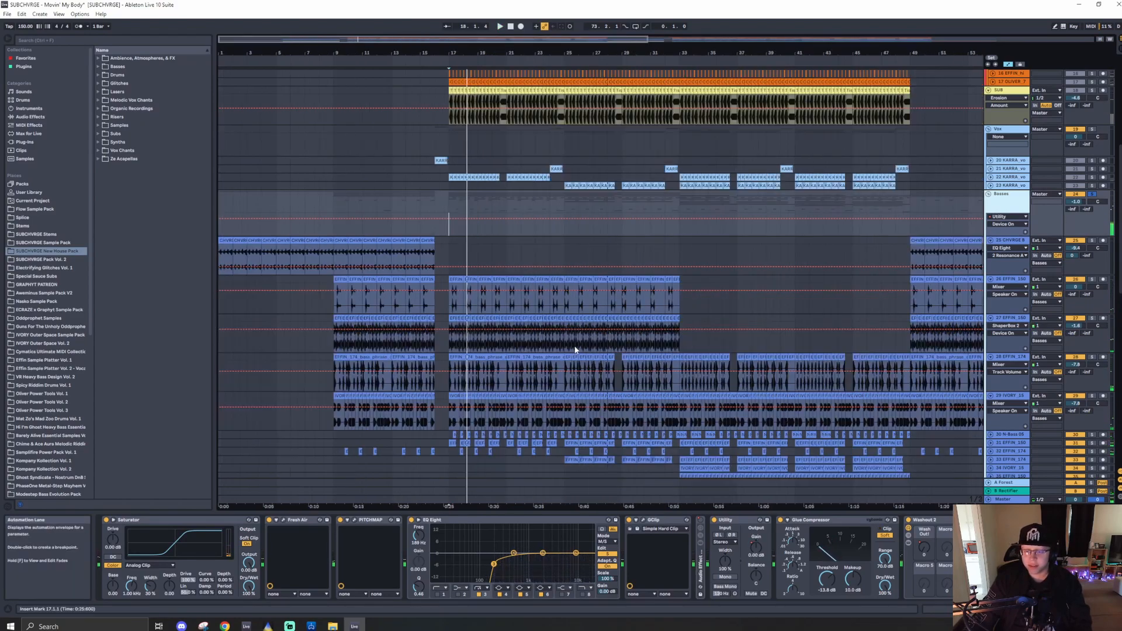
click(449, 307)
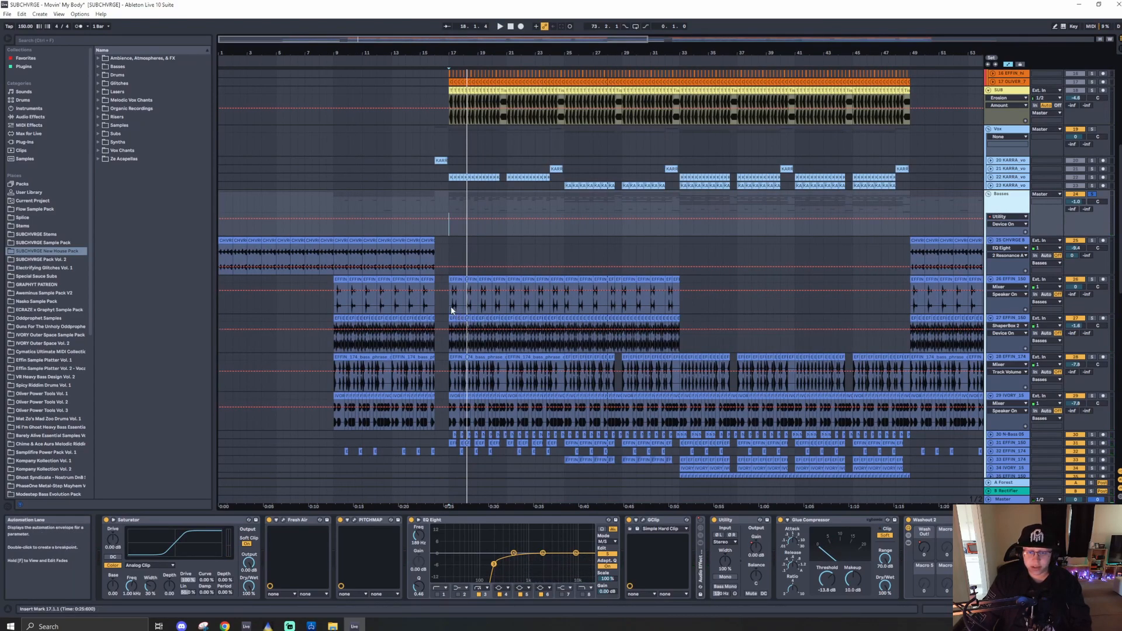
- Zoom back in around bar 17 and hide the automation lanes
scroll(450, 307, up, 5)
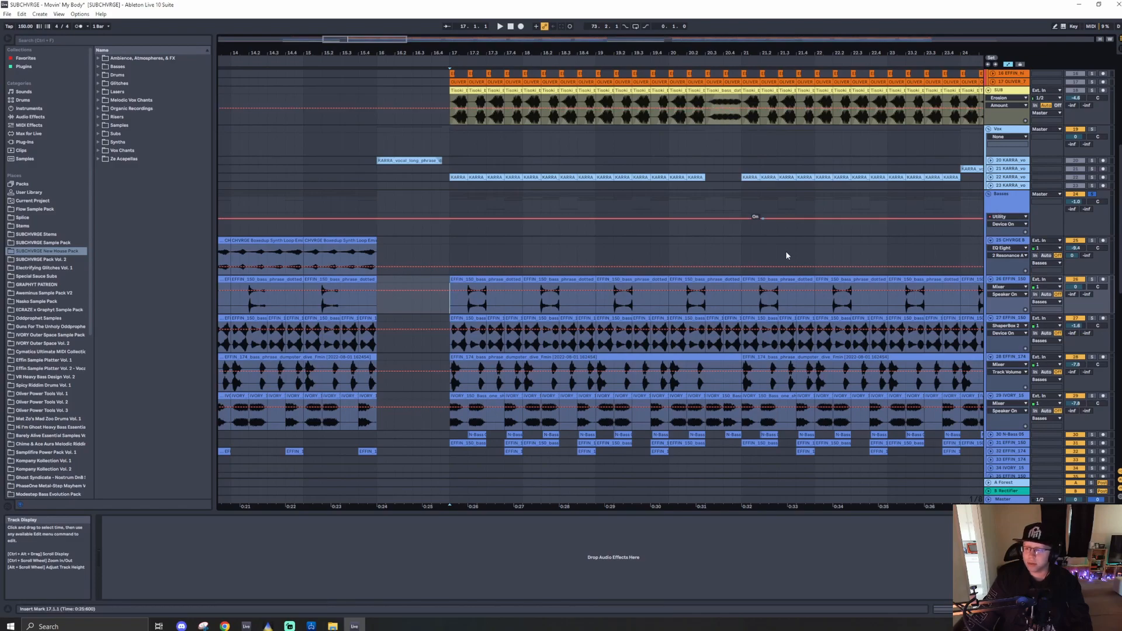
scroll(468, 289, down, 1)
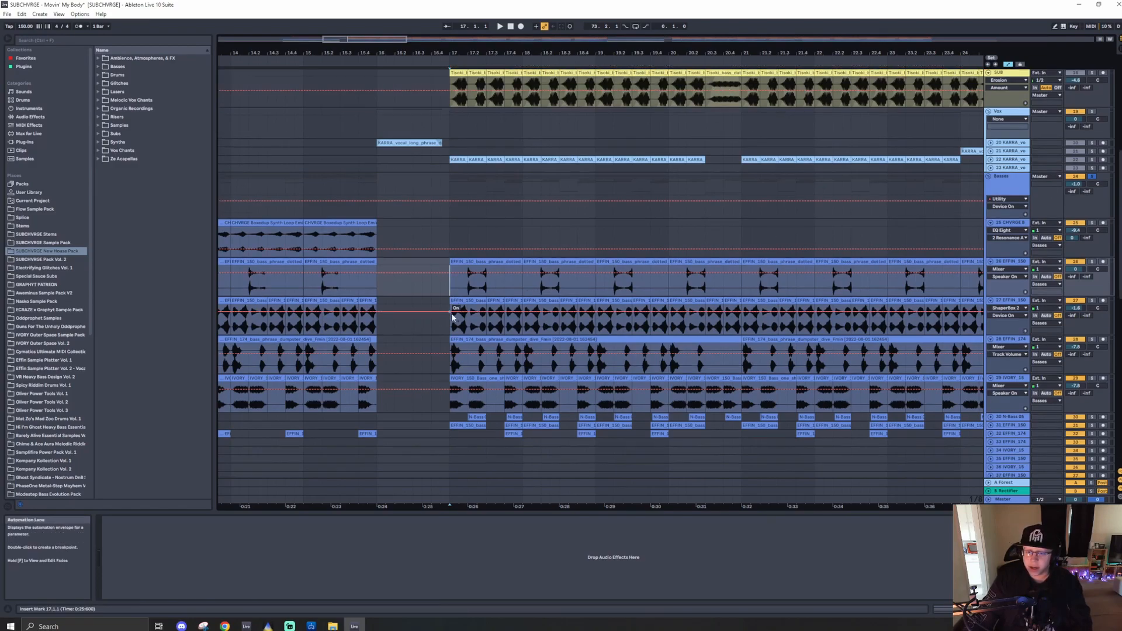
key(a)
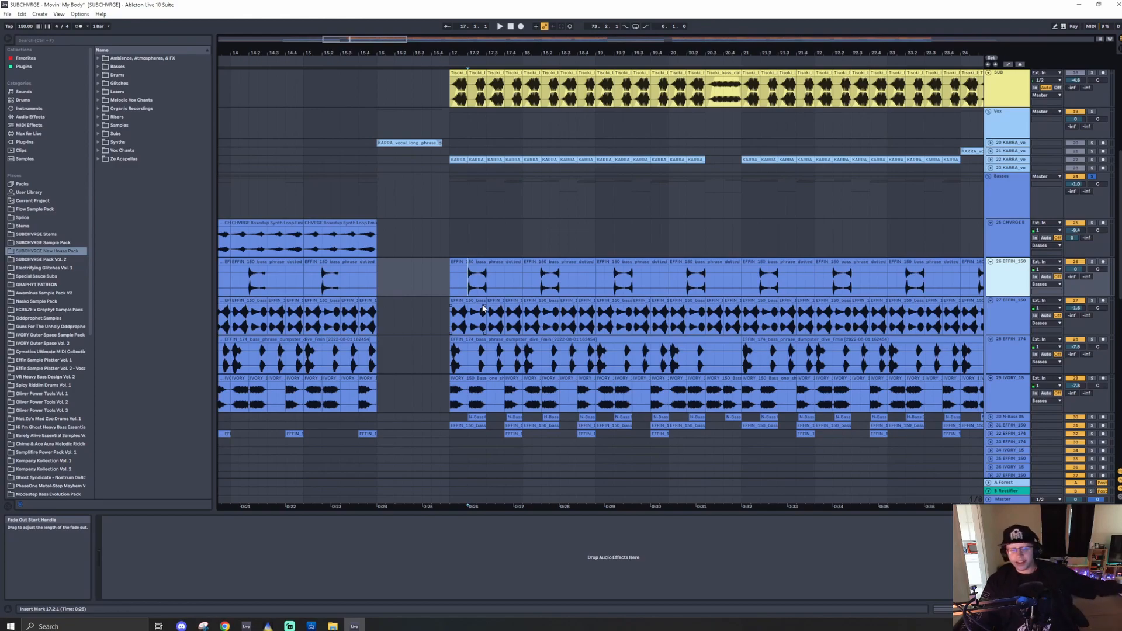
- Solo the 26 EFFIN_150 bass track and play it from bar 17
scroll(922, 420, down, 1)
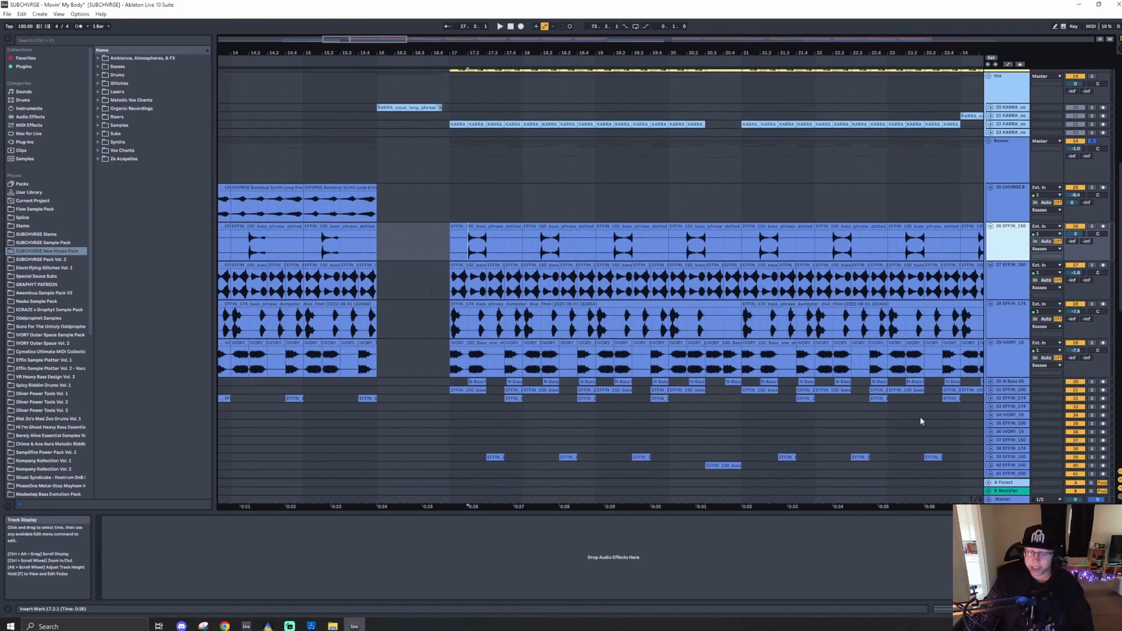
click(1094, 227)
click(504, 236)
key(space)
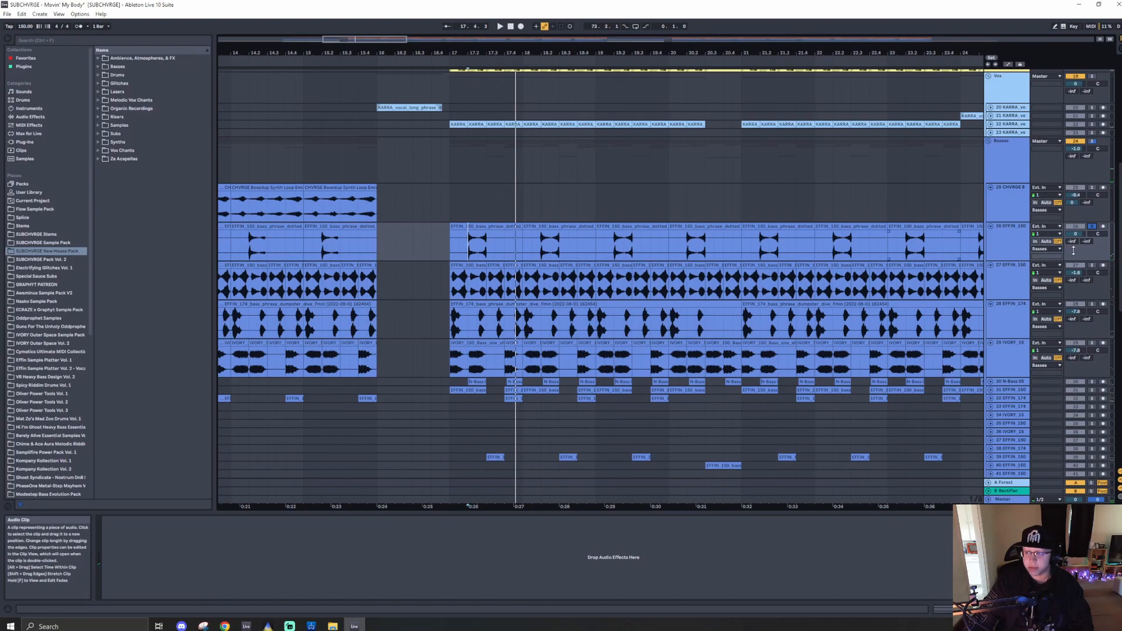
- Select the 27 EFFIN_150 bass track to show its effect chain and solo it as well
click(1017, 288)
click(1005, 252)
click(1003, 280)
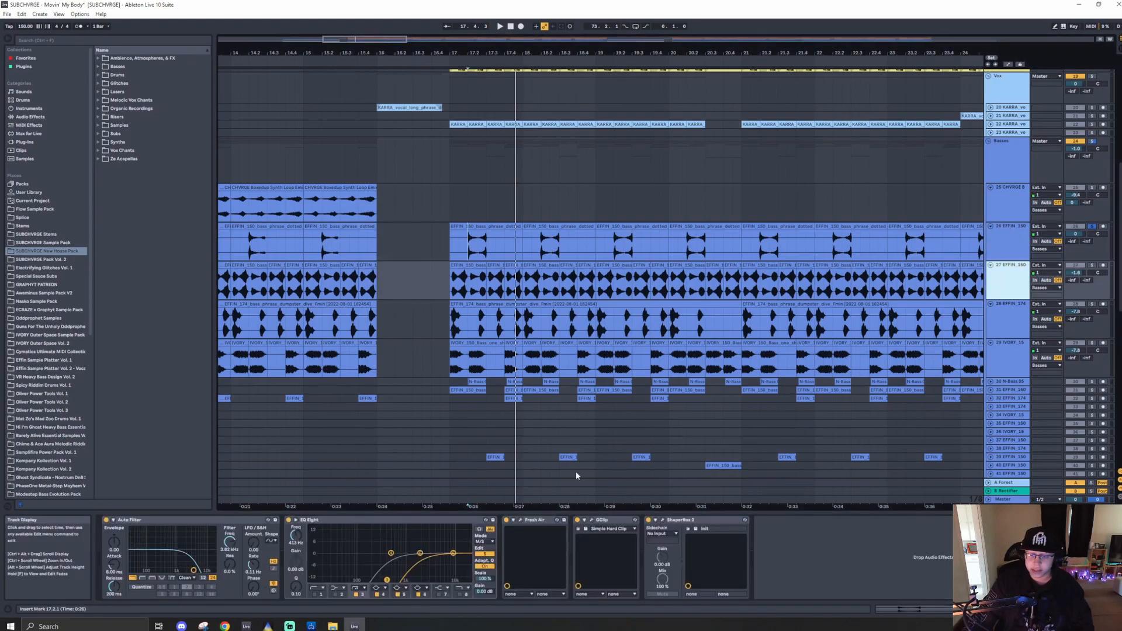
click(1092, 265)
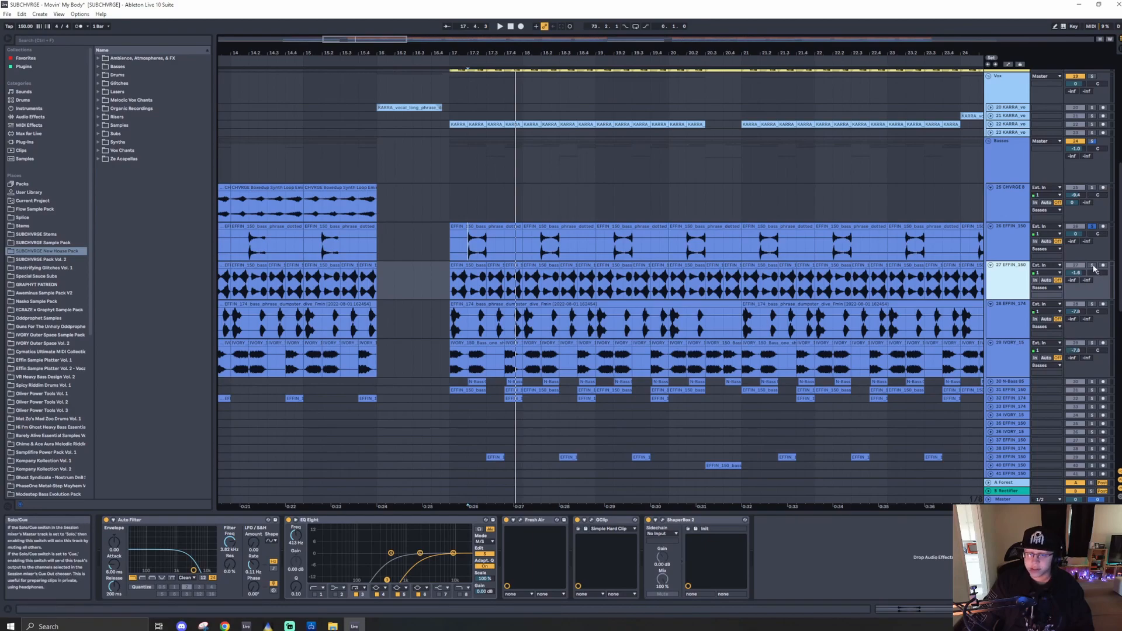
click(470, 285)
- Zoom in and search the browser for the swiggle bass sample used on track 27
scroll(470, 284, up, 5)
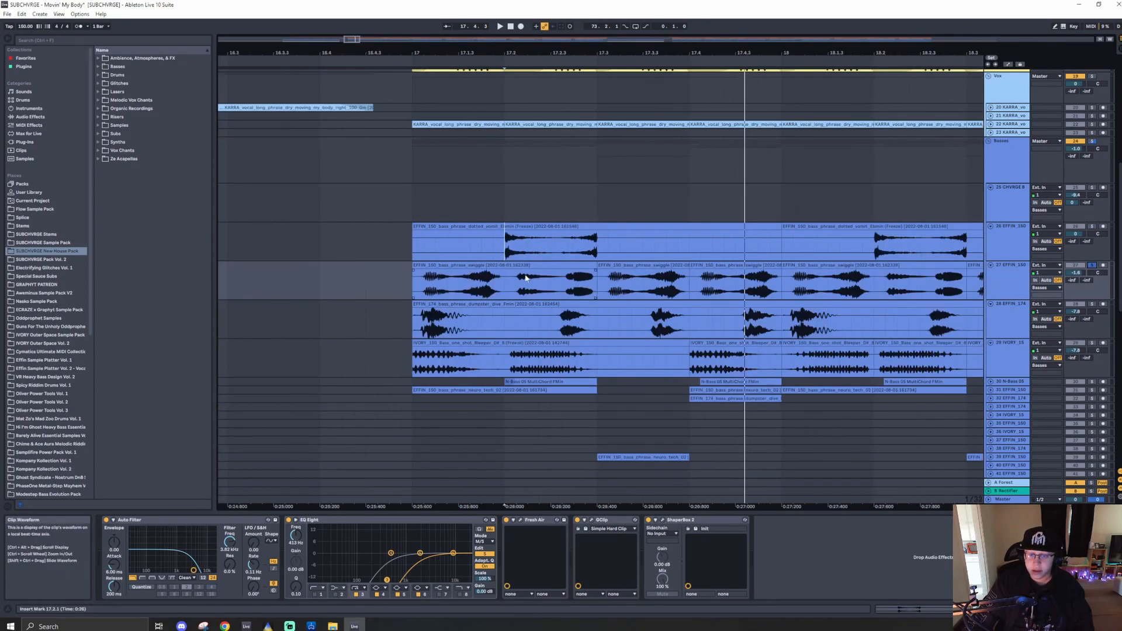
key(ctrl+f)
text(swiggl)
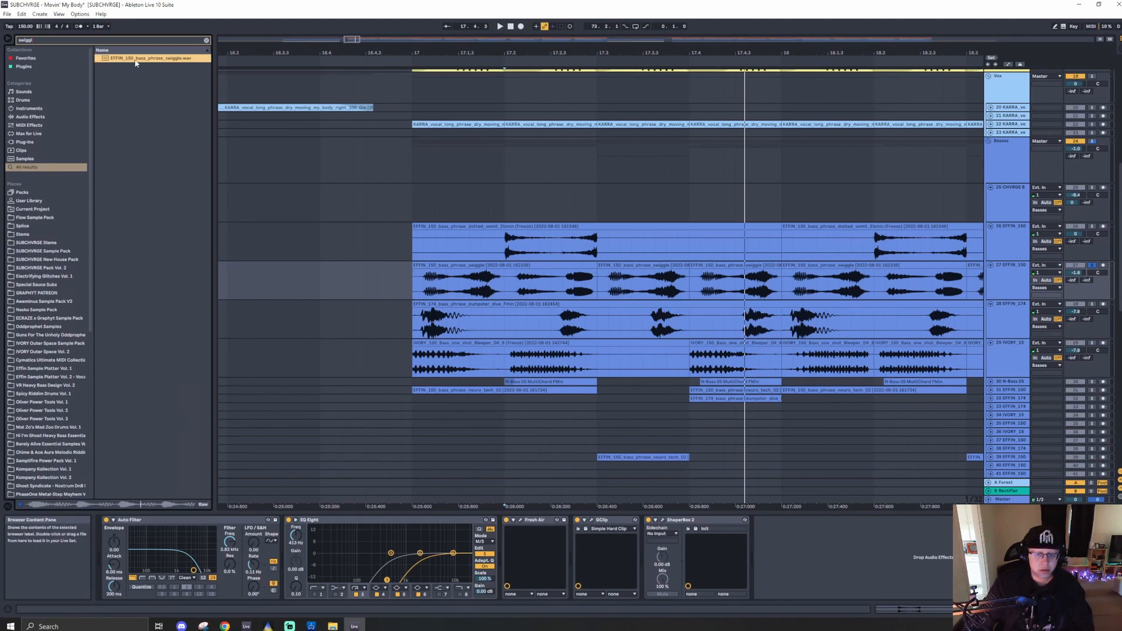
click(480, 264)
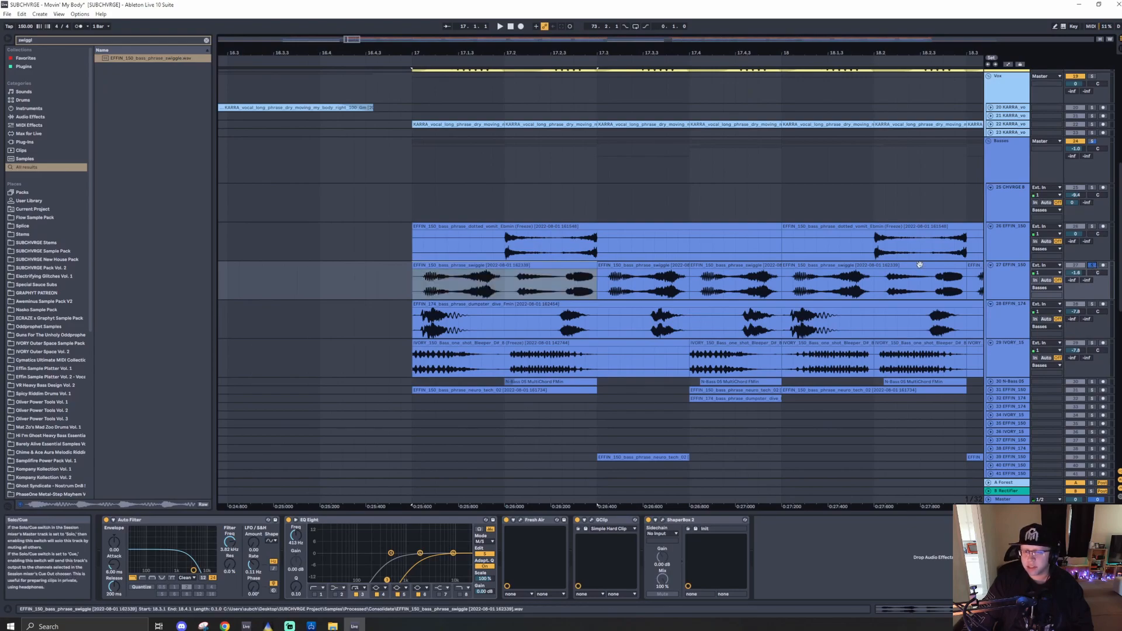
- Play the soloed bass tracks from bar 17 while zooming out and back in
key(space)
scroll(468, 264, down, 10)
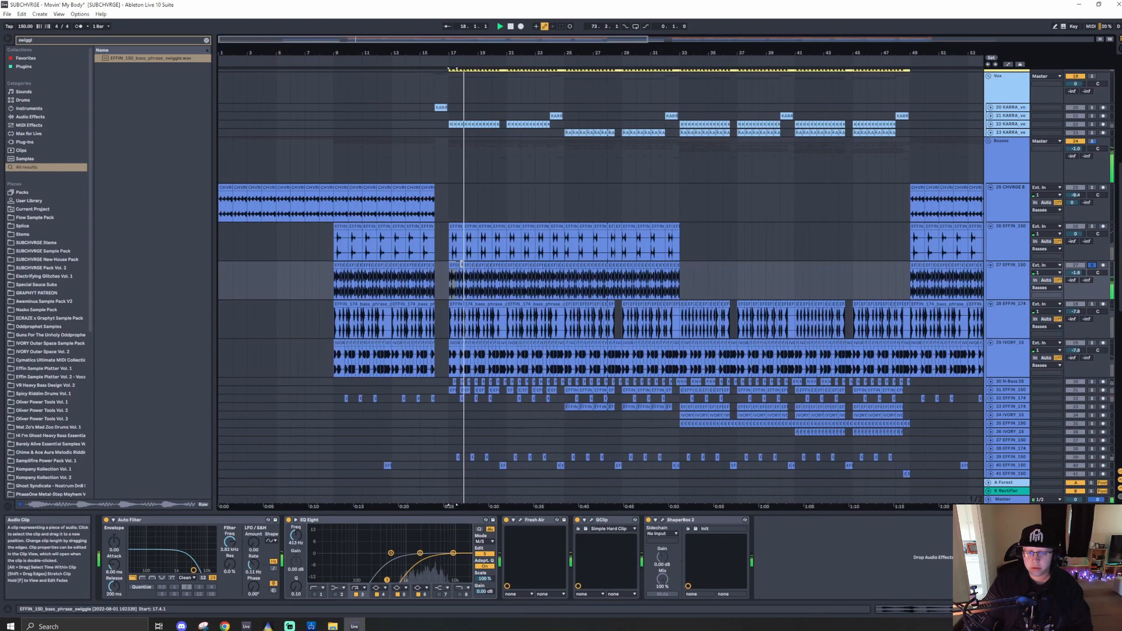
scroll(459, 271, up, 10)
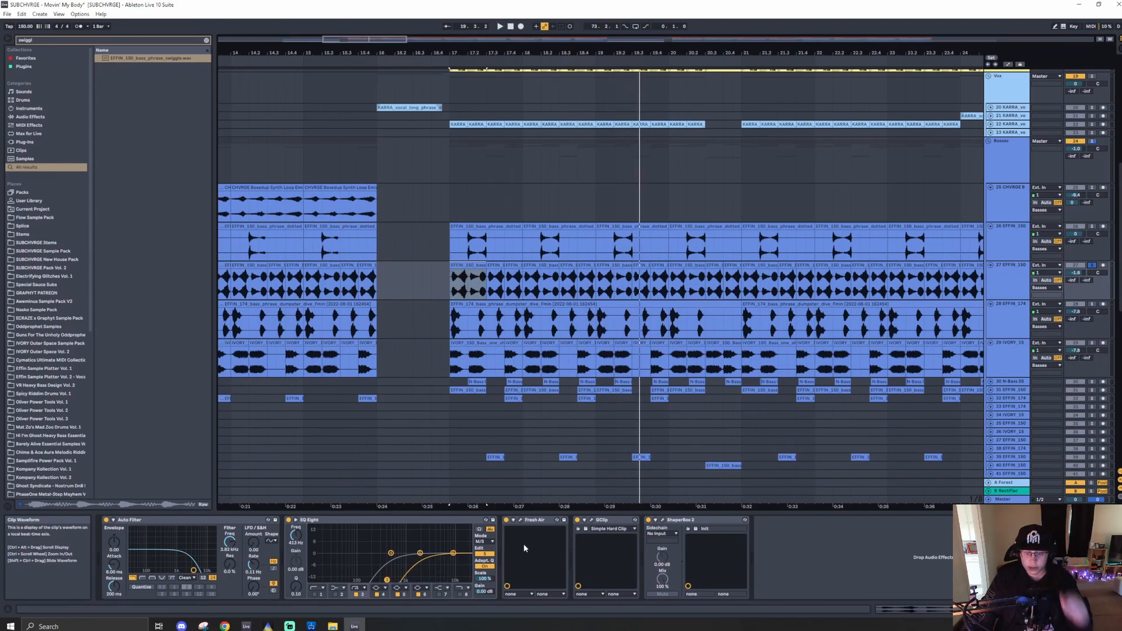
- Open and close the Fresh Air and GClip plugin windows on track 27 to show their settings
click(521, 520)
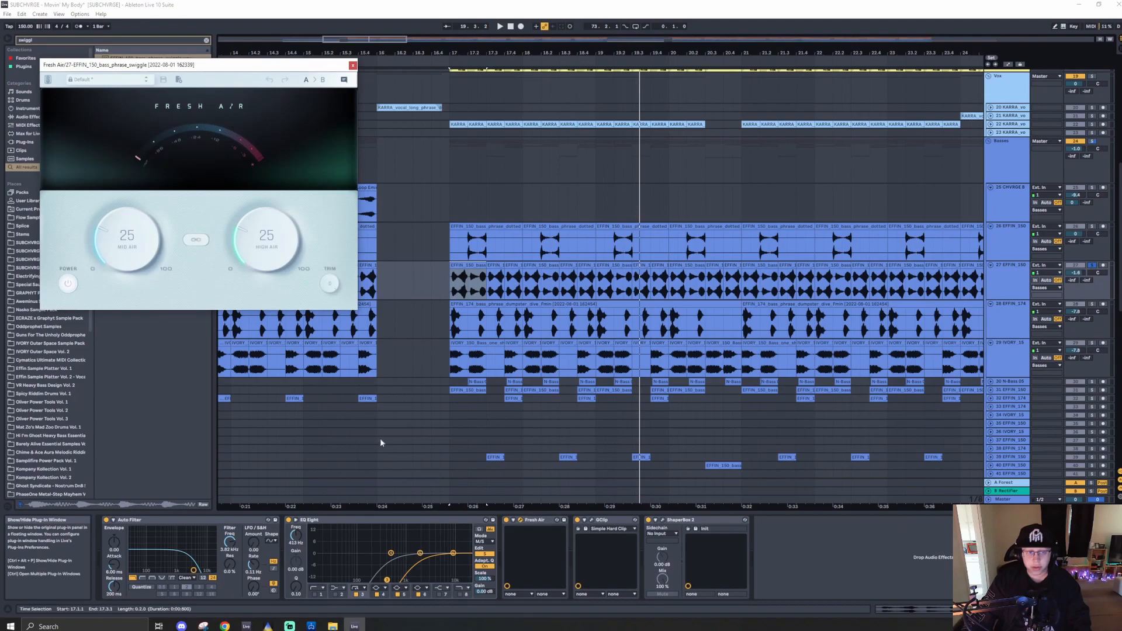
click(353, 66)
click(592, 519)
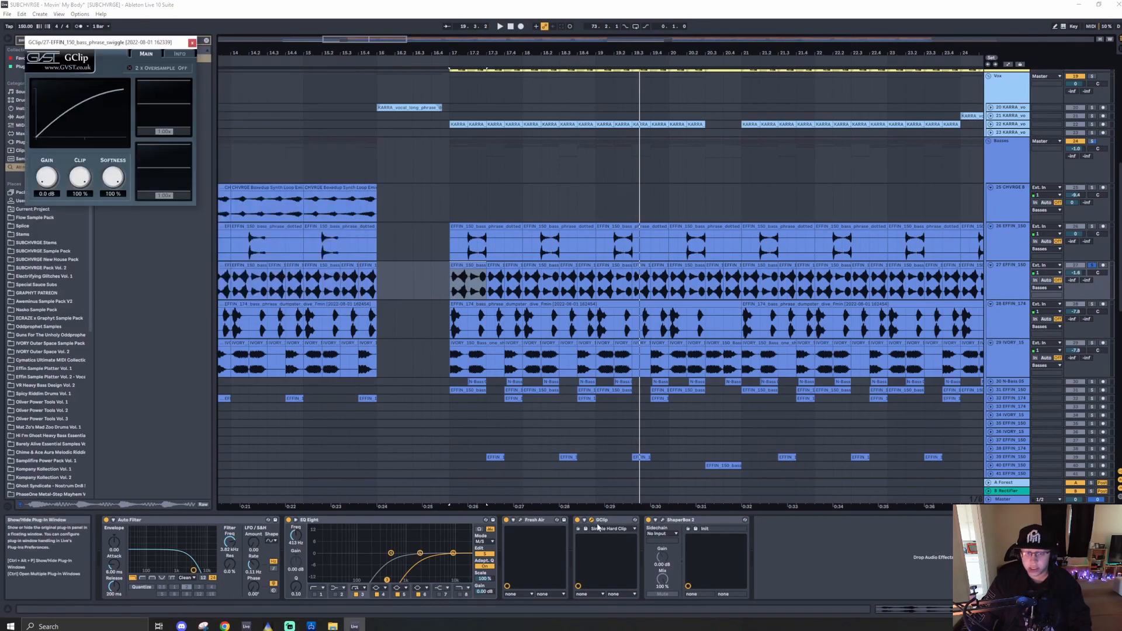
click(192, 43)
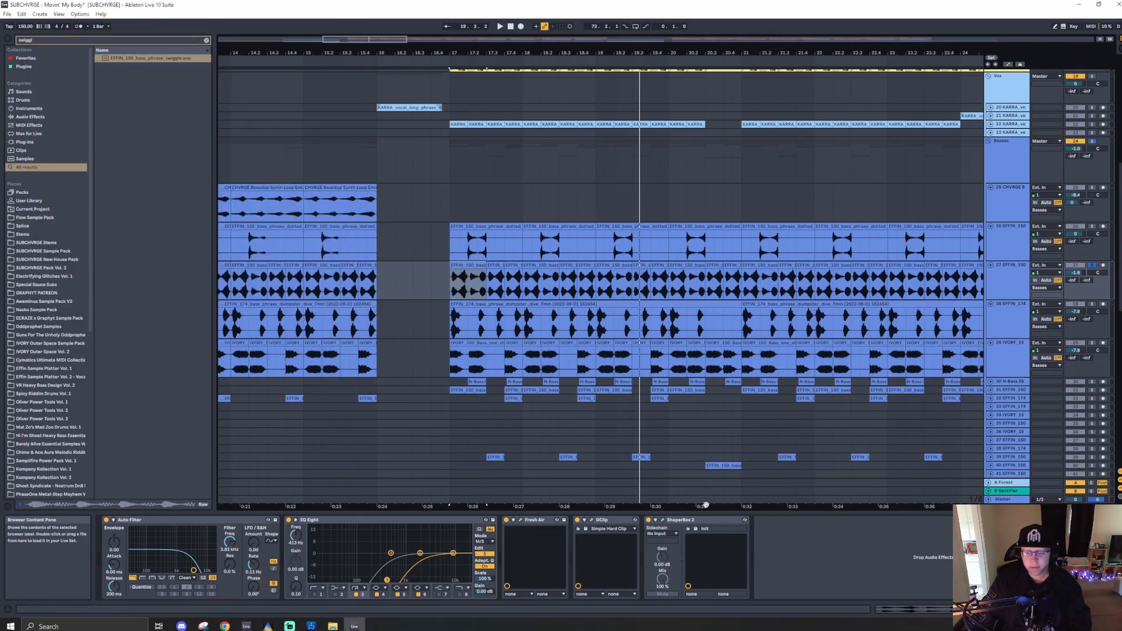
- Open ShaperBox 3 on track 27, audition it bypassed and re-enabled during playback, then close its window
click(676, 521)
click(663, 520)
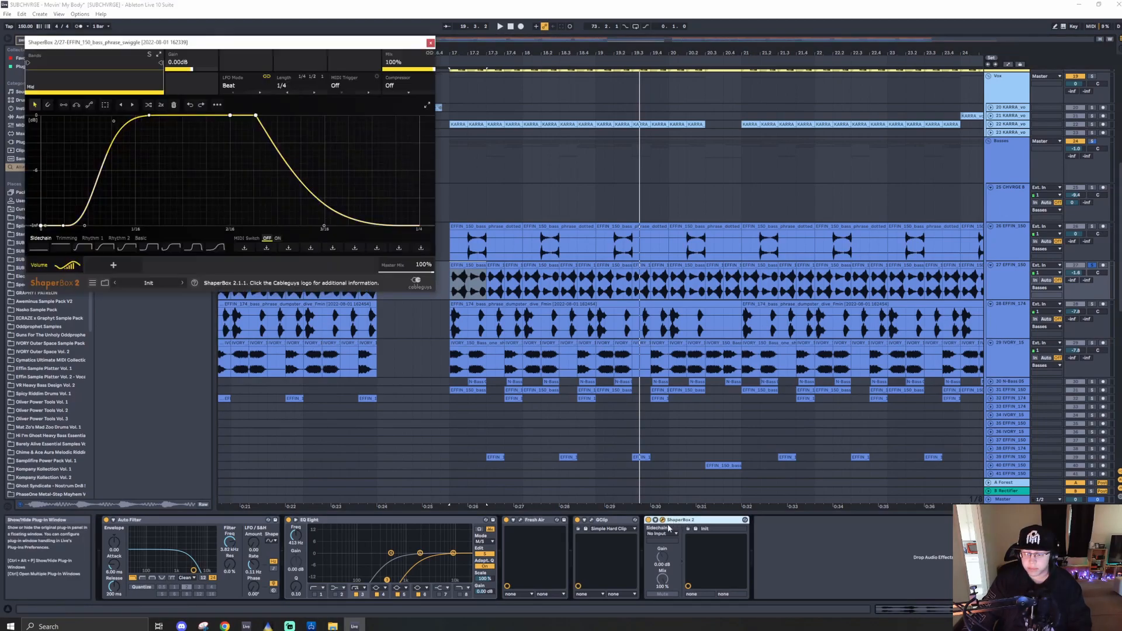
key(space)
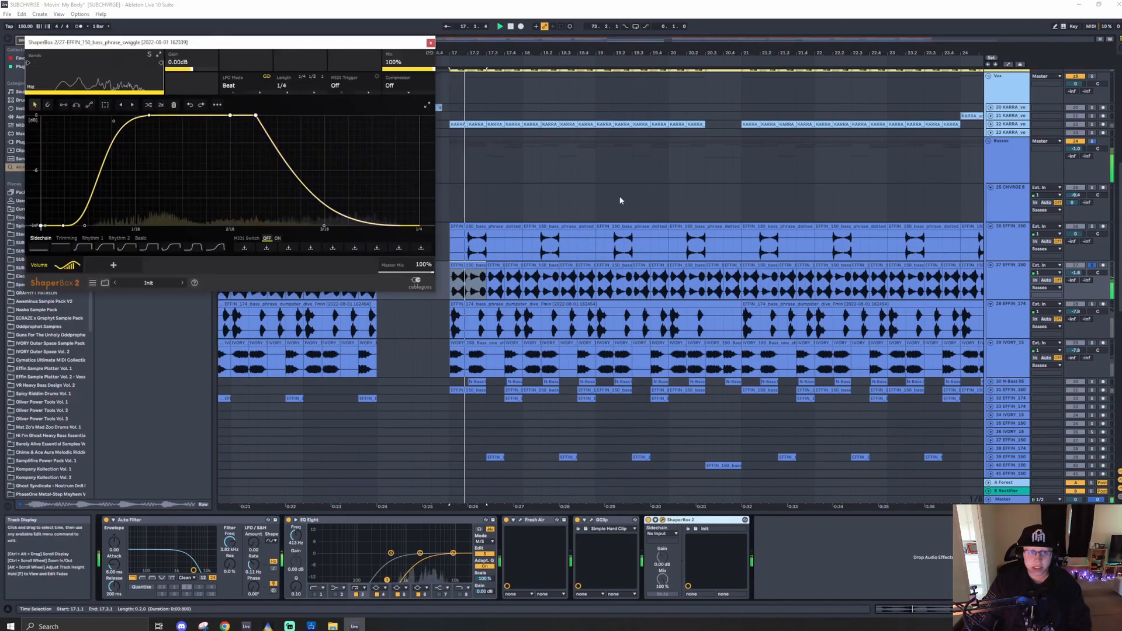
click(649, 520)
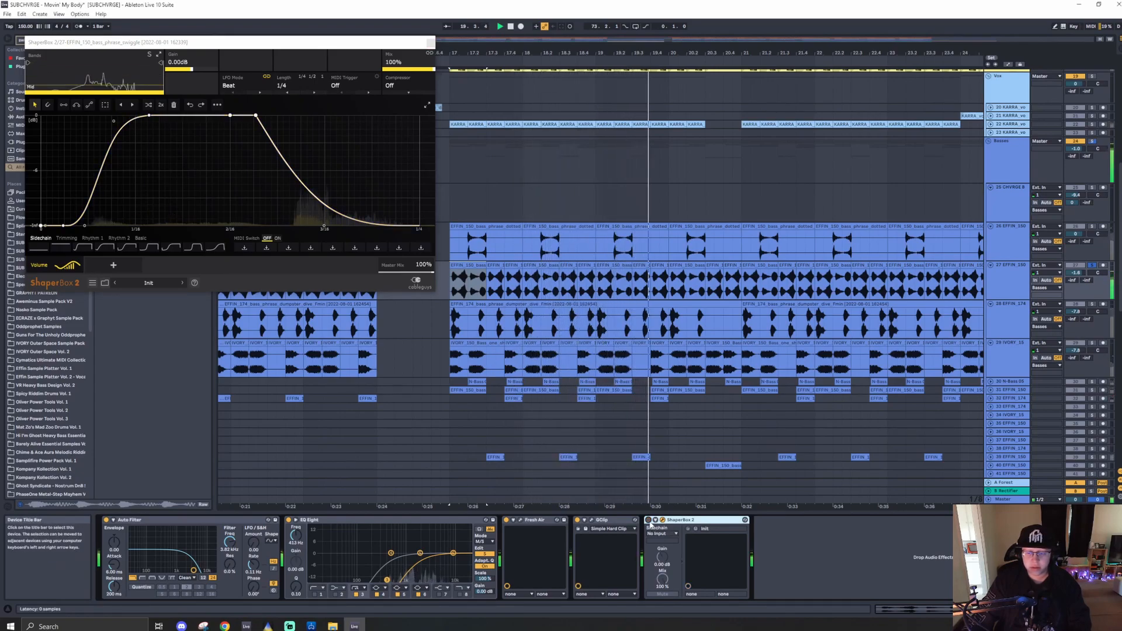
click(649, 520)
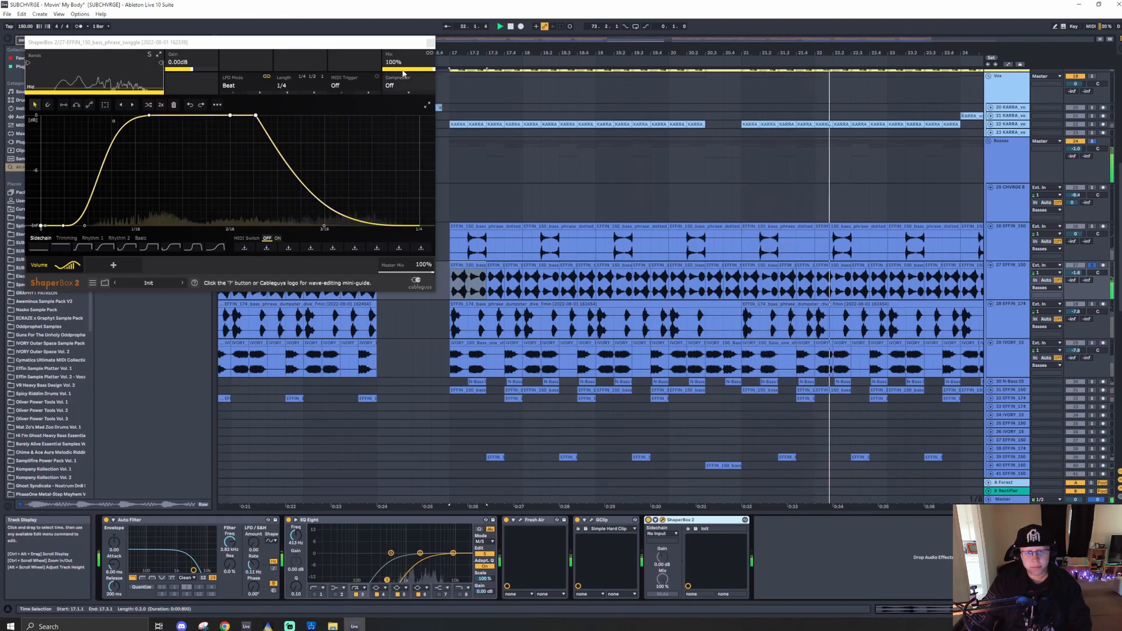
click(430, 43)
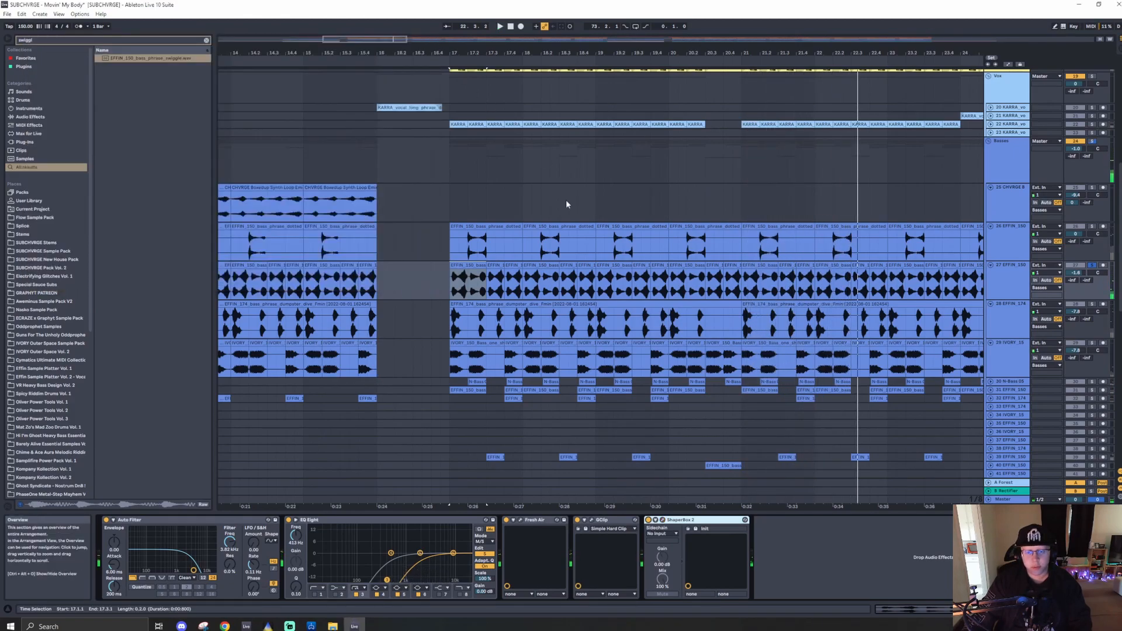
- Solo the 28 EFFIN_174 bass track and select its clip at bar 17
click(1092, 306)
click(465, 306)
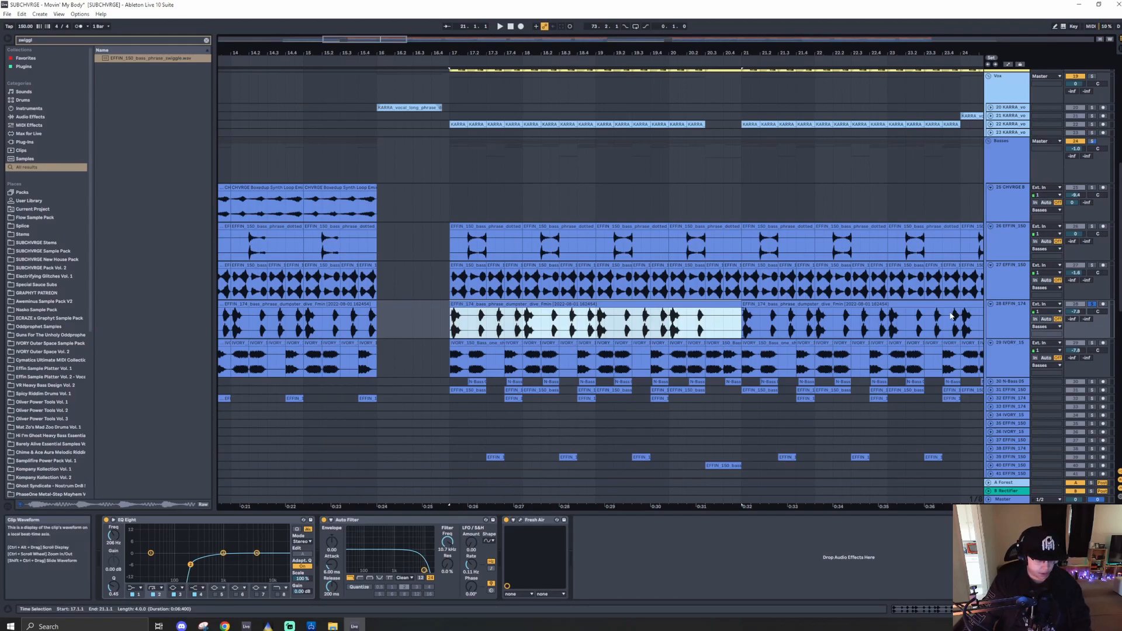
drag(508, 324, 551, 328)
key(ctrl+z)
scroll(459, 326, up, 5)
drag(460, 325, 574, 320)
key(ctrl+z)
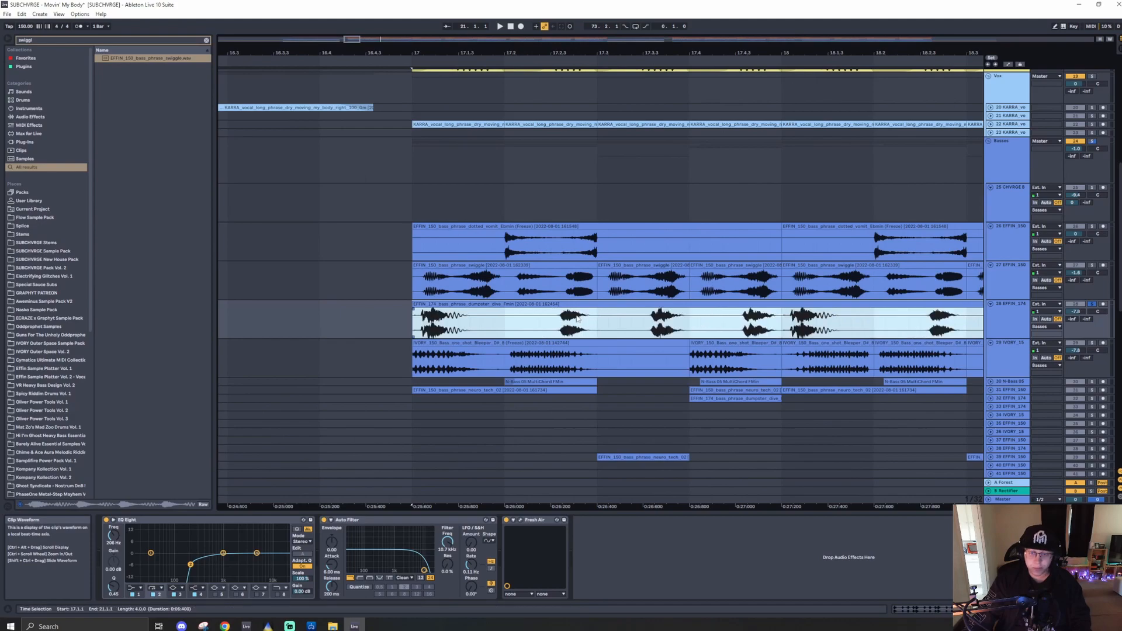
scroll(465, 307, down, 5)
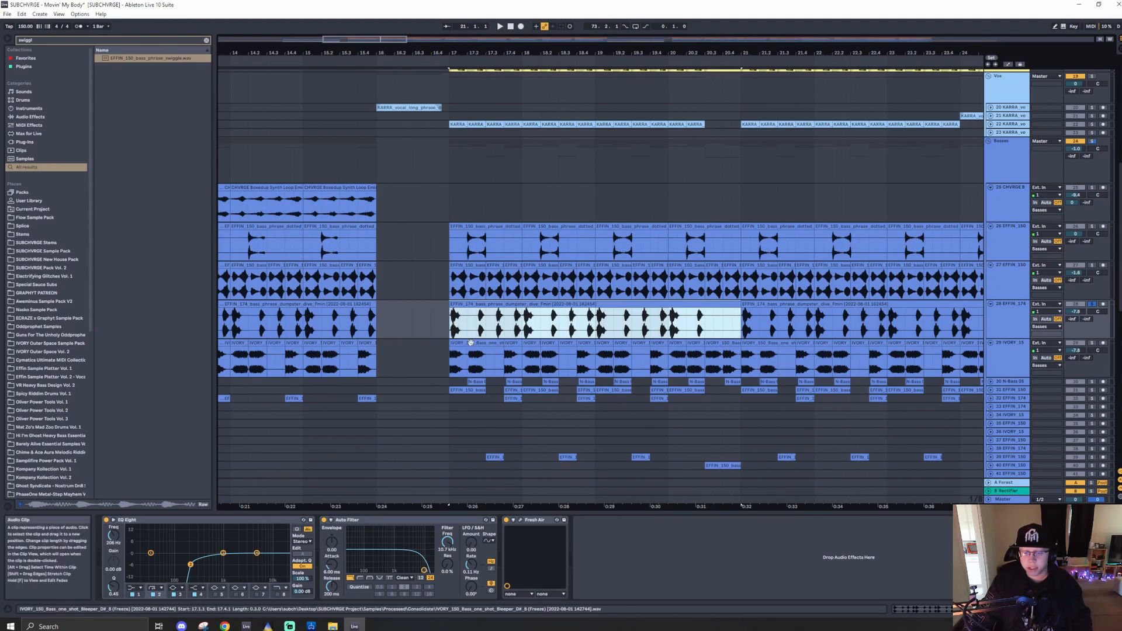
- Solo the 29 IVORY bass track and play it from bar 17 to audition it with its devices
click(1114, 344)
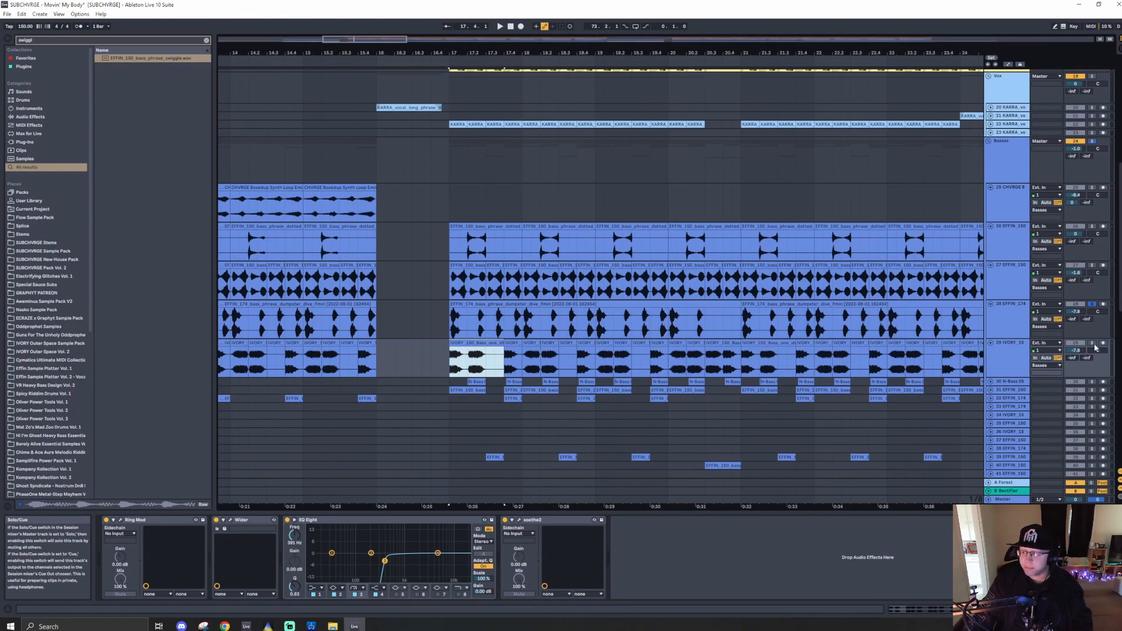
click(1093, 345)
key(space)
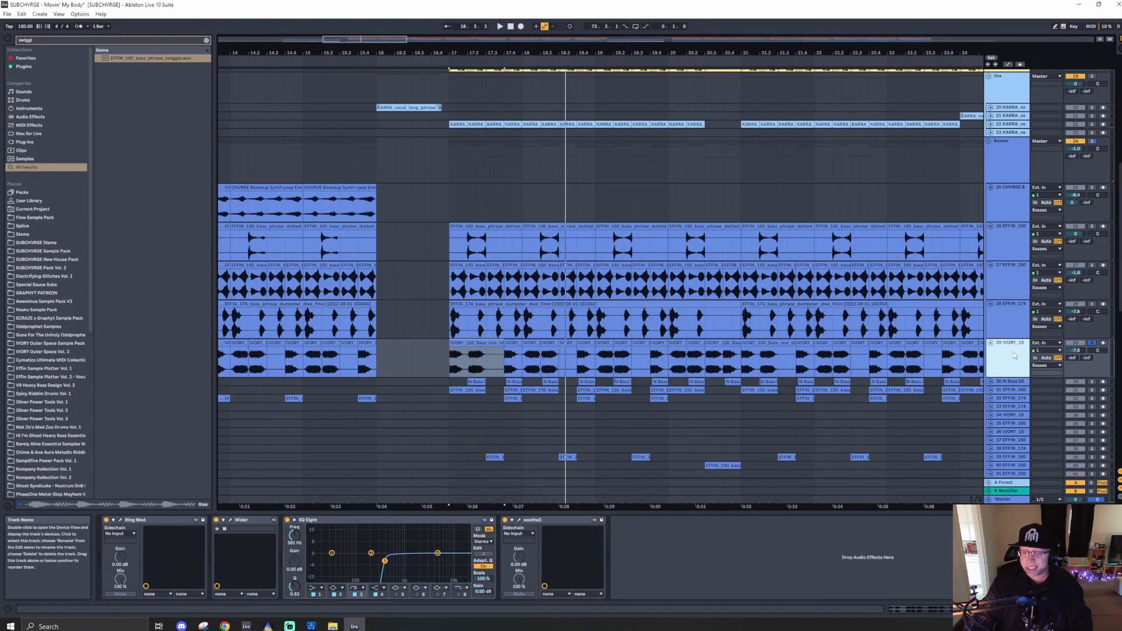
click(1091, 344)
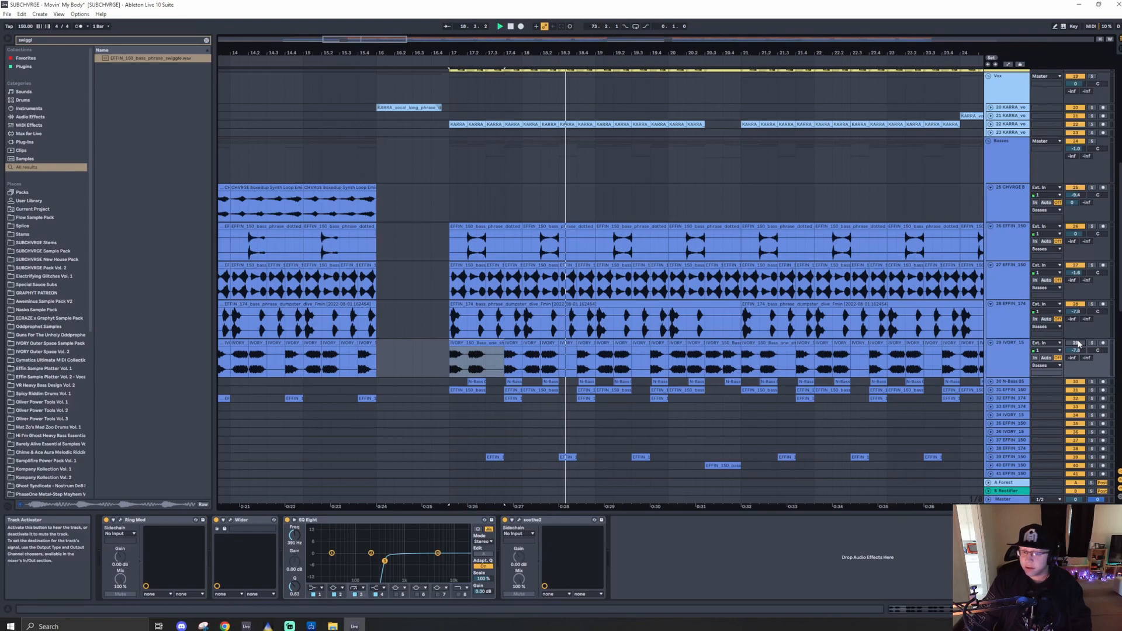
key(space)
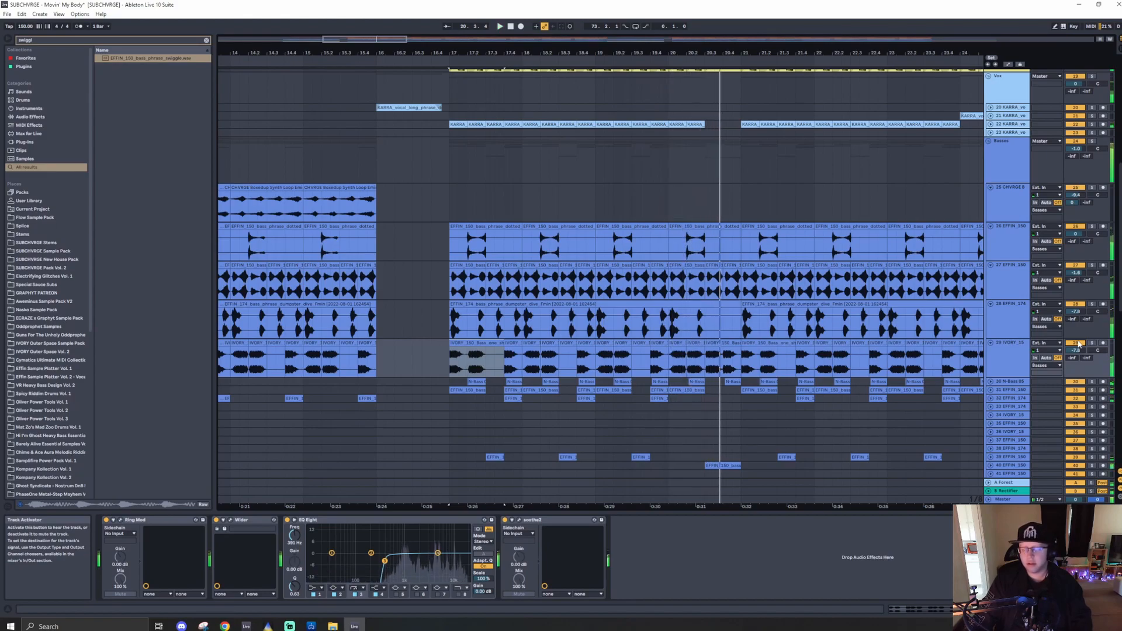
key(space)
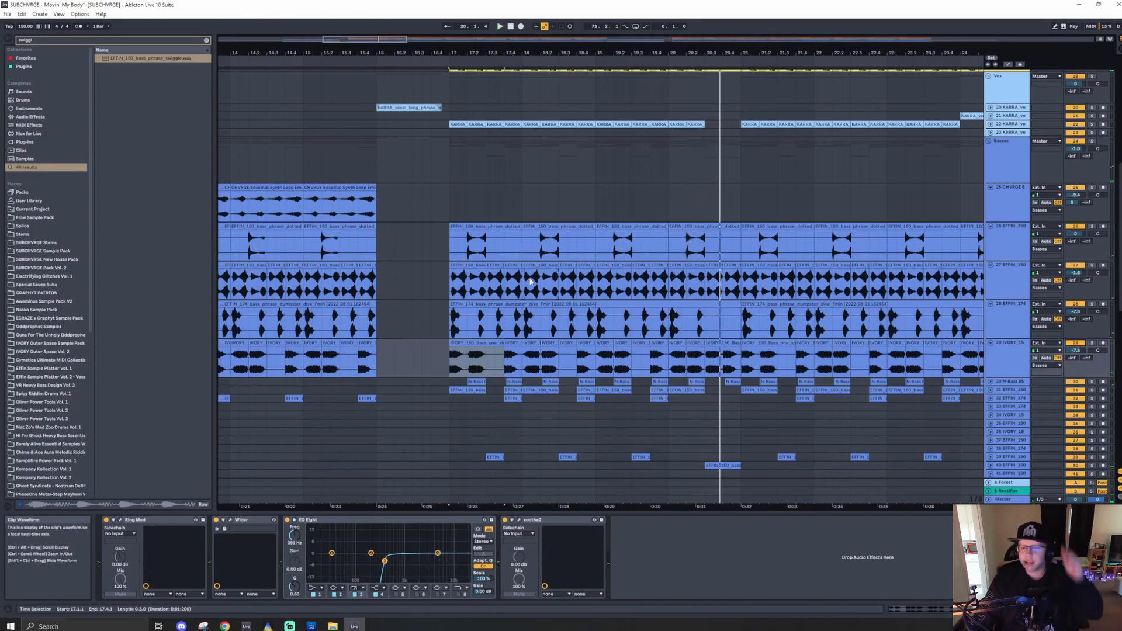
- Unfold the 30 N-Bass 08 track and play its chord clips from bar 17
click(991, 384)
scroll(424, 401, down, 1)
click(453, 364)
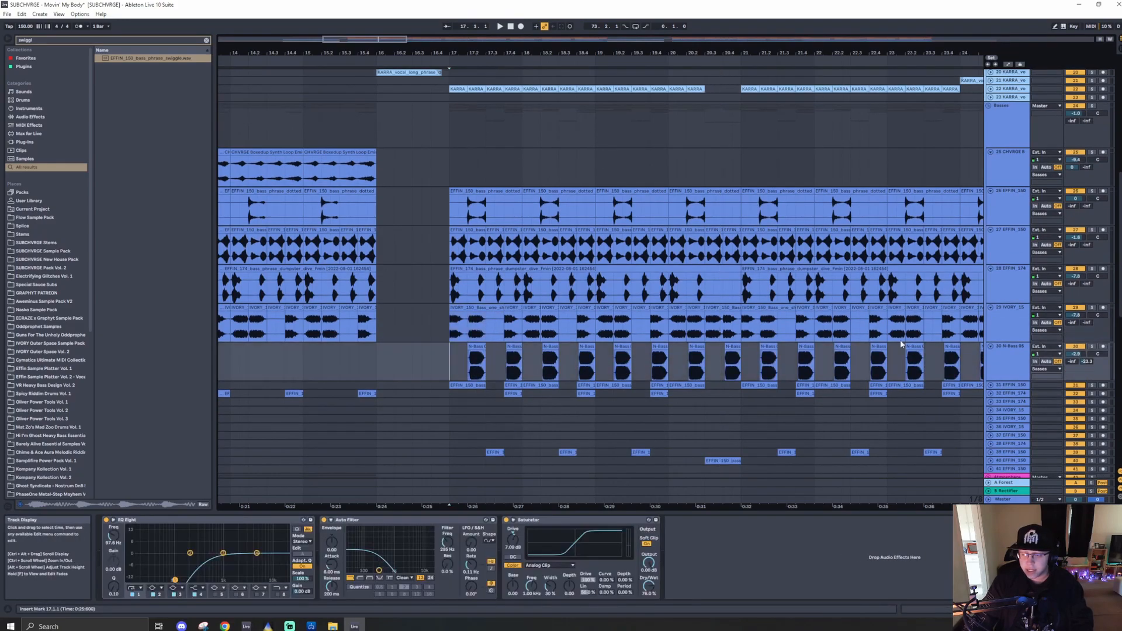
click(473, 354)
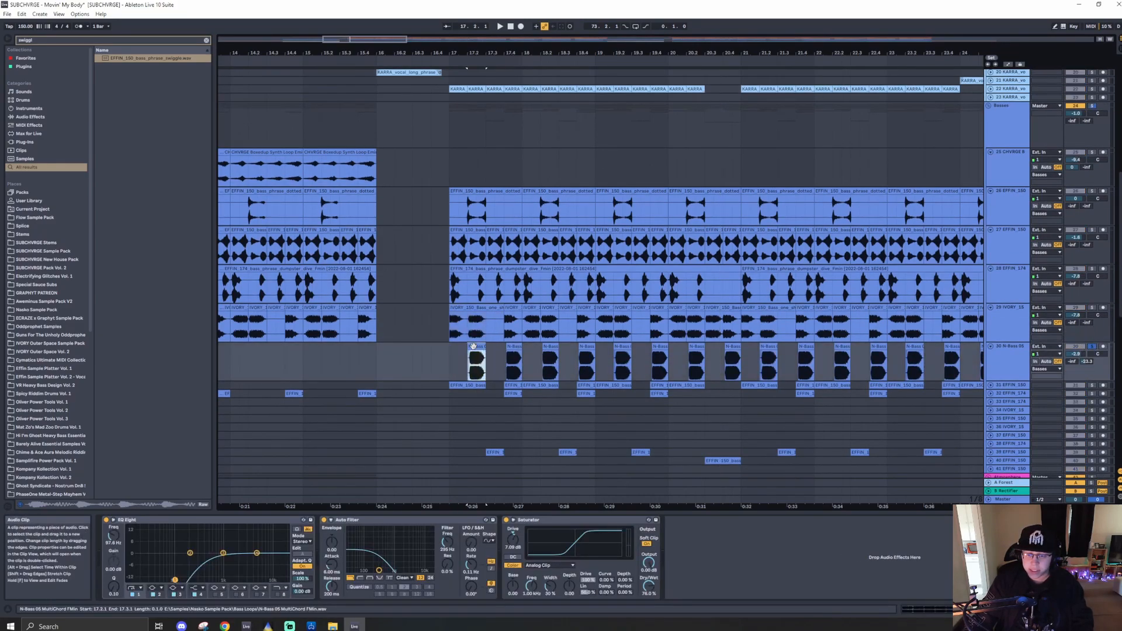
key(space)
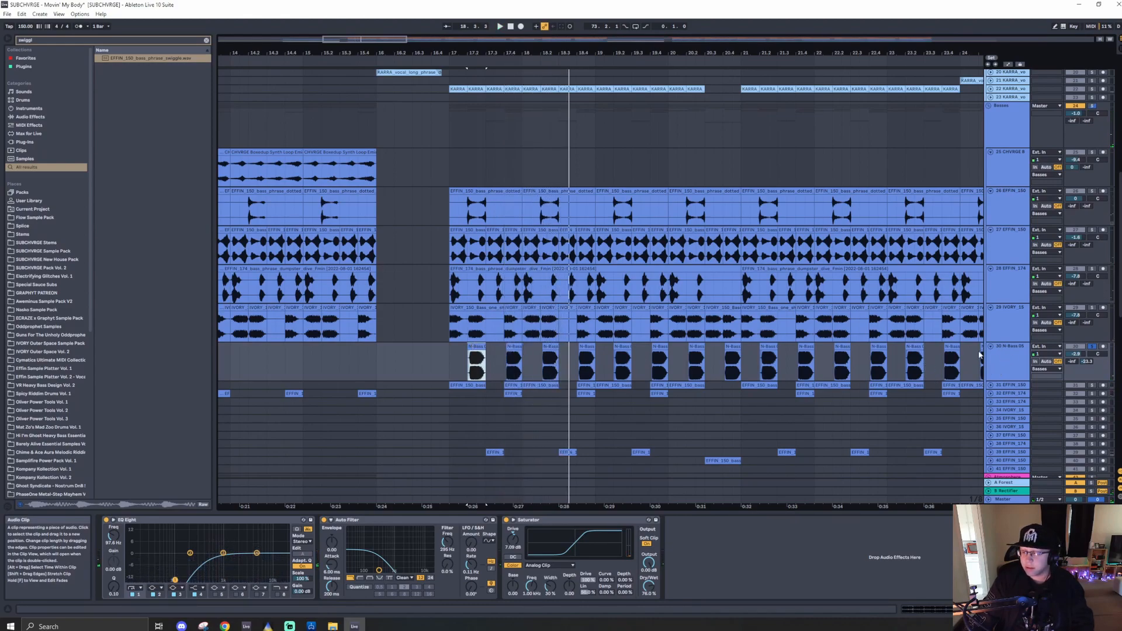
click(1011, 358)
click(477, 347)
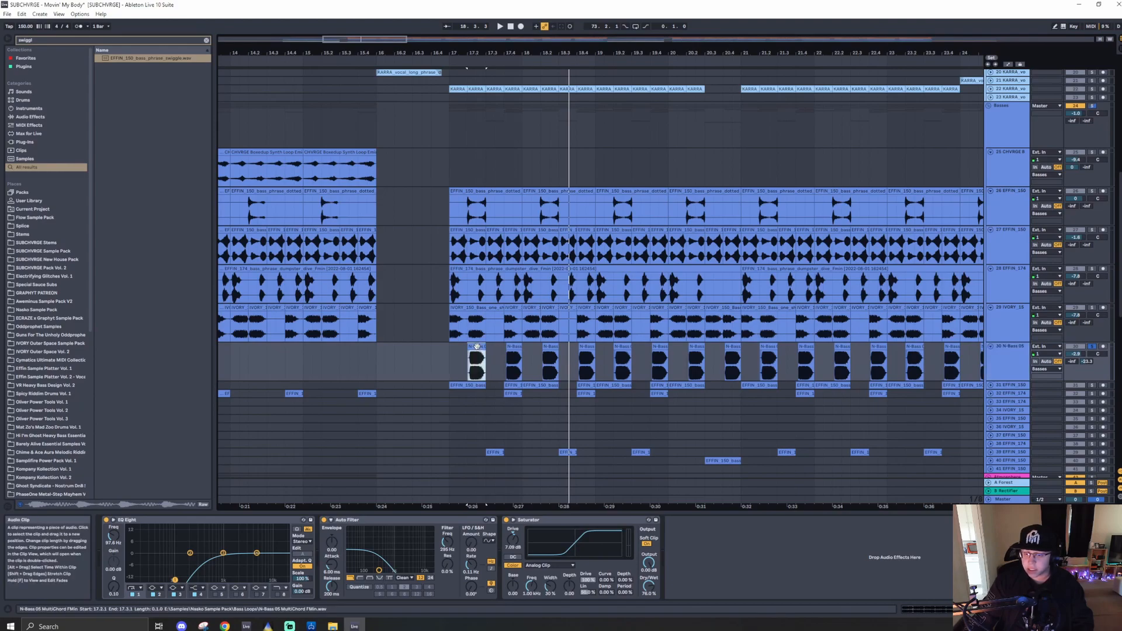
key(space)
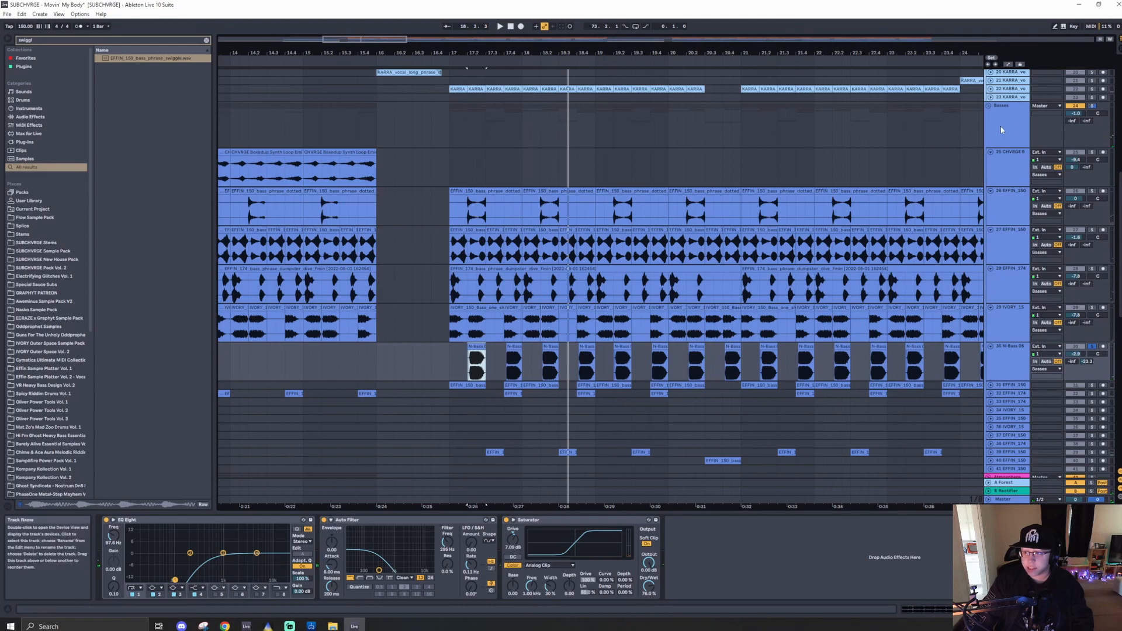
- Show the Basses group's effect chain, then solo the 31 EFFIN_180 track and play it from bar 17
click(609, 129)
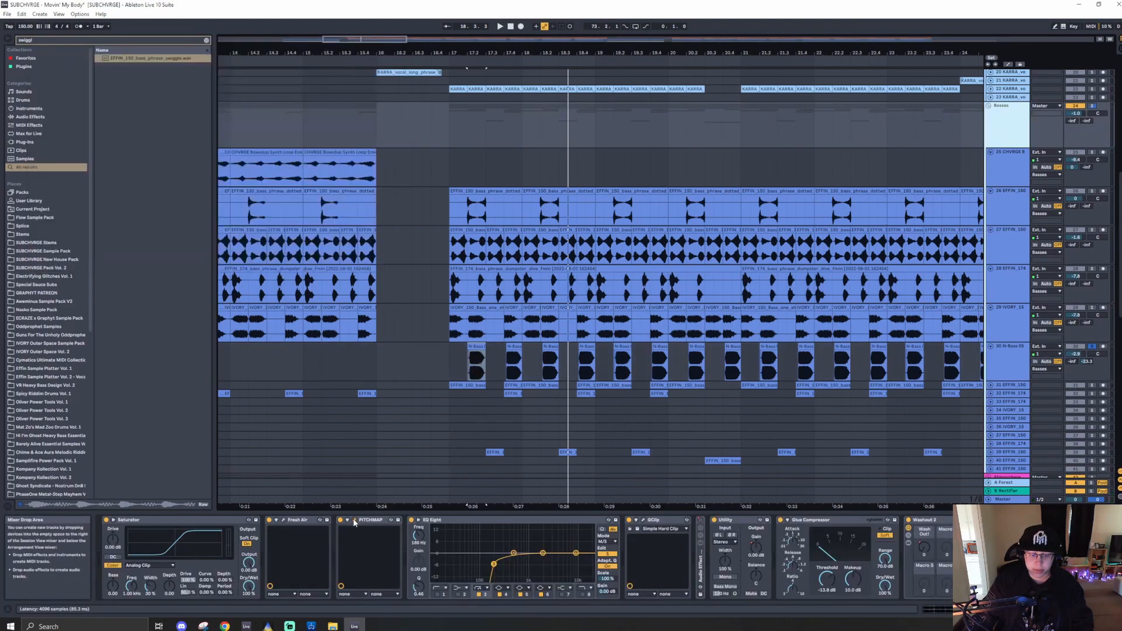
scroll(660, 353, down, 3)
scroll(659, 354, down, 1)
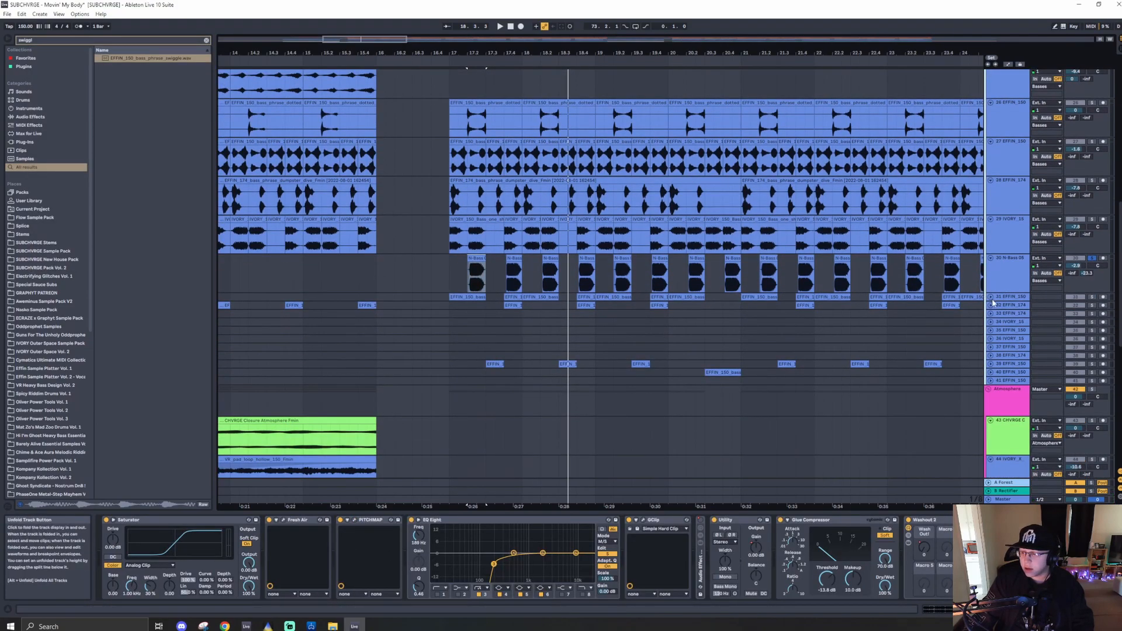
click(1097, 299)
key(space)
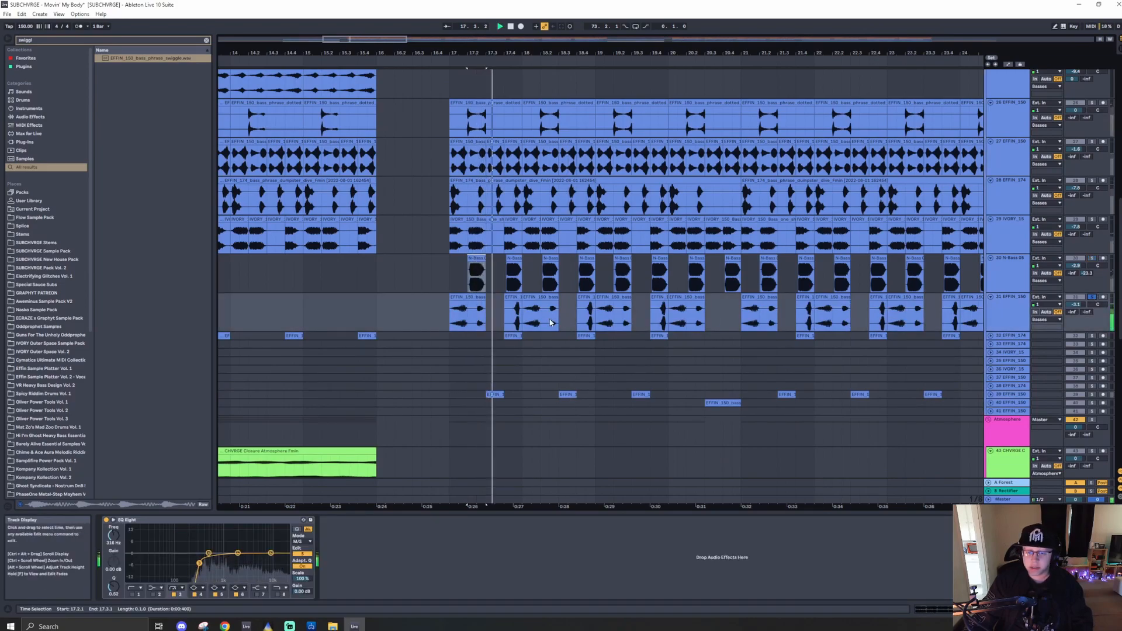
click(471, 296)
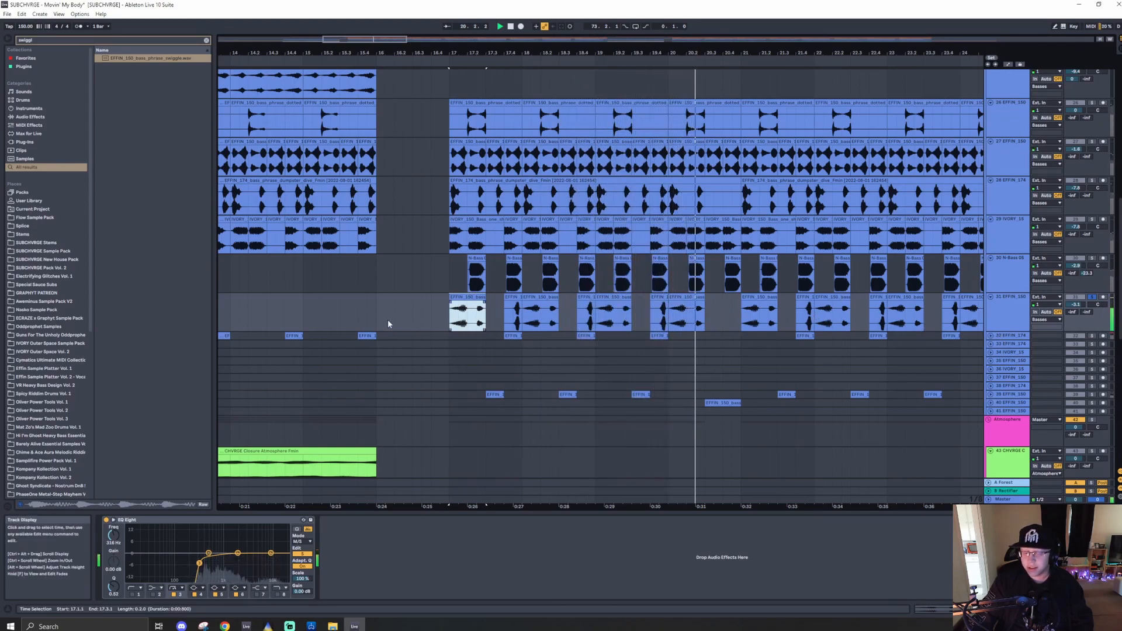
click(1003, 314)
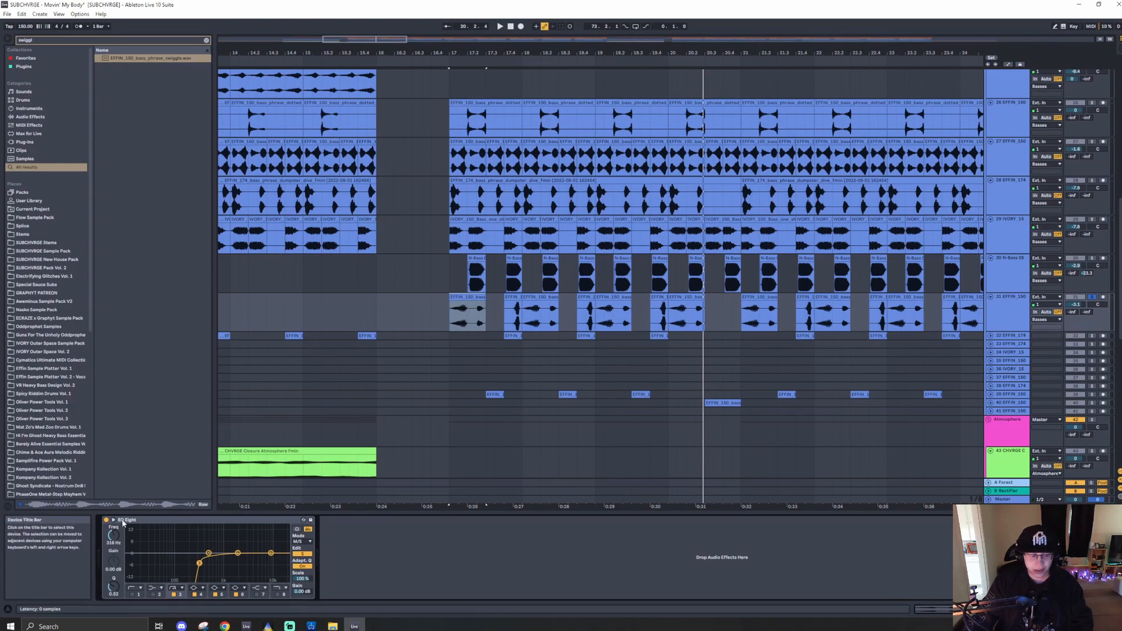
key(space)
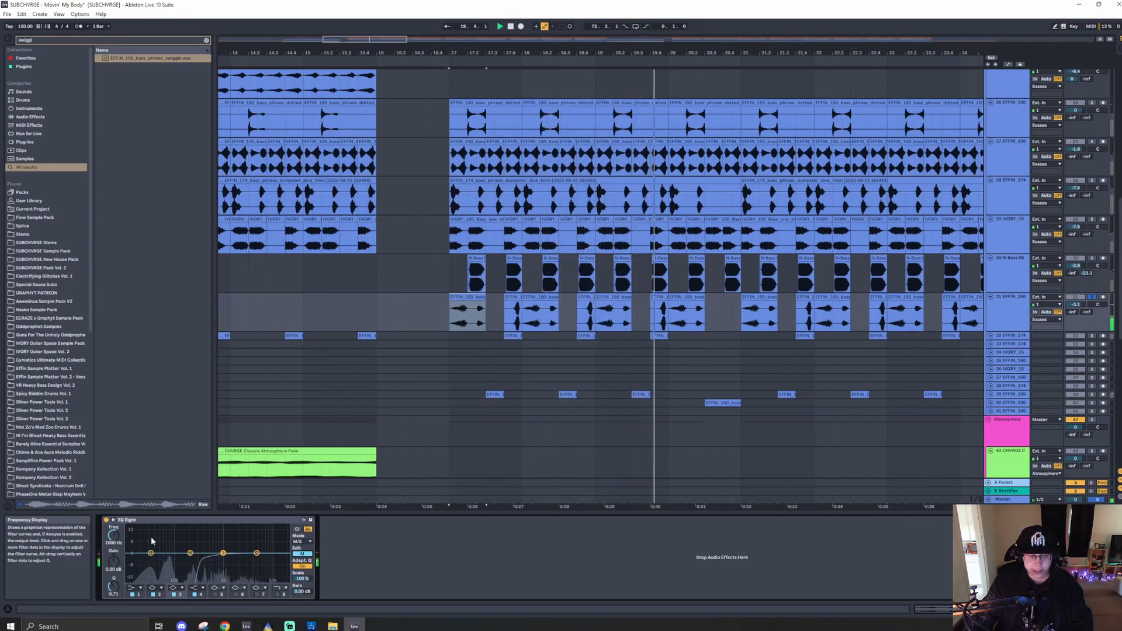
- Unfold and solo the 32 EFFIN_174 track and play it from bar 17 with its Frequency Shifter
click(991, 336)
click(505, 354)
key(space)
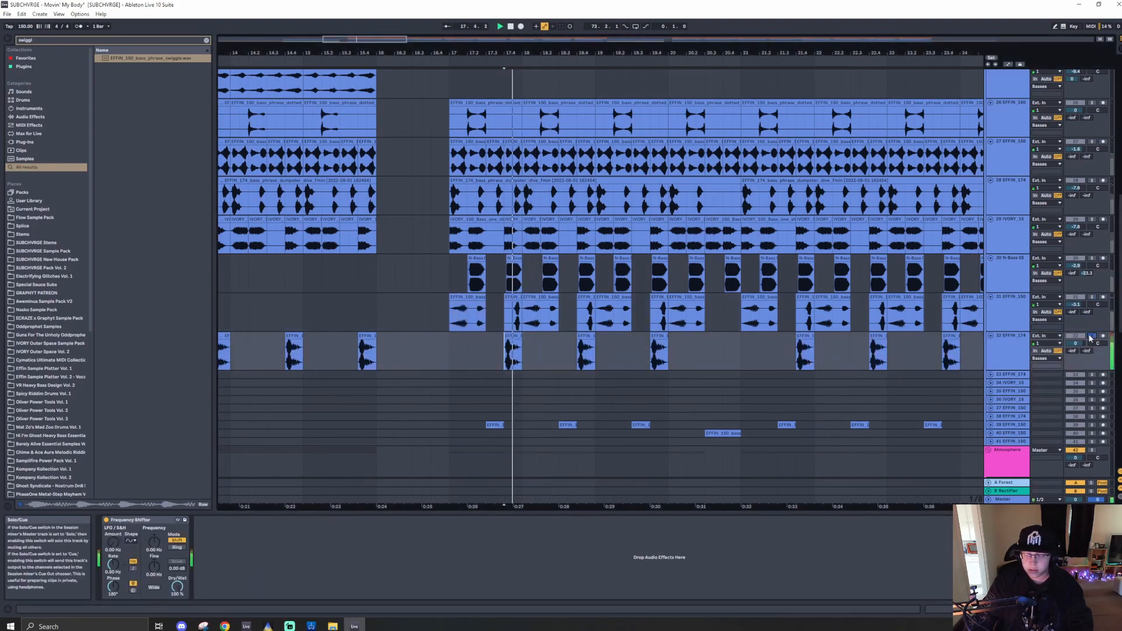
click(1090, 336)
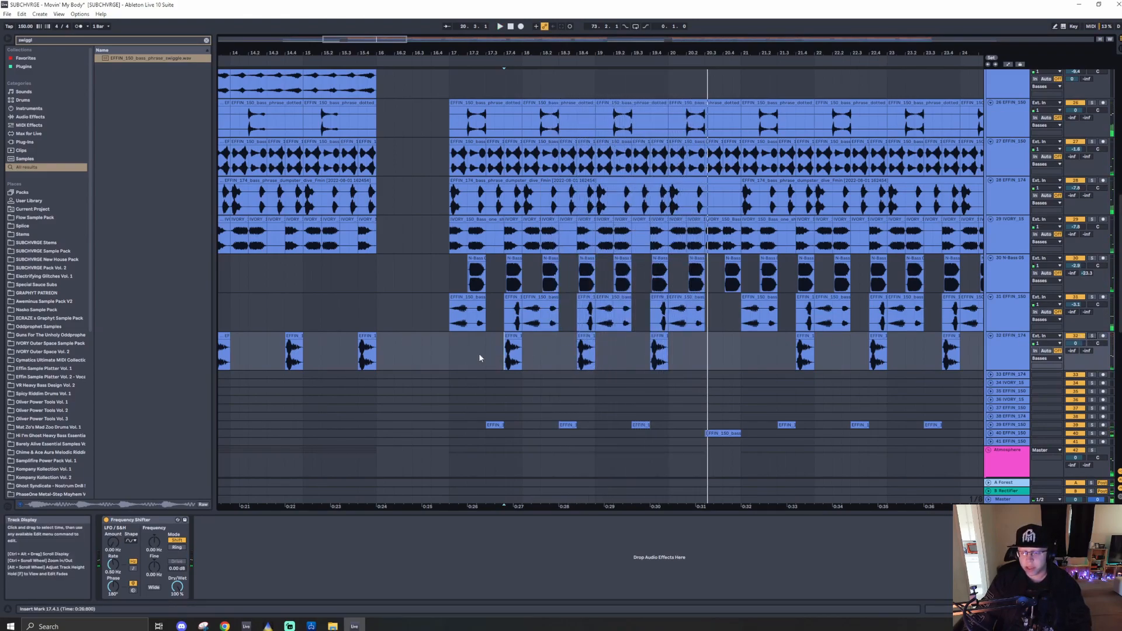
click(452, 355)
key(space)
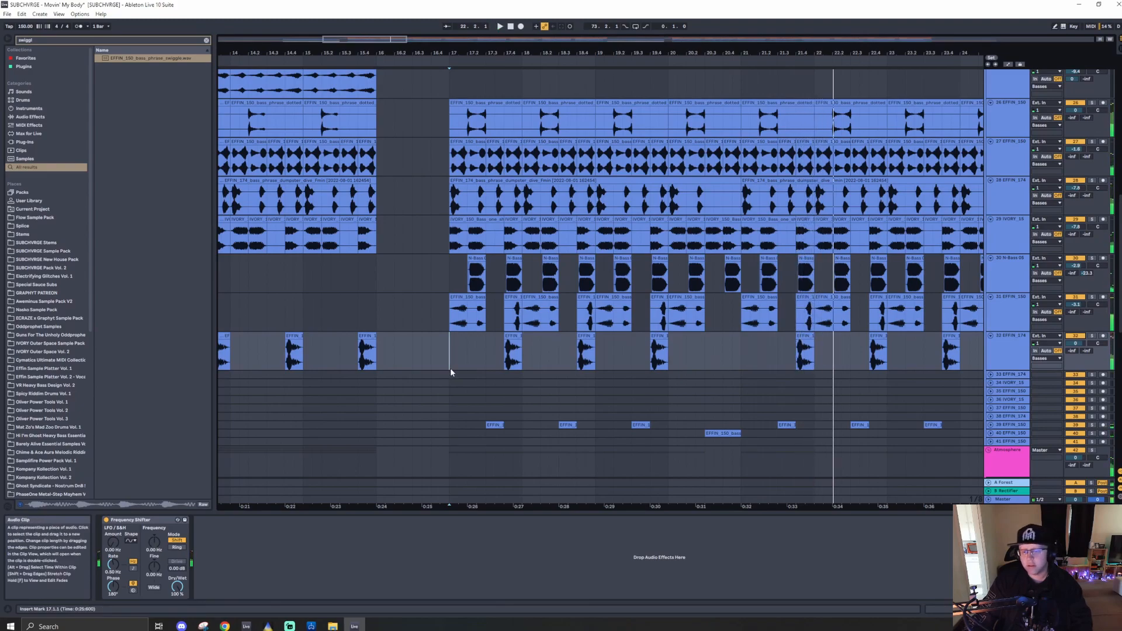
- Unfold and solo the 39 EFFIN_180 track and play its clips from bar 17
scroll(444, 374, down, 3)
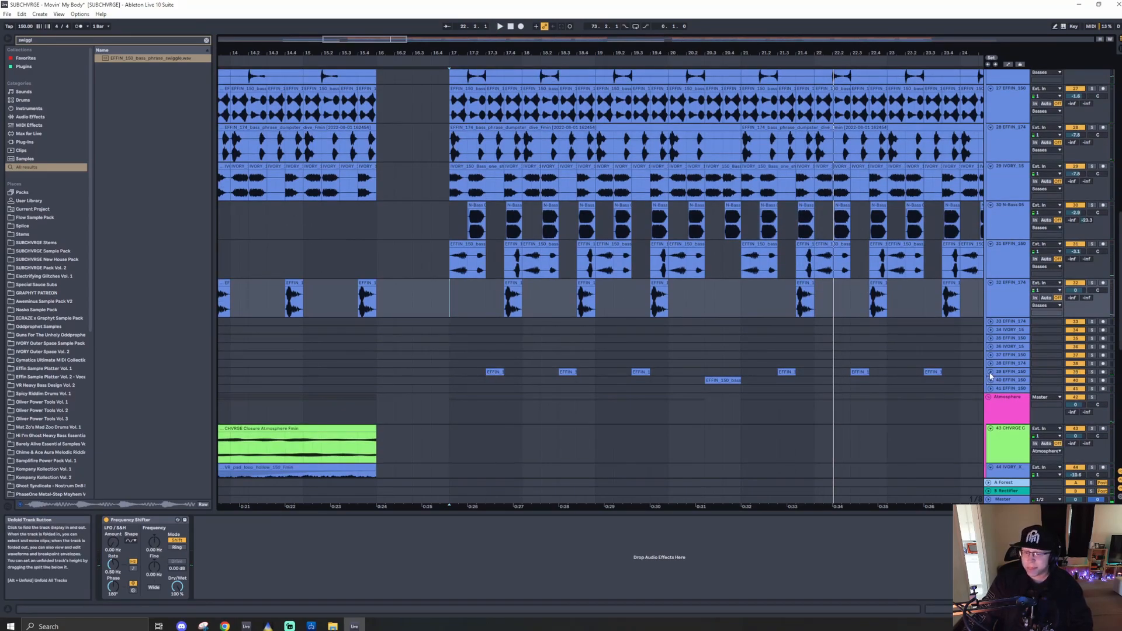
click(991, 372)
scroll(490, 380, down, 2)
click(490, 357)
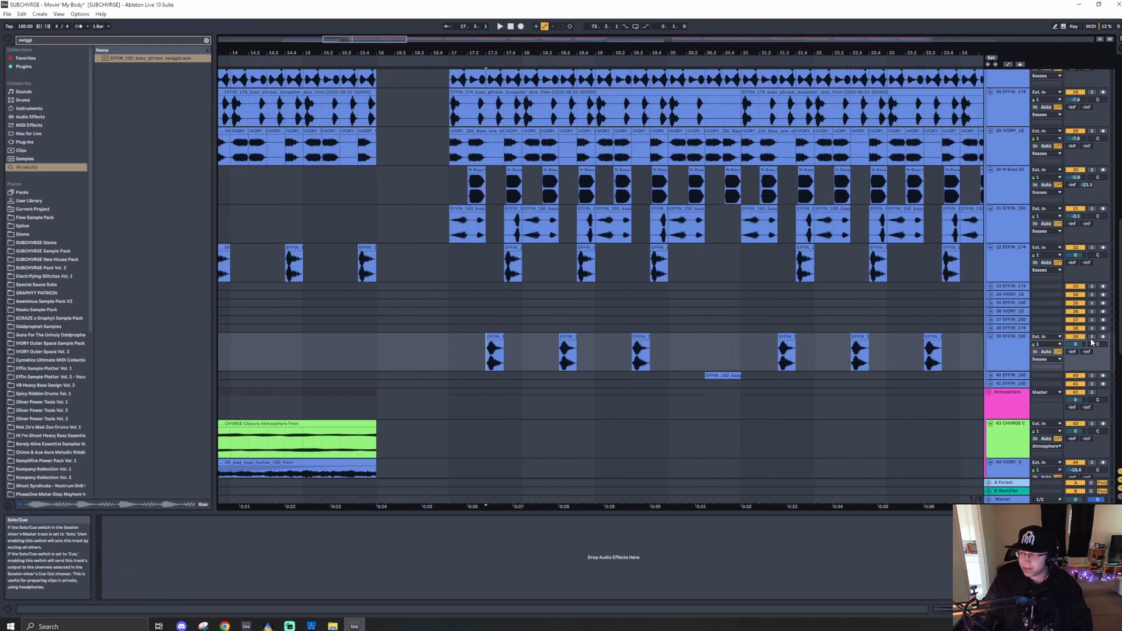
click(1093, 337)
key(space)
key(space)
key(space)
key(space)
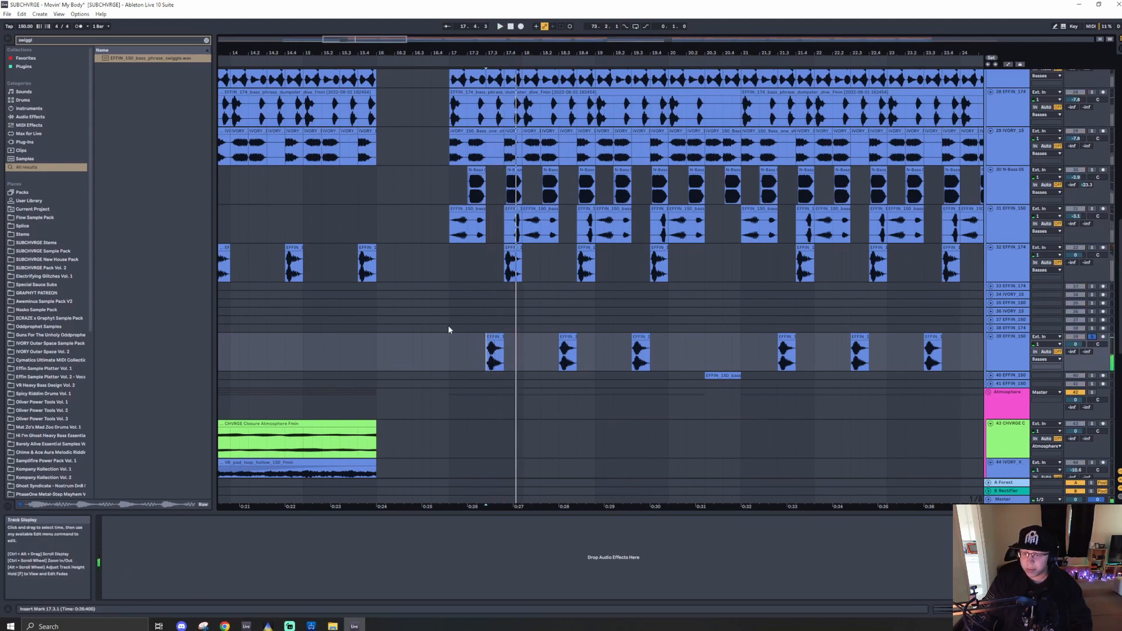
- Fold all the tracks inside the Basses group
scroll(495, 323, up, 5)
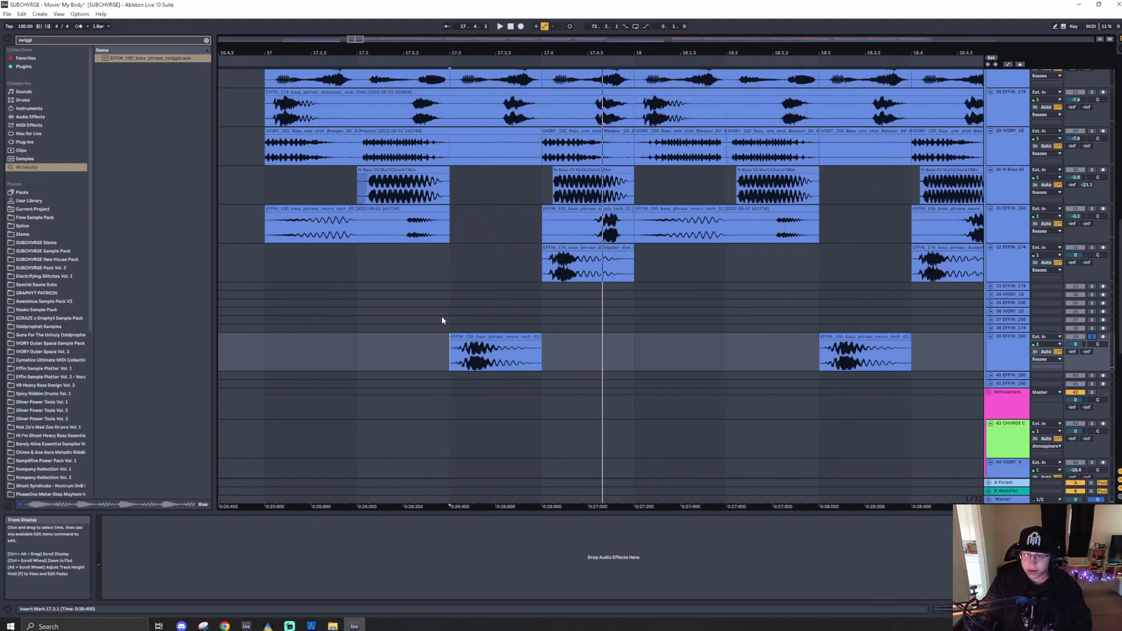
scroll(468, 342, down, 10)
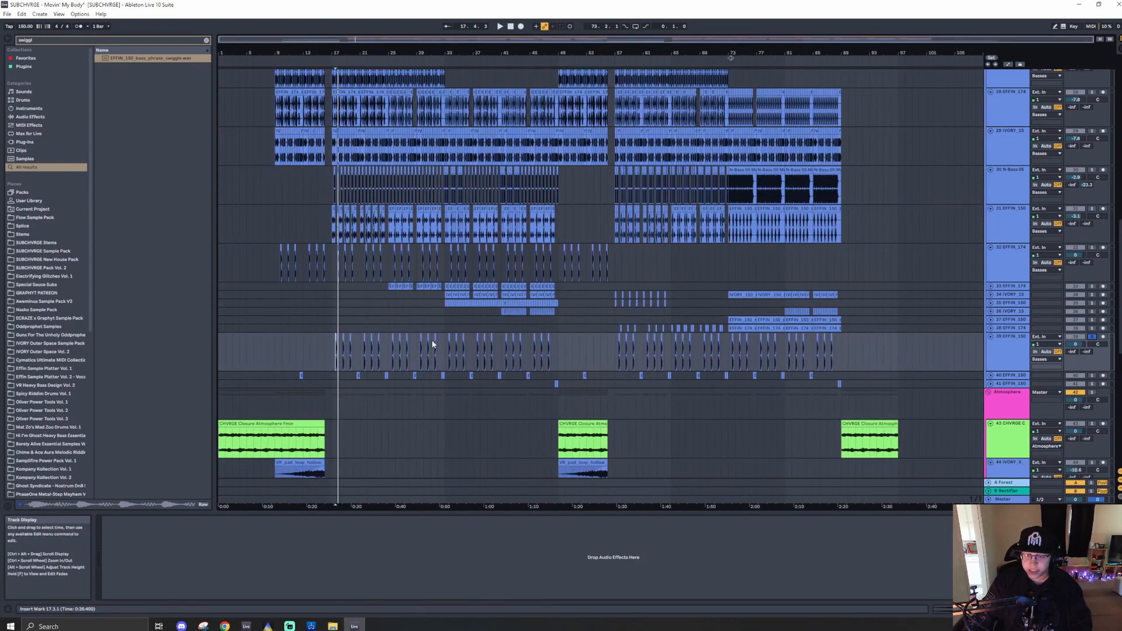
scroll(328, 335, up, 5)
scroll(328, 316, up, 5)
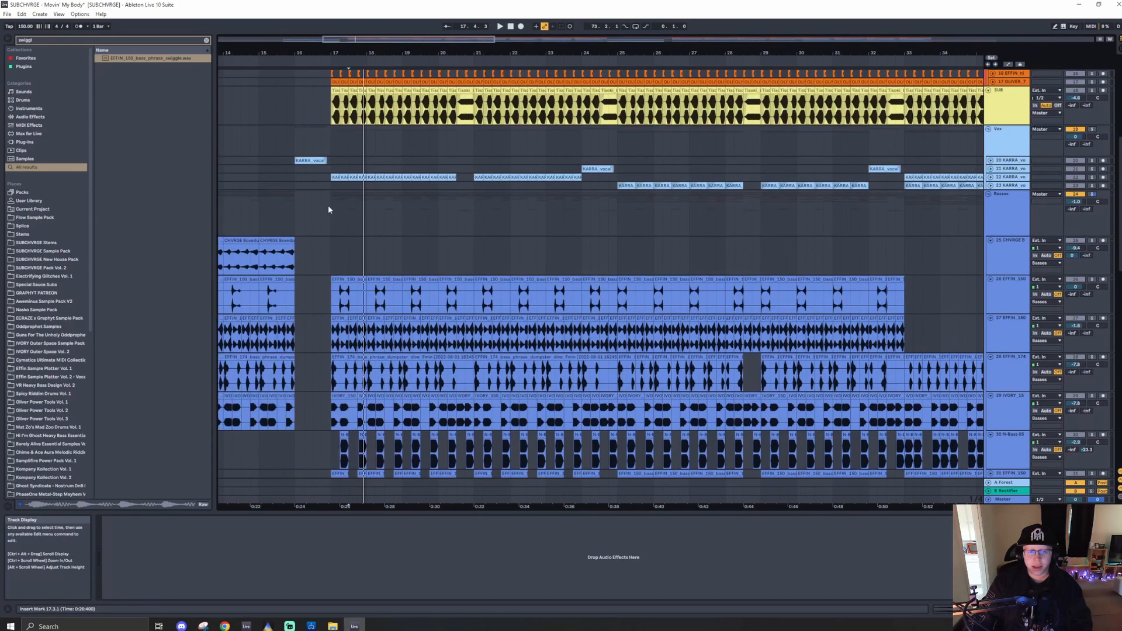
click(328, 206)
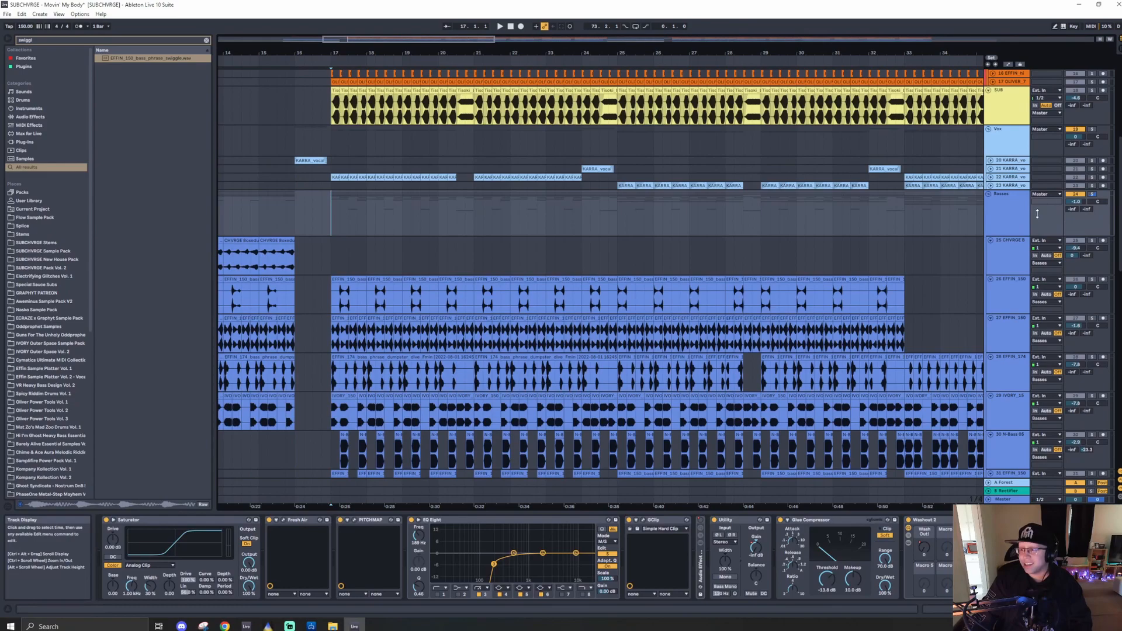
click(1001, 255)
key(ctrl+a)
click(991, 240)
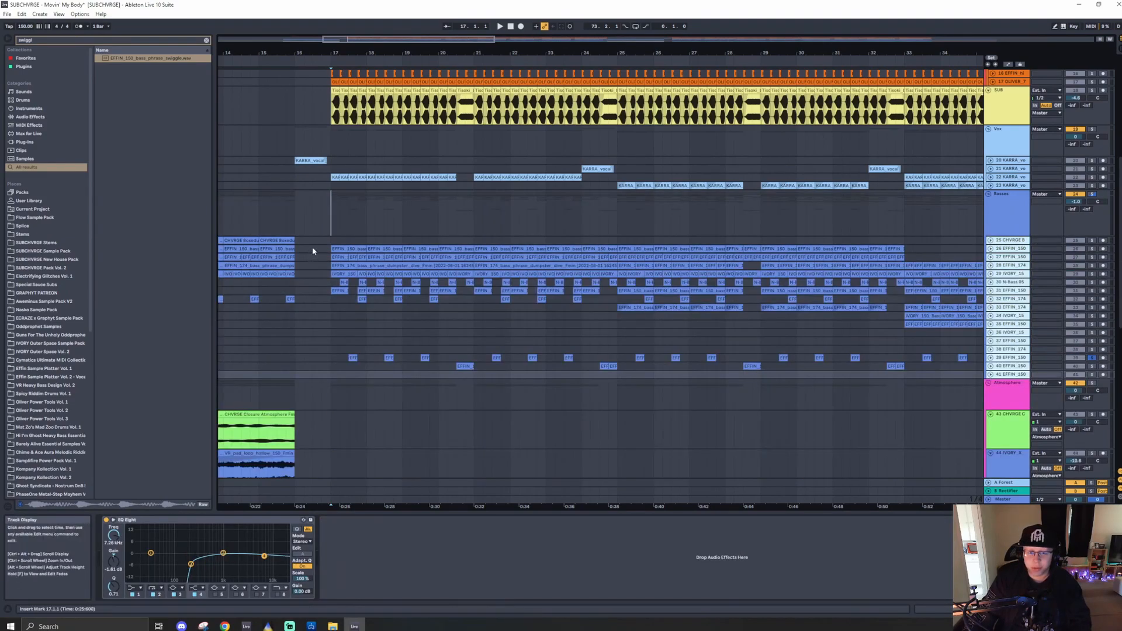
- Unfold the 26 EFFIN_180 track to inspect its clip at bar 17, then fold it again
click(330, 216)
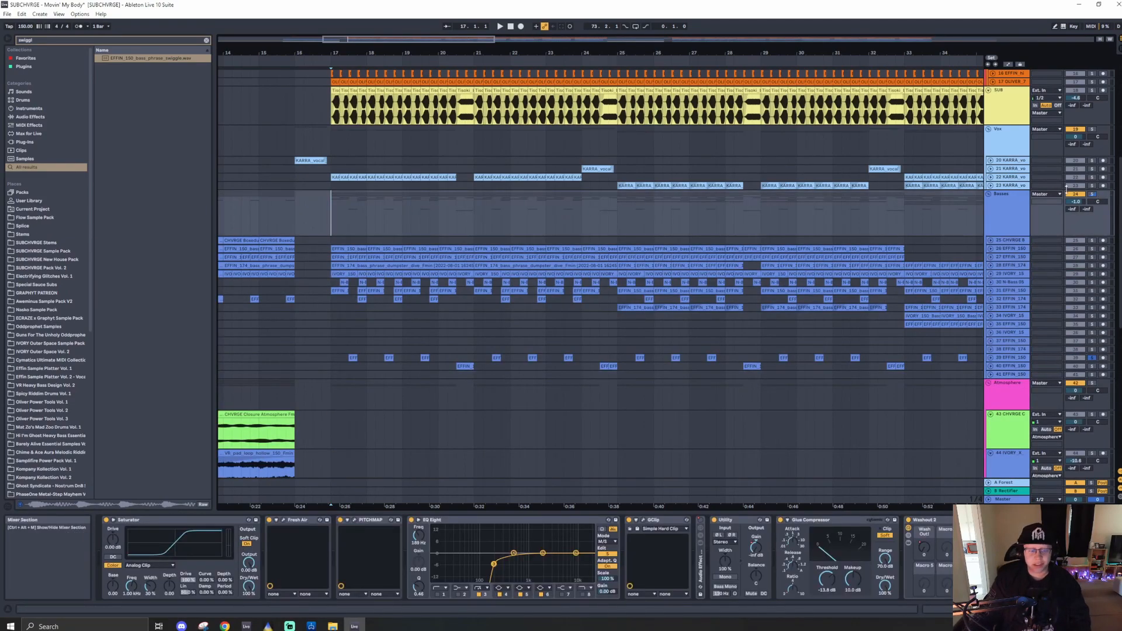
click(991, 250)
scroll(351, 271, up, 5)
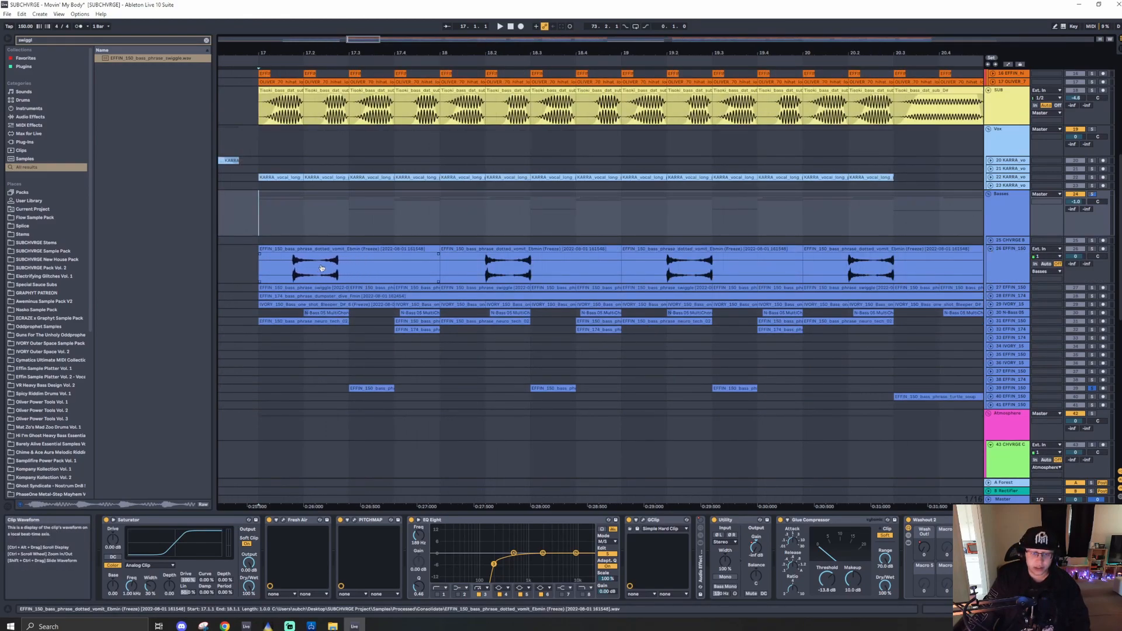
click(345, 269)
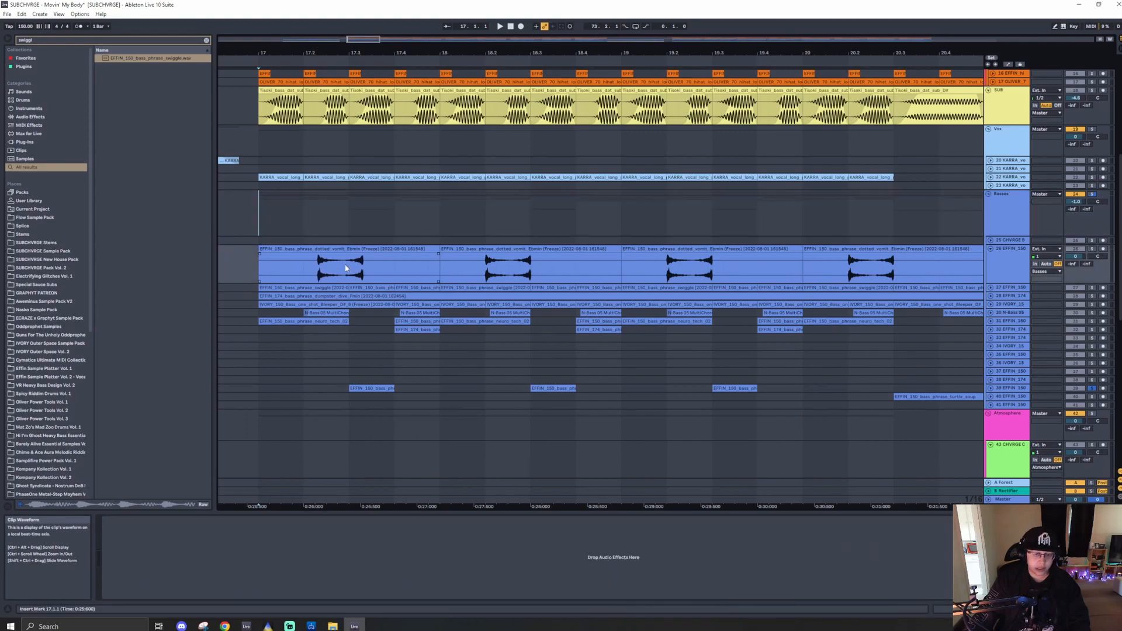
click(310, 250)
click(995, 203)
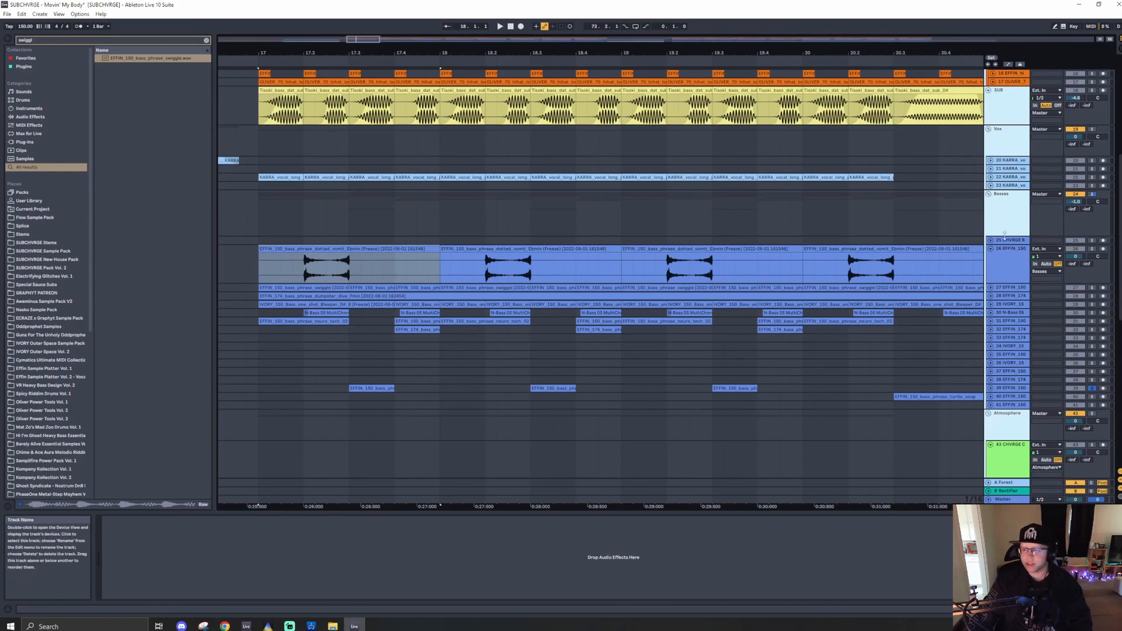
click(1006, 250)
click(991, 249)
click(721, 217)
scroll(439, 232, down, 10)
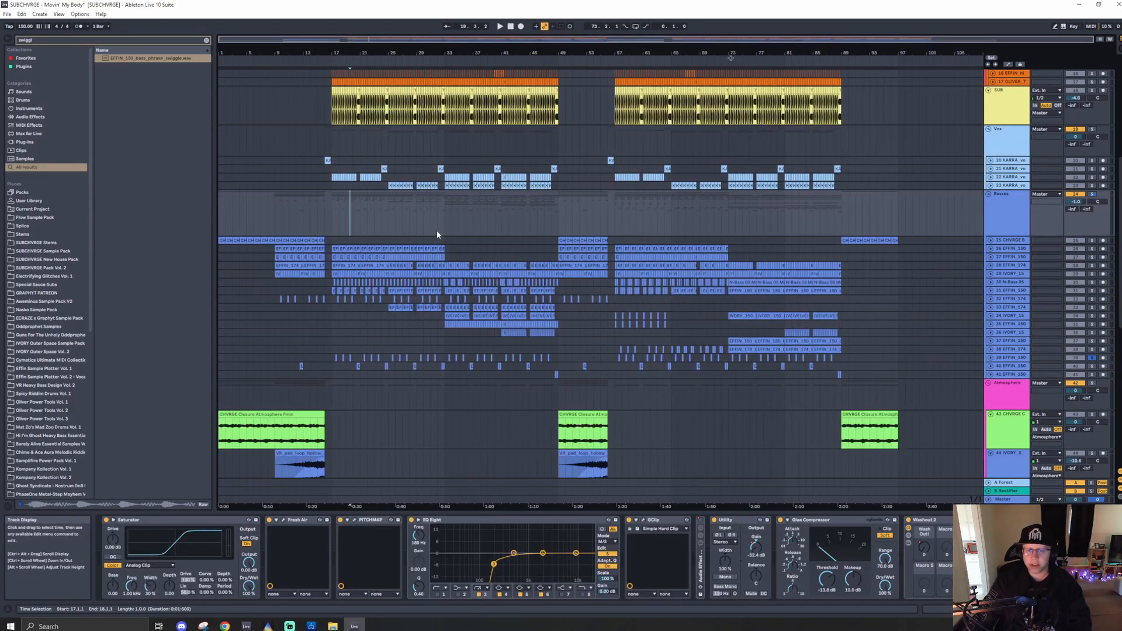
scroll(322, 228, up, 5)
scroll(326, 224, up, 2)
scroll(326, 223, up, 5)
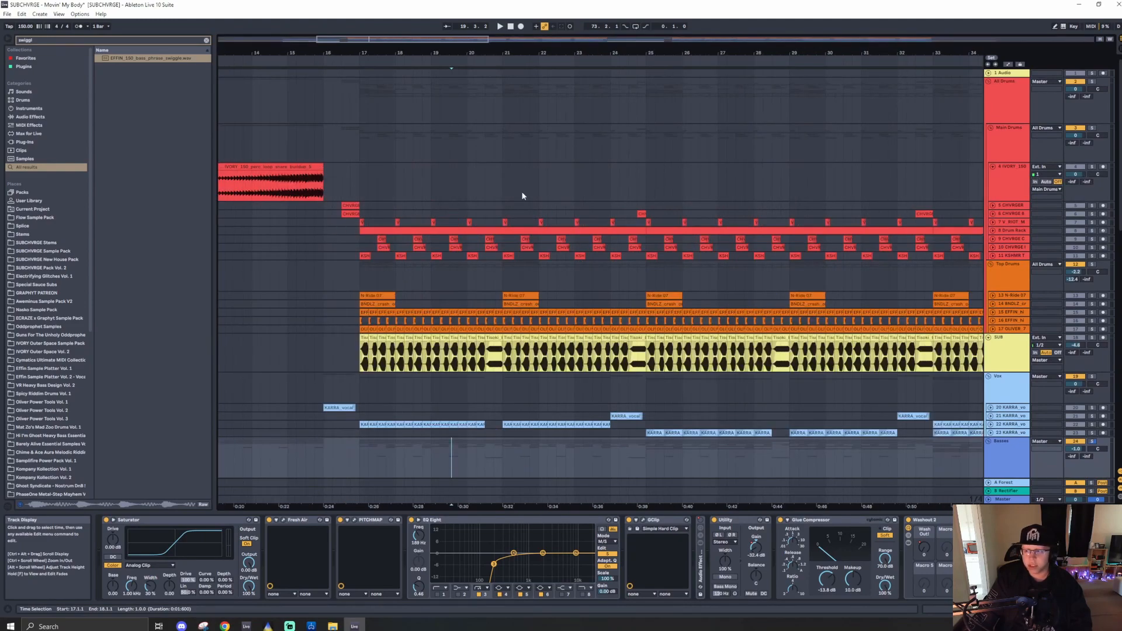
- Fold the 6 IVORY_180 track again and save the Live Set
click(1008, 177)
click(993, 168)
right_click(437, 153)
key(Escape)
key(ctrl+s)
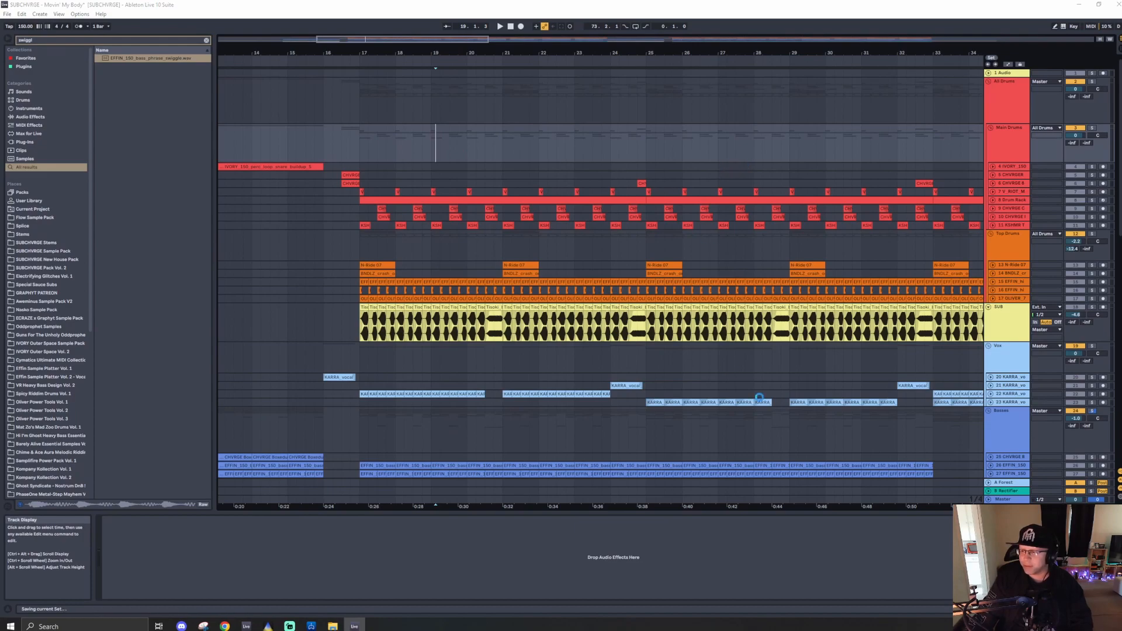
- Solo the Main Drums group and play it from bar 17
click(1093, 127)
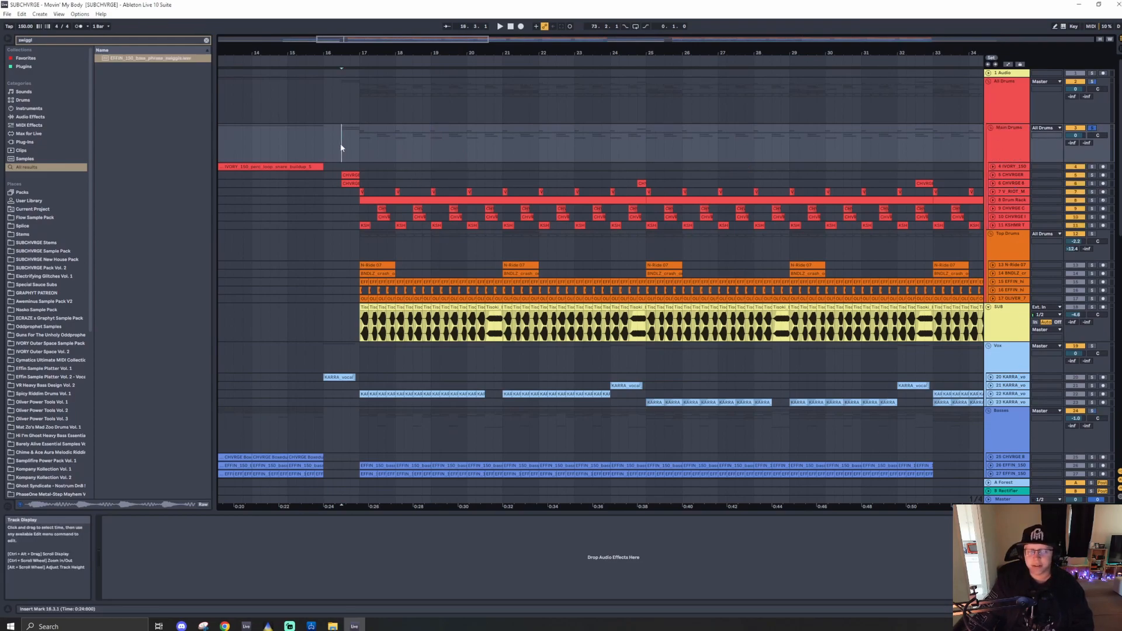
key(space)
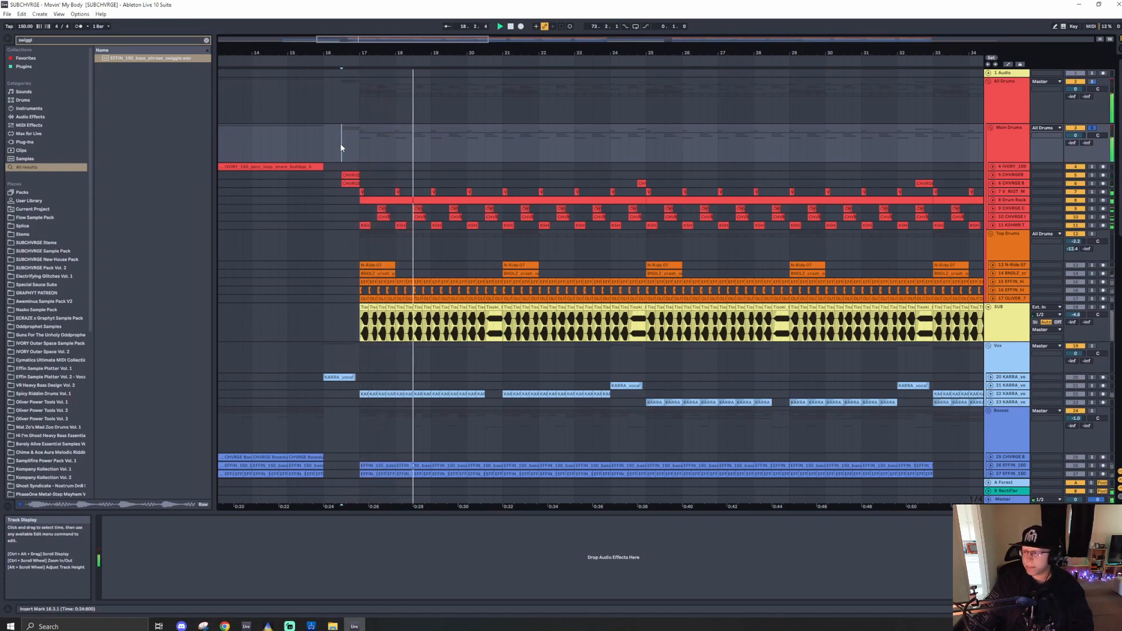
key(space)
- Unfold the 8 Drum Rack track, open its Drum Rack, and preview the snare and kick pads
click(994, 200)
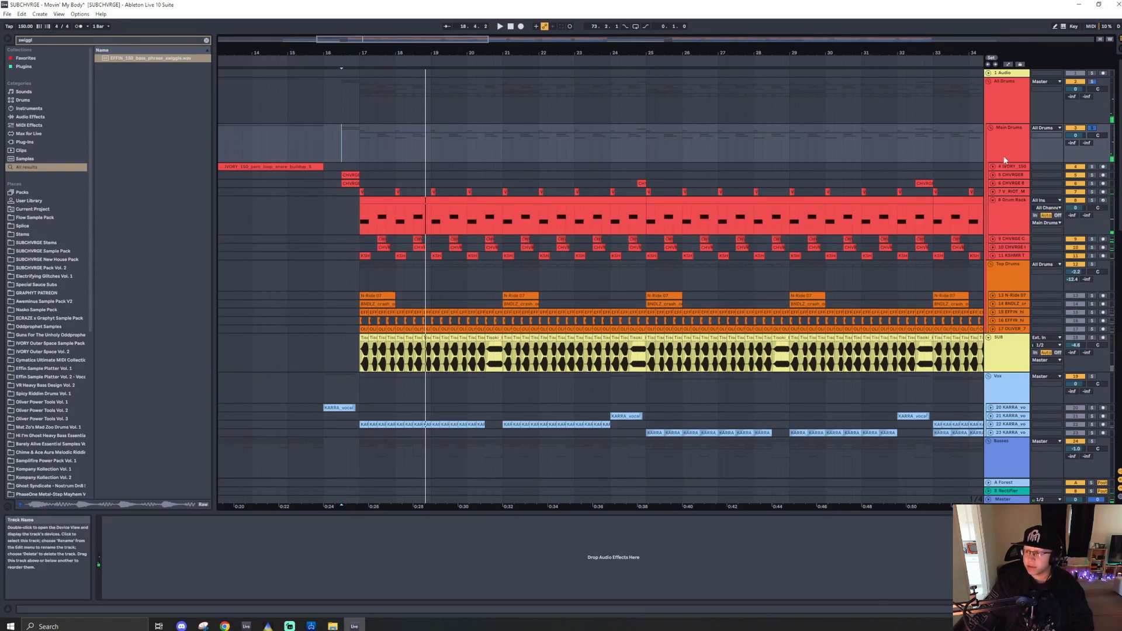
click(1005, 157)
click(1021, 225)
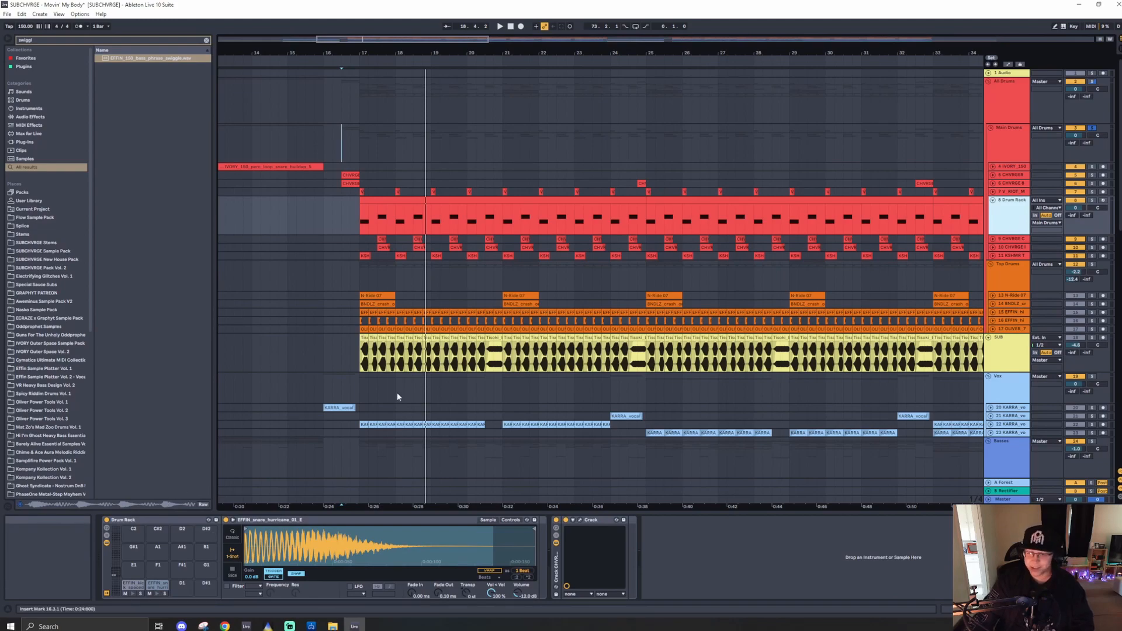
click(449, 201)
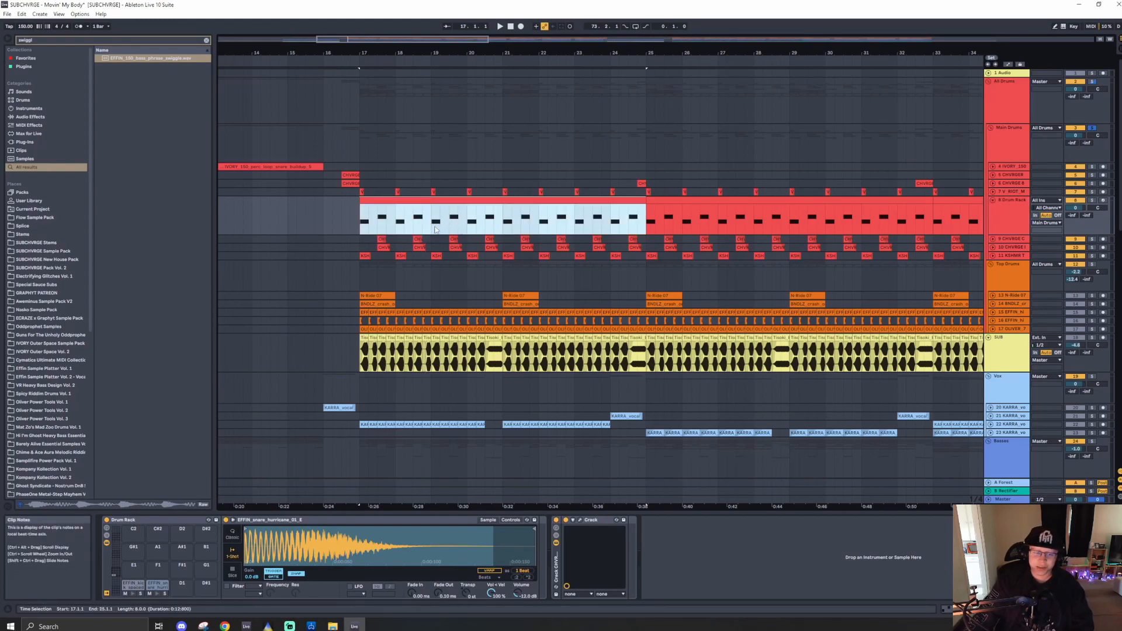
click(158, 594)
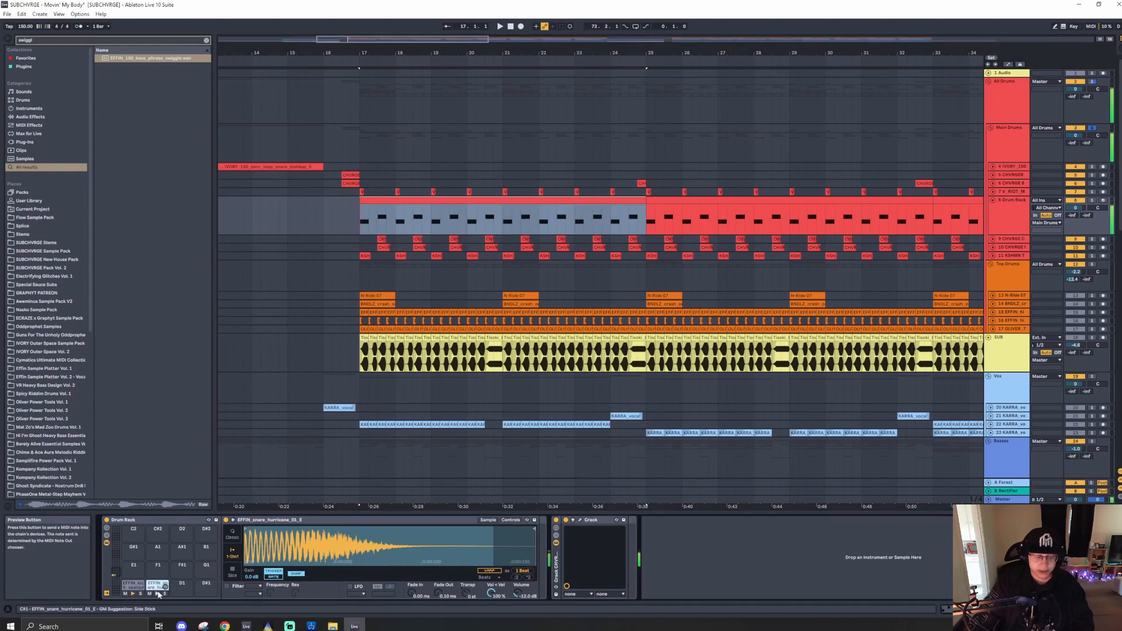
right_click(343, 216)
key(Escape)
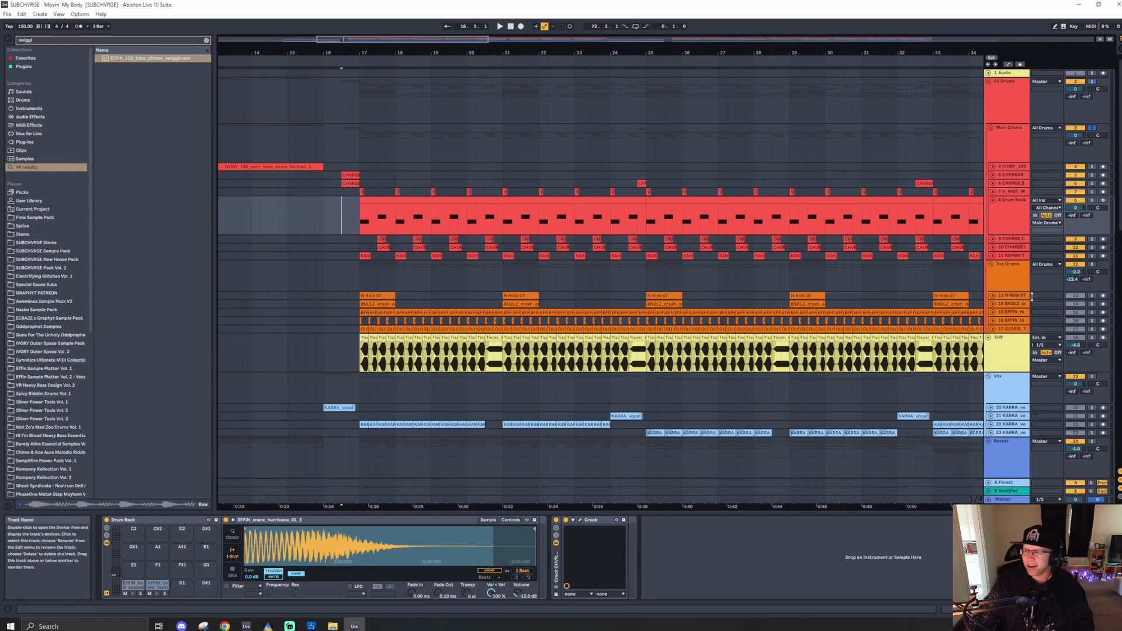
click(1018, 224)
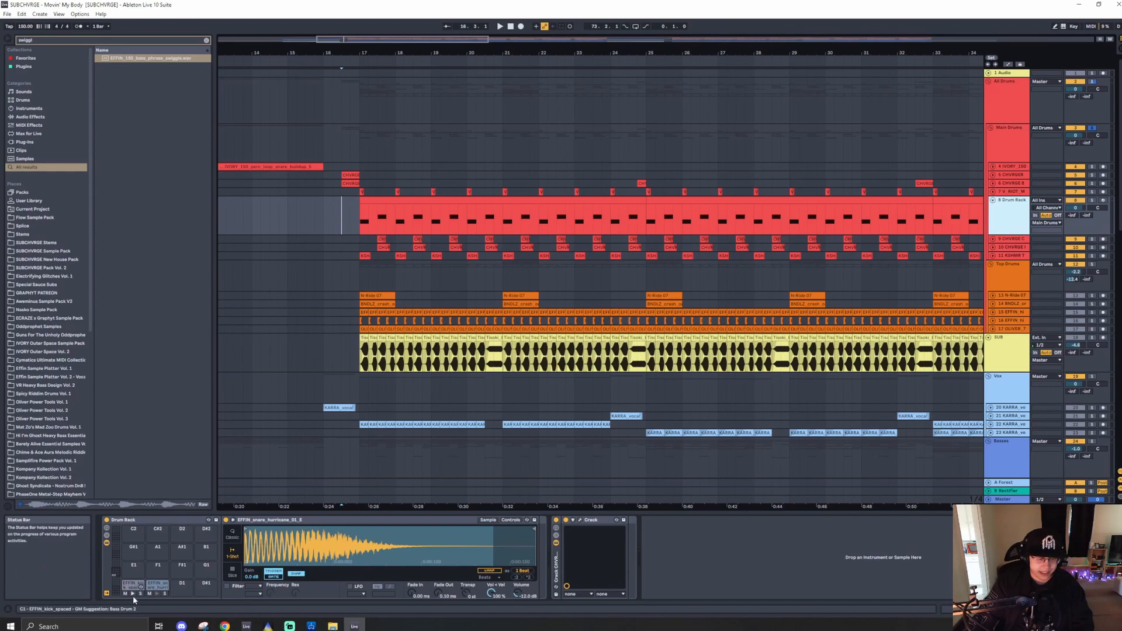
click(156, 595)
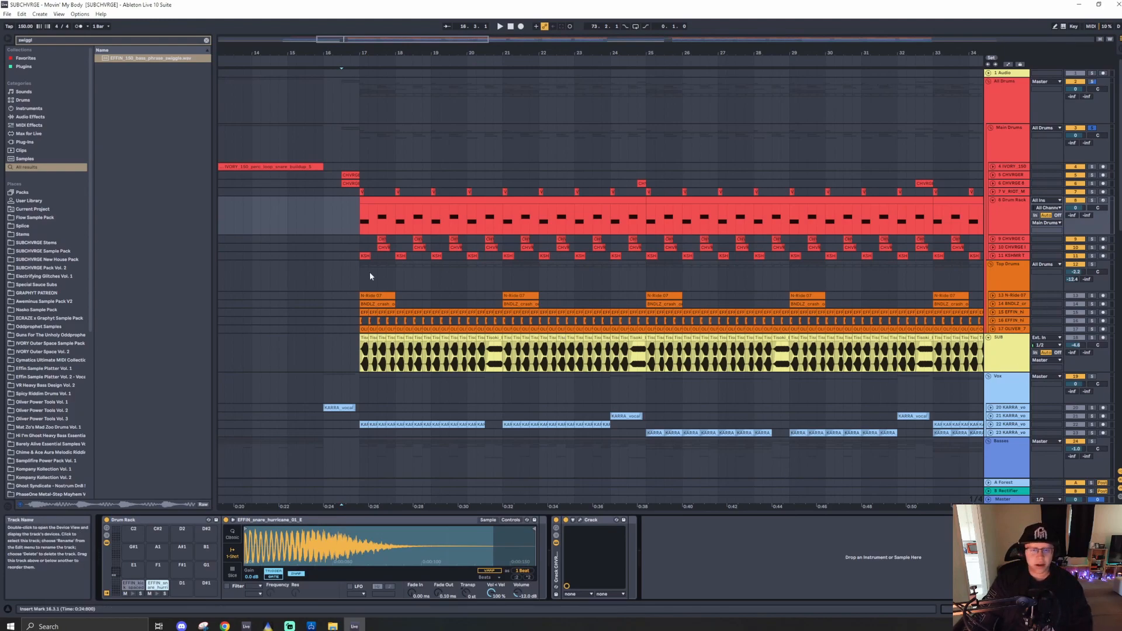
- Unfold the 9, 10 and 11 drum tracks, then solo and play 11 KOHMR Top Kick from bar 17
click(1009, 240)
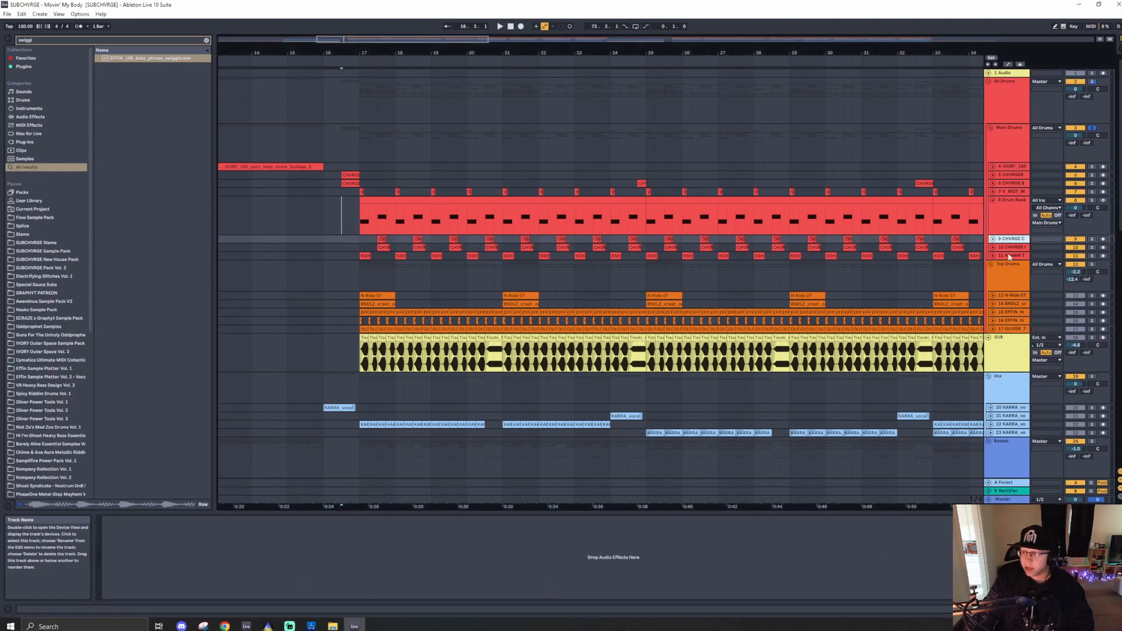
shift+click(1010, 256)
click(993, 256)
scroll(368, 314, up, 5)
click(360, 315)
click(1093, 317)
key(space)
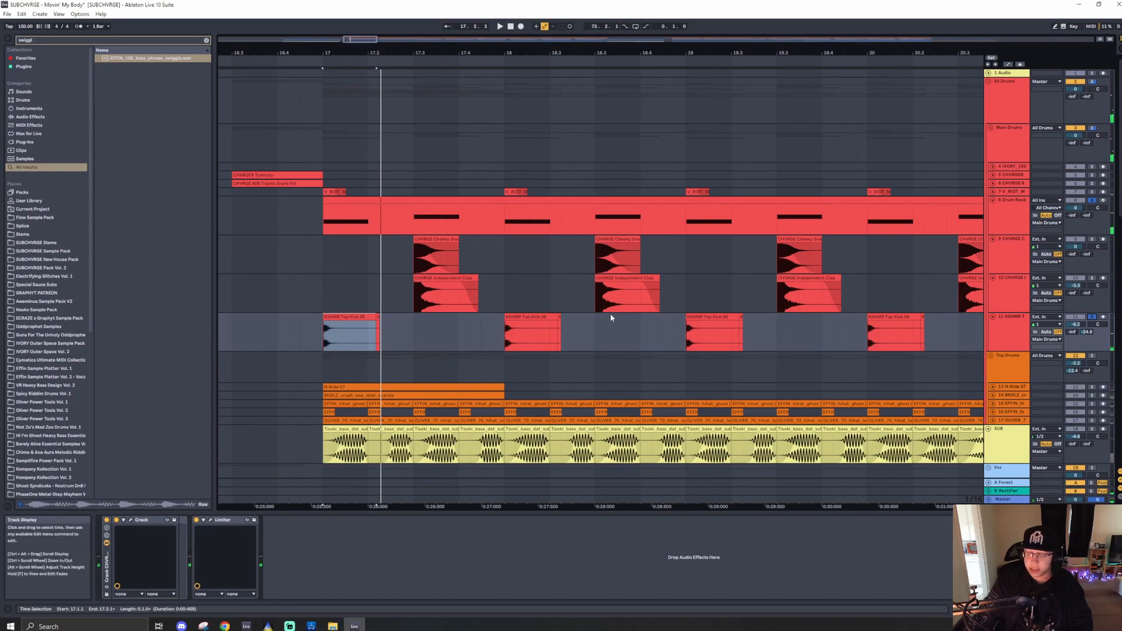
- Unfold the 7 V_BOT kick track and solo it together with the 11 KOHMR track
click(992, 192)
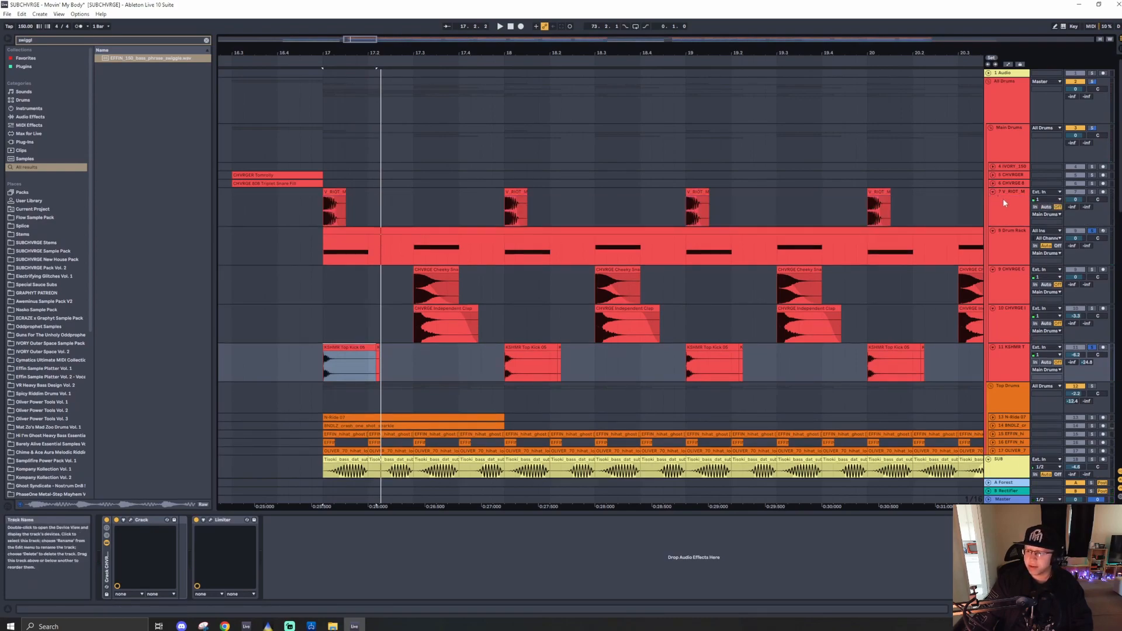
click(1092, 347)
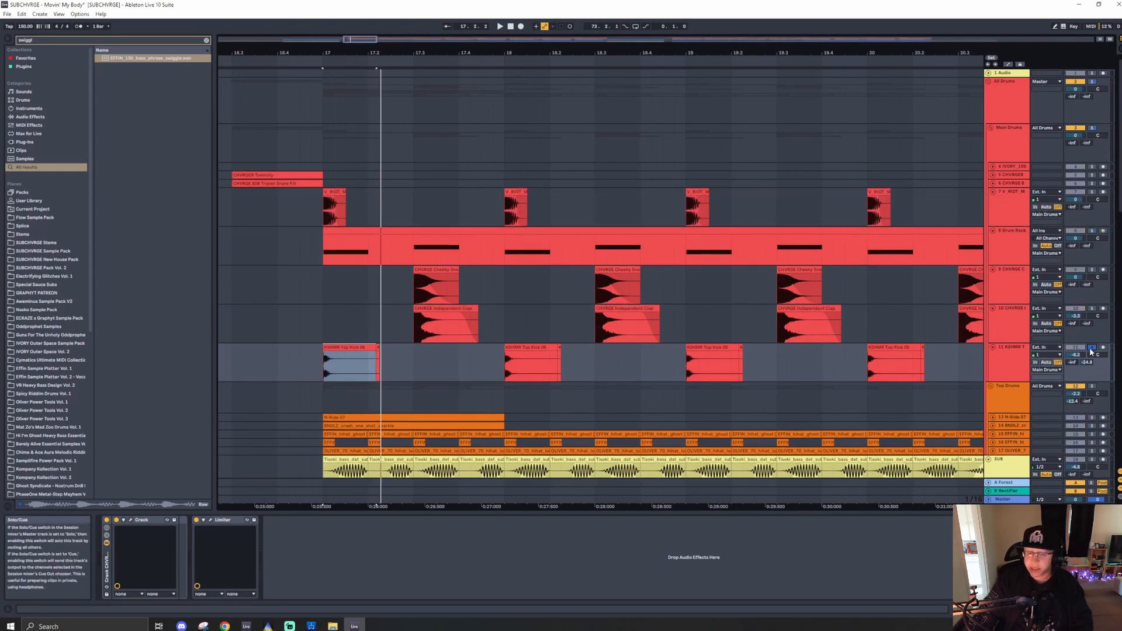
click(1004, 357)
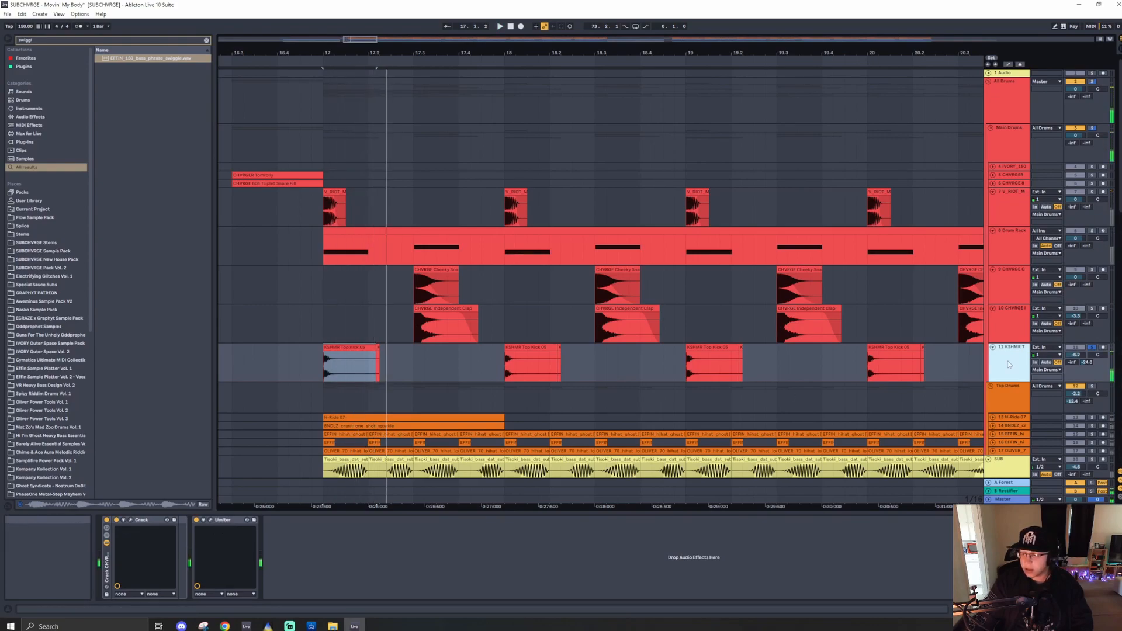
click(1092, 192)
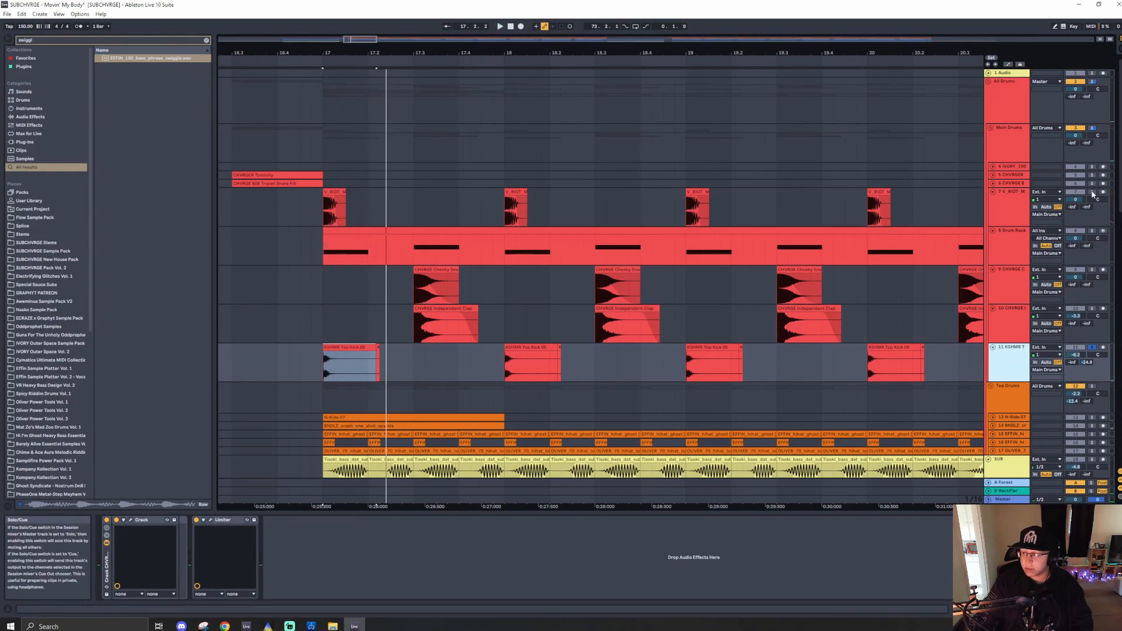
- Play the soloed kick layers from bar 17 several times
scroll(325, 227, up, 4)
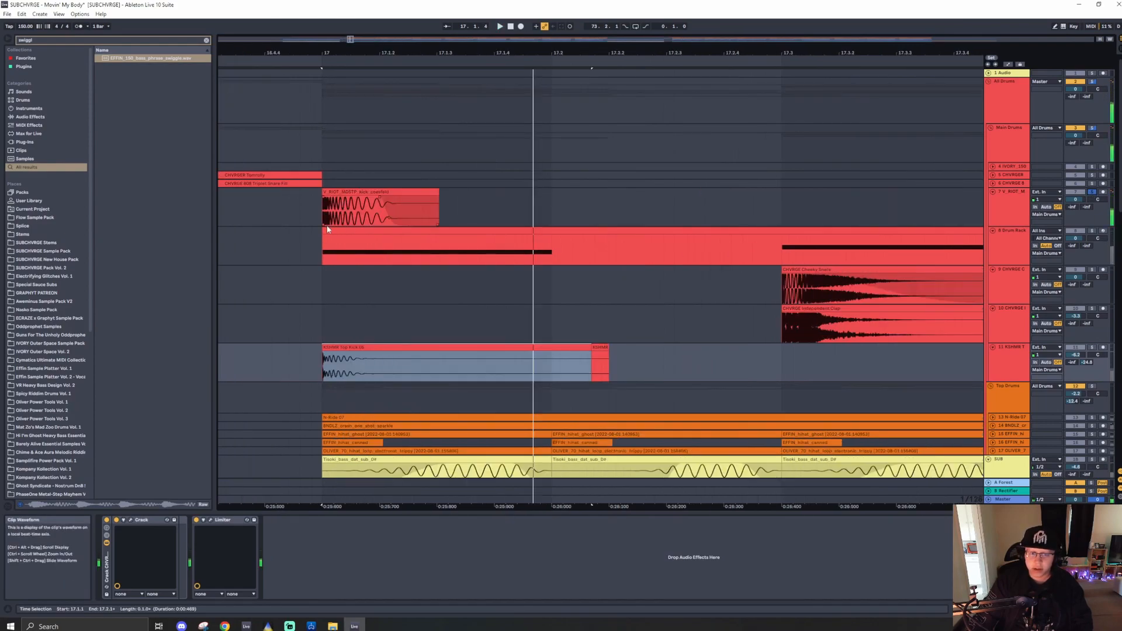
scroll(316, 223, down, 4)
click(317, 208)
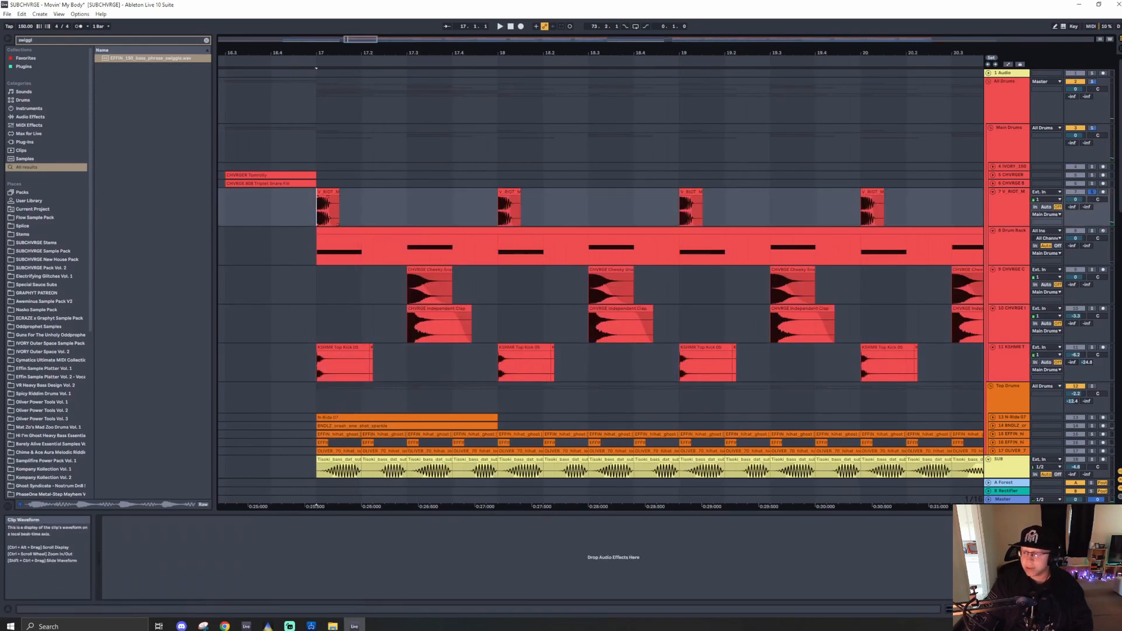
key(space)
key(space)
key(space)
key(space)
key(space)
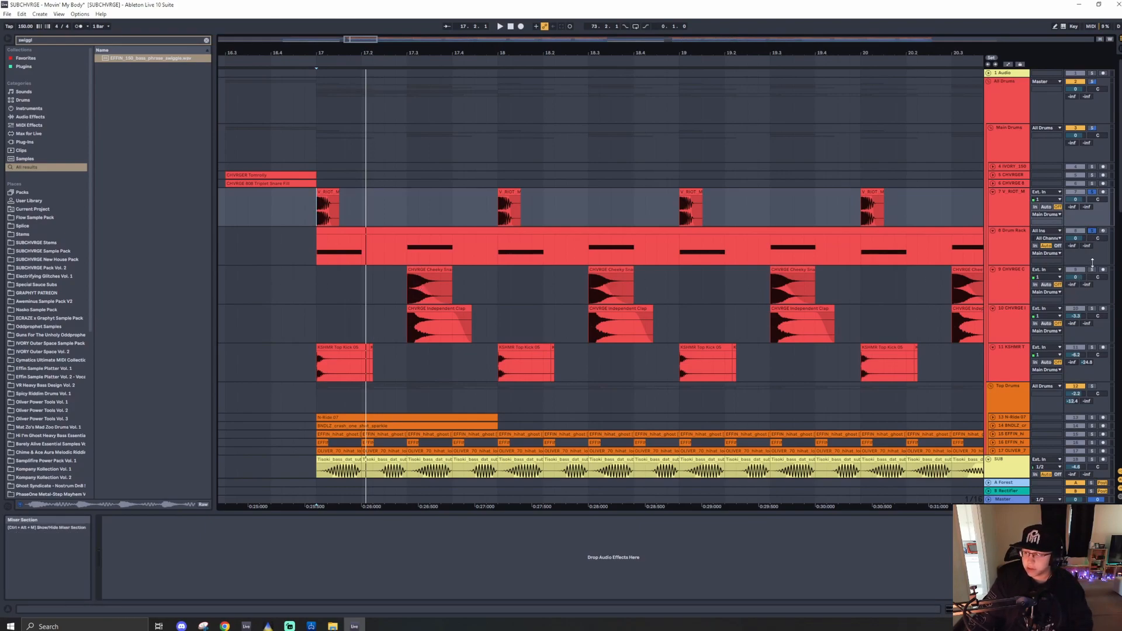
- Audition the Drum Rack from bar 17.3, select the Cheeky Snare clip, and solo the 10 CHVRGE clap track
click(406, 245)
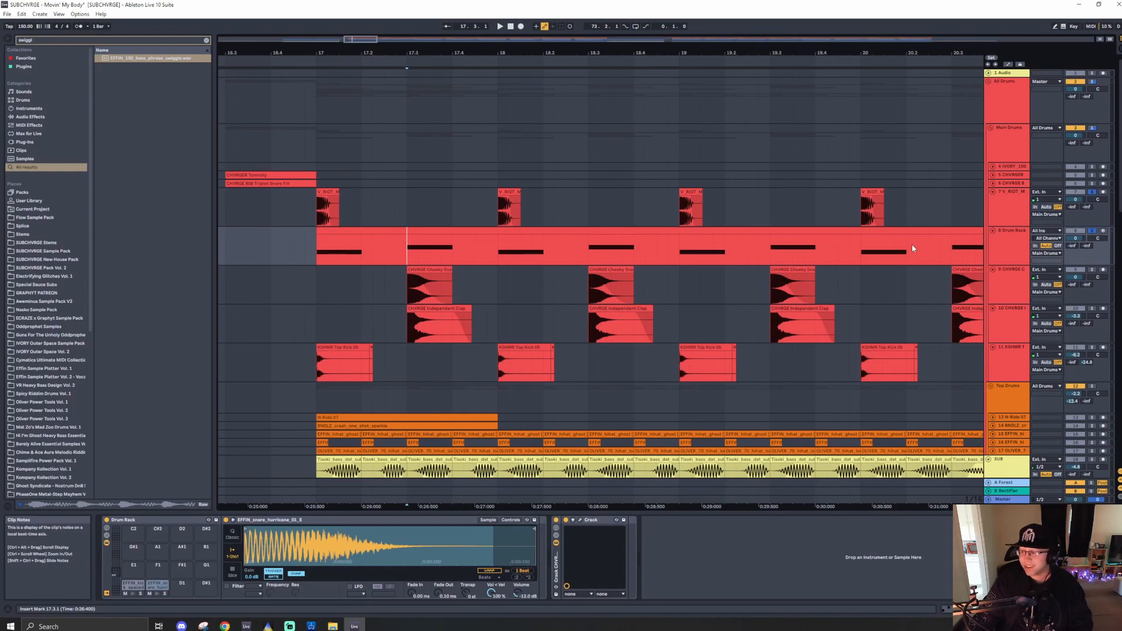
key(space)
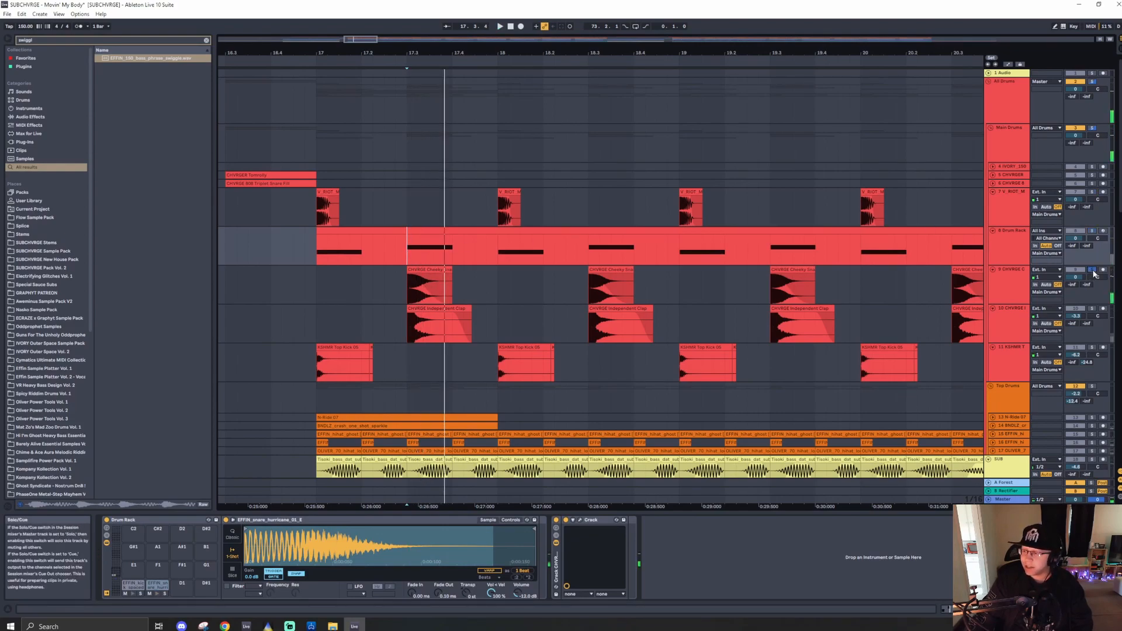
ctrl+scroll(418, 285, up, 5)
click(413, 269)
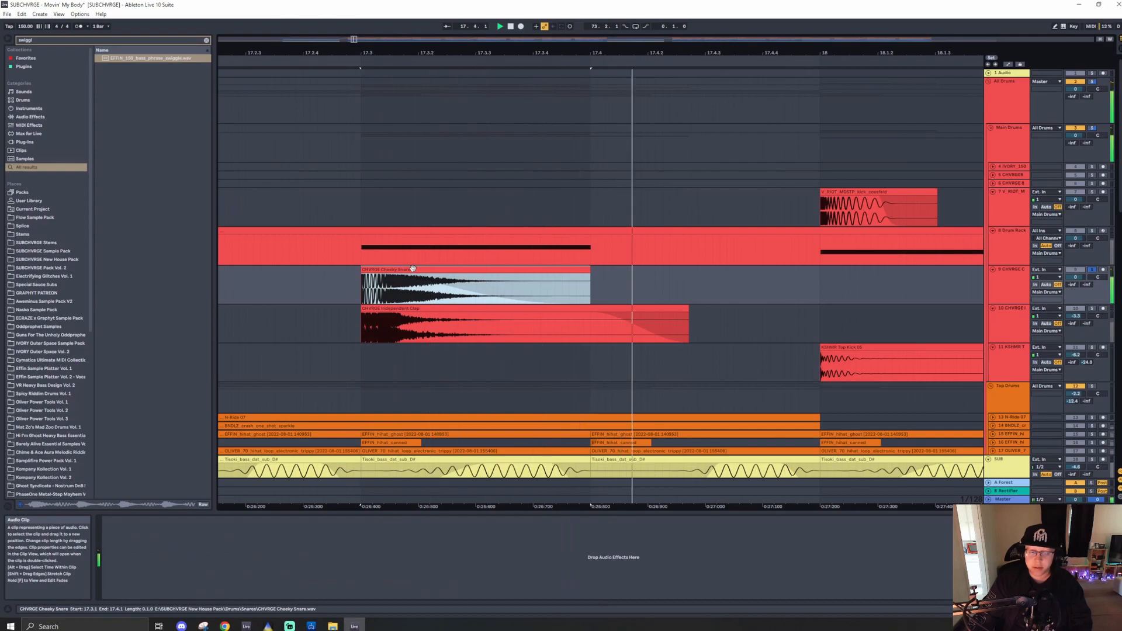
click(1092, 308)
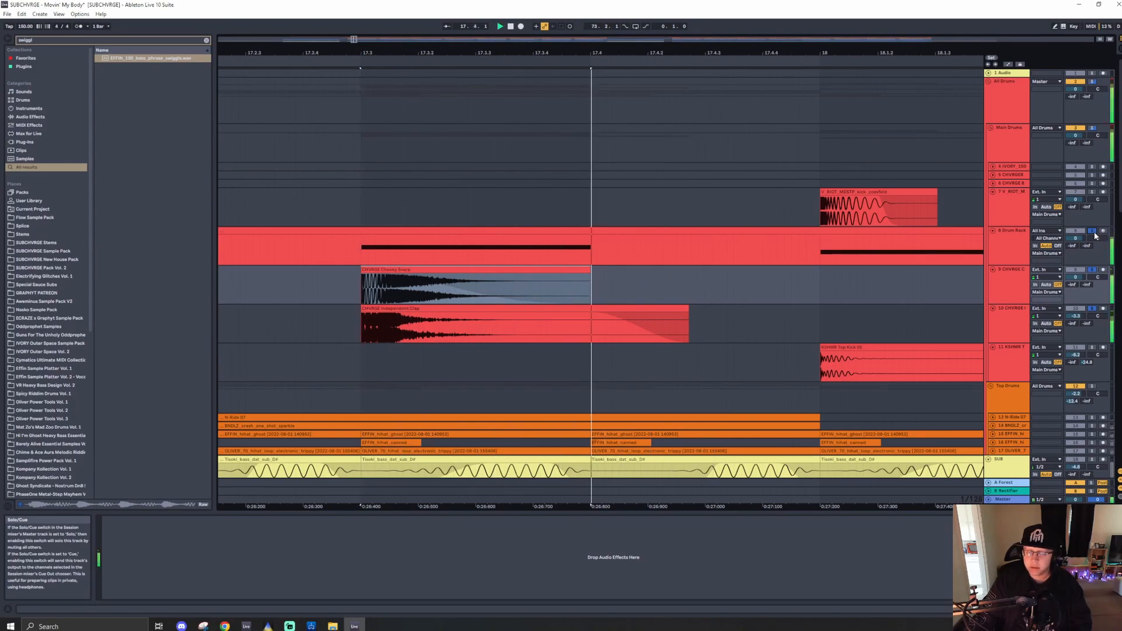
- Solo the Main Drums group, play it from bar 17, and fold all its tracks
scroll(398, 324, down, 5)
scroll(398, 324, down, 5)
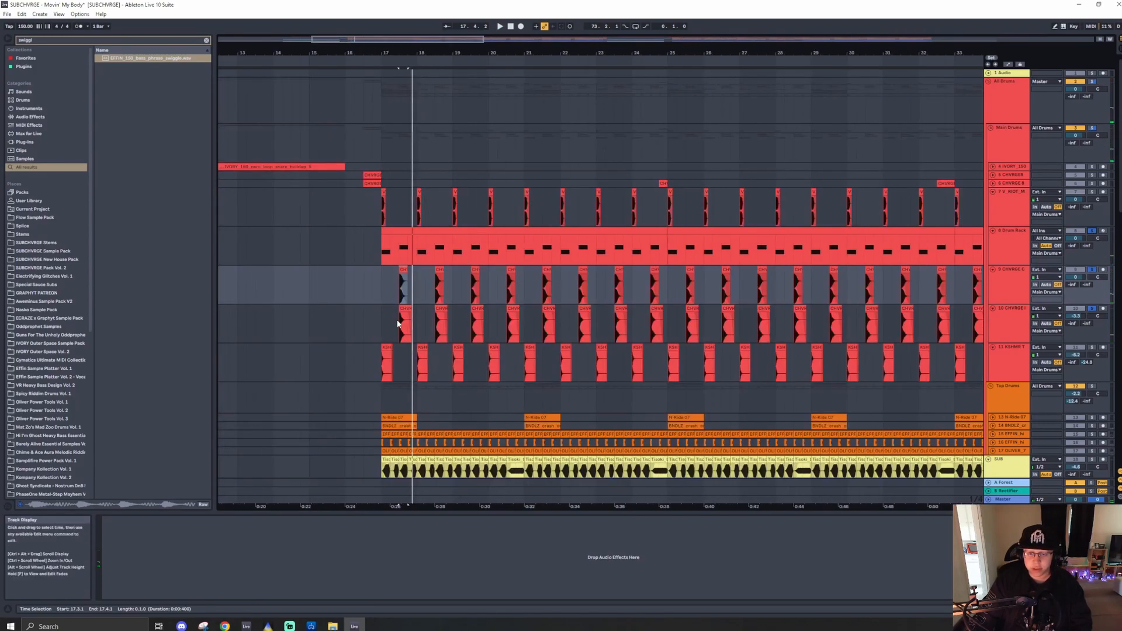
click(1092, 128)
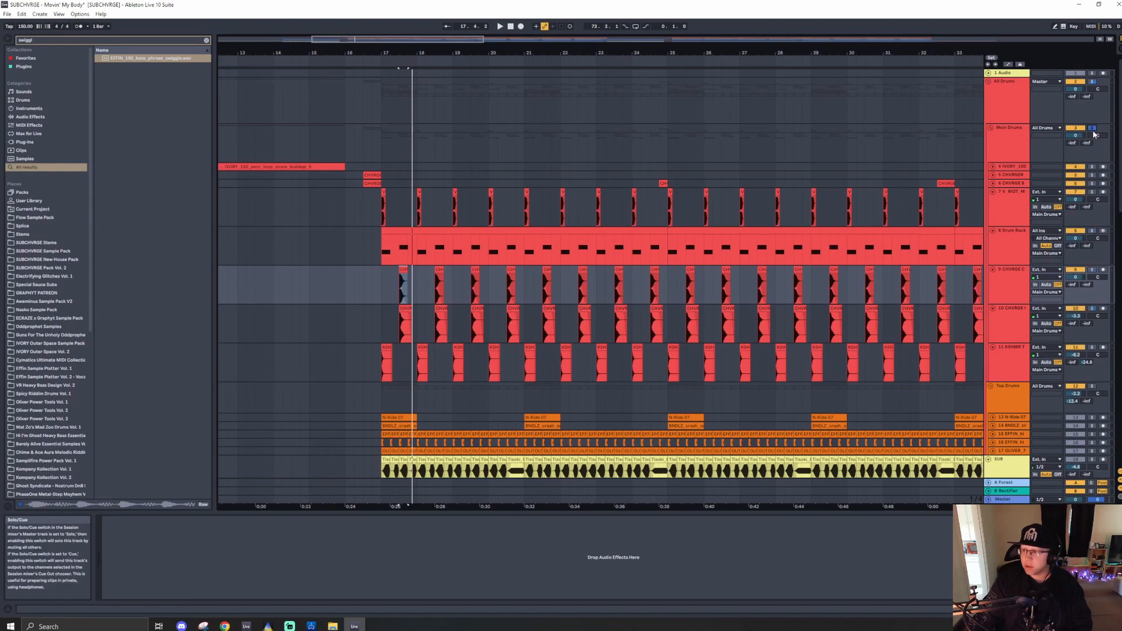
click(356, 151)
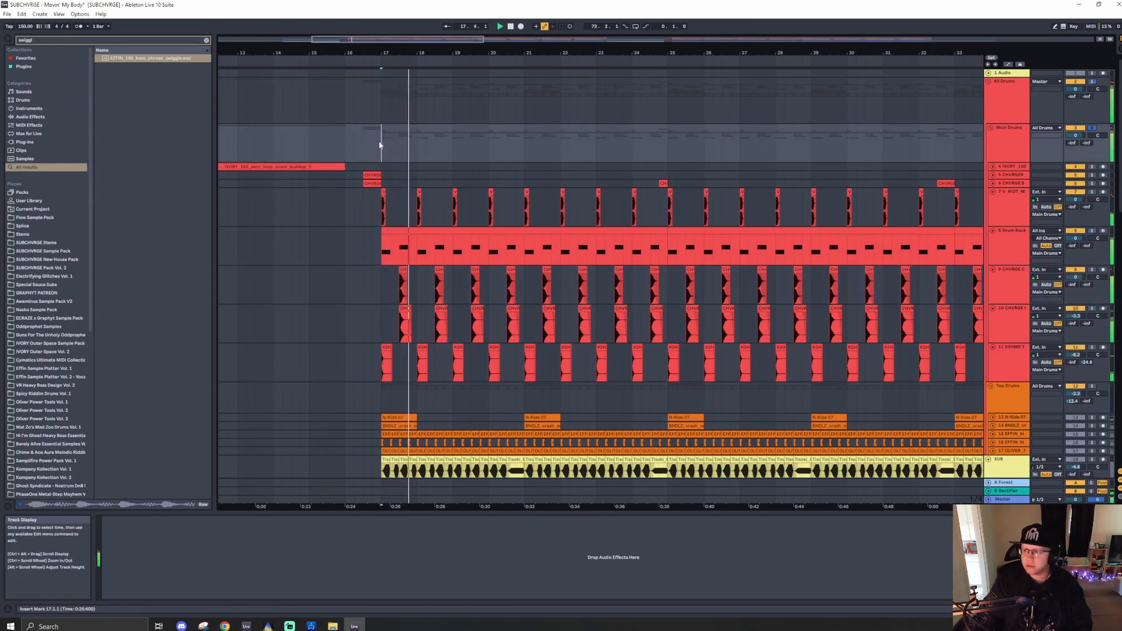
click(1008, 201)
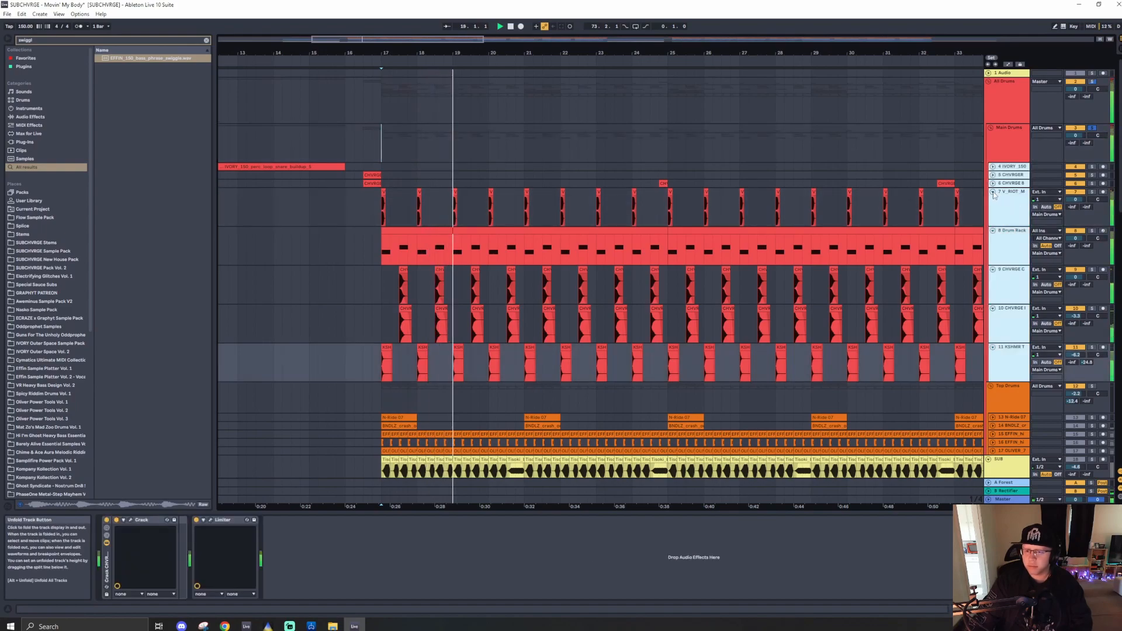
alt+click(992, 192)
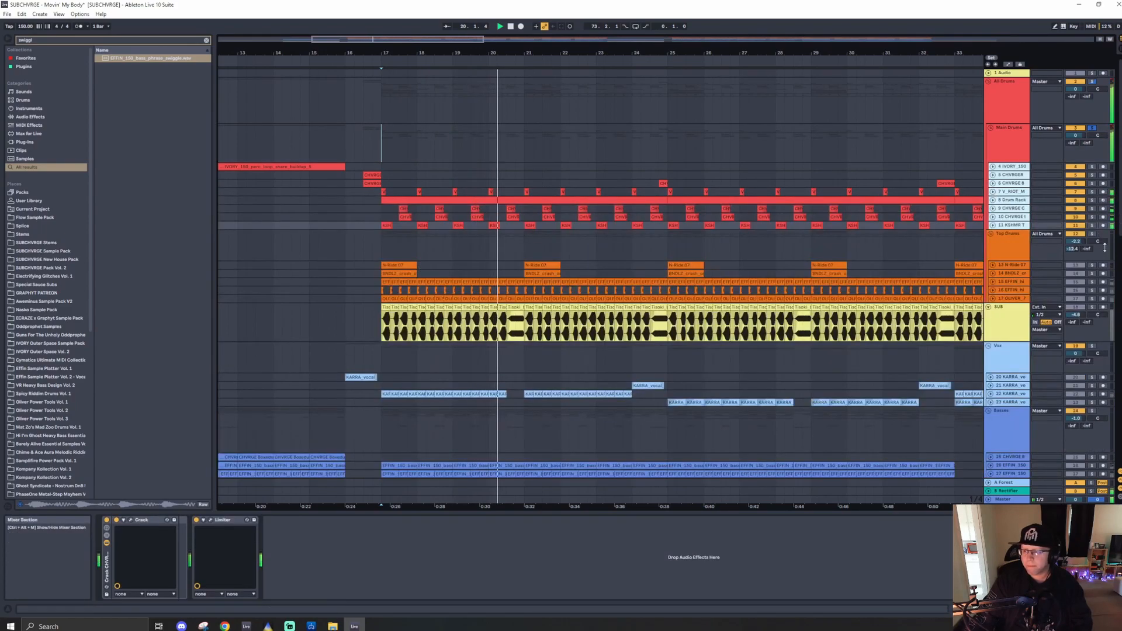
- Solo the Top Drums group and play it from bar 17
key(space)
click(388, 241)
click(1092, 234)
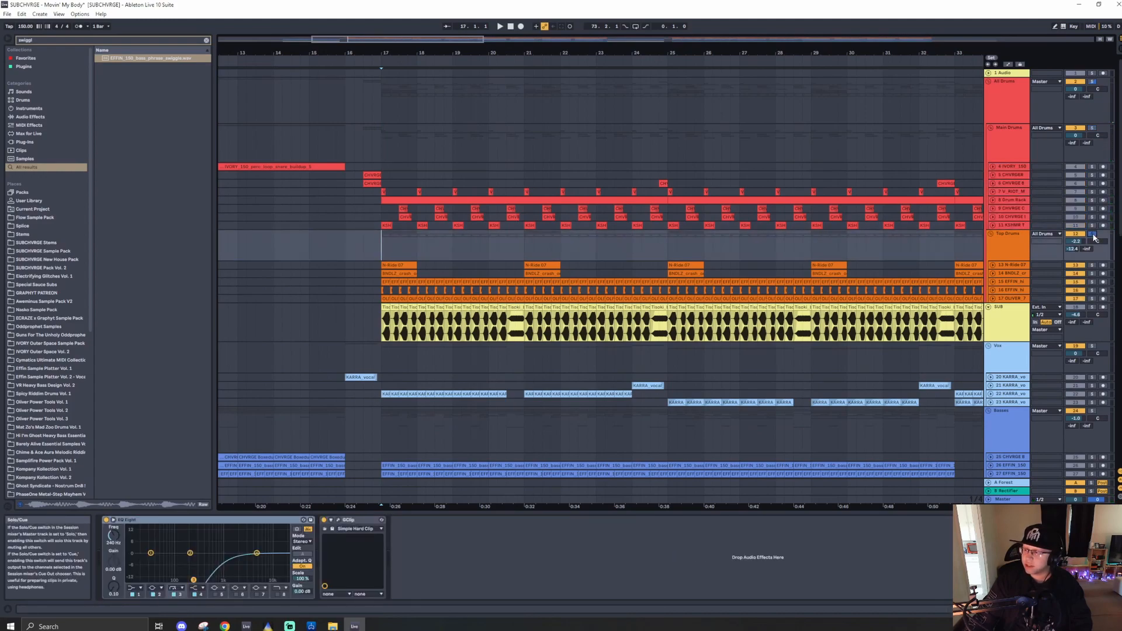
key(space)
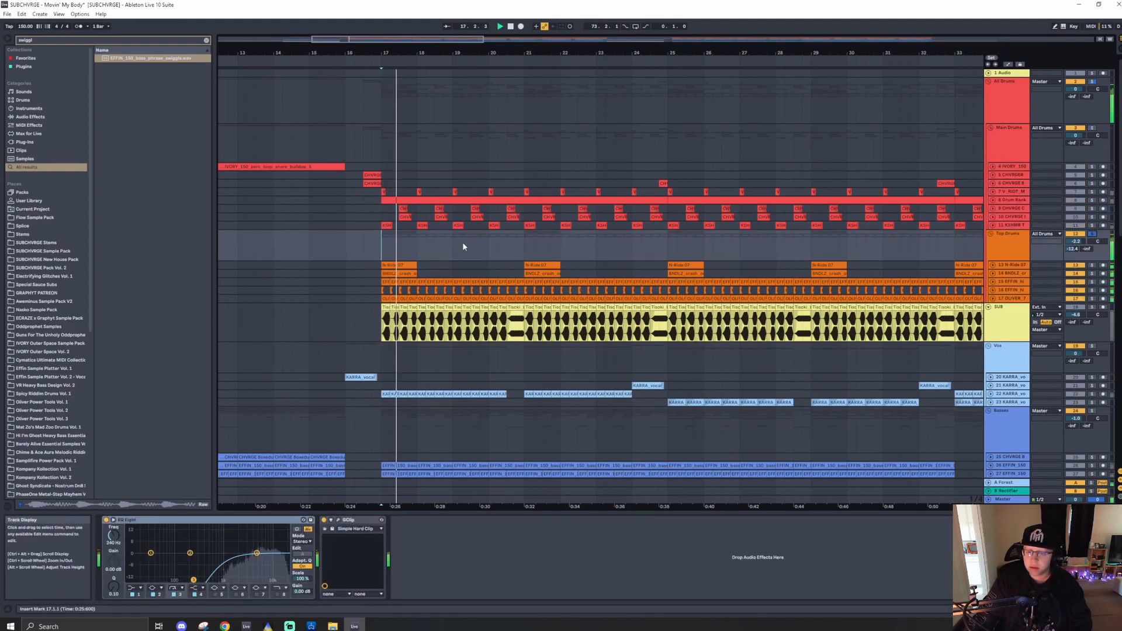
- Unfold the tracks inside the Top Drums group to show their clips
click(351, 298)
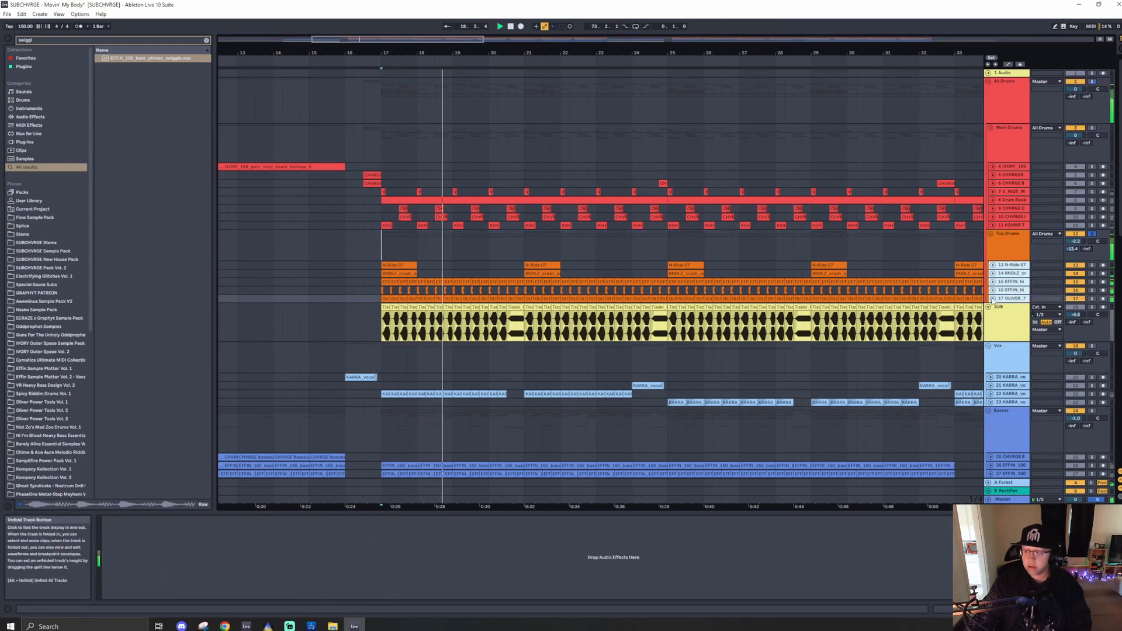
scroll(342, 318, up, 3)
scroll(370, 314, up, 5)
scroll(413, 314, down, 2)
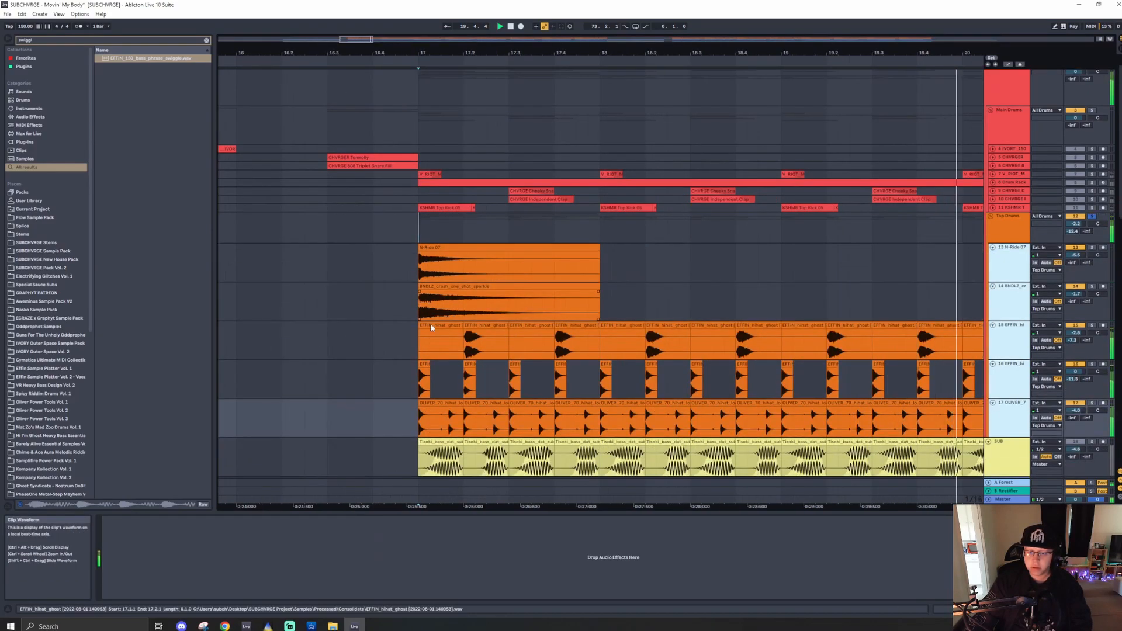
key(space)
- Toggle the 17 OLIVER hi-hat loop clip at bar 17 off and on, then play from there
click(442, 367)
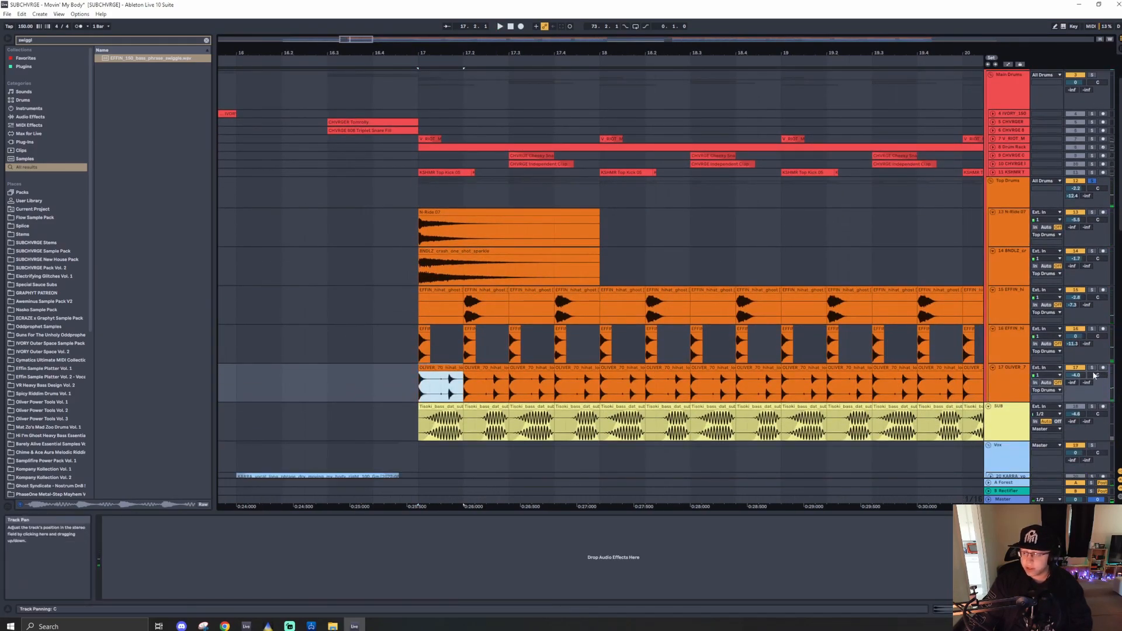
key(0)
key(0)
key(space)
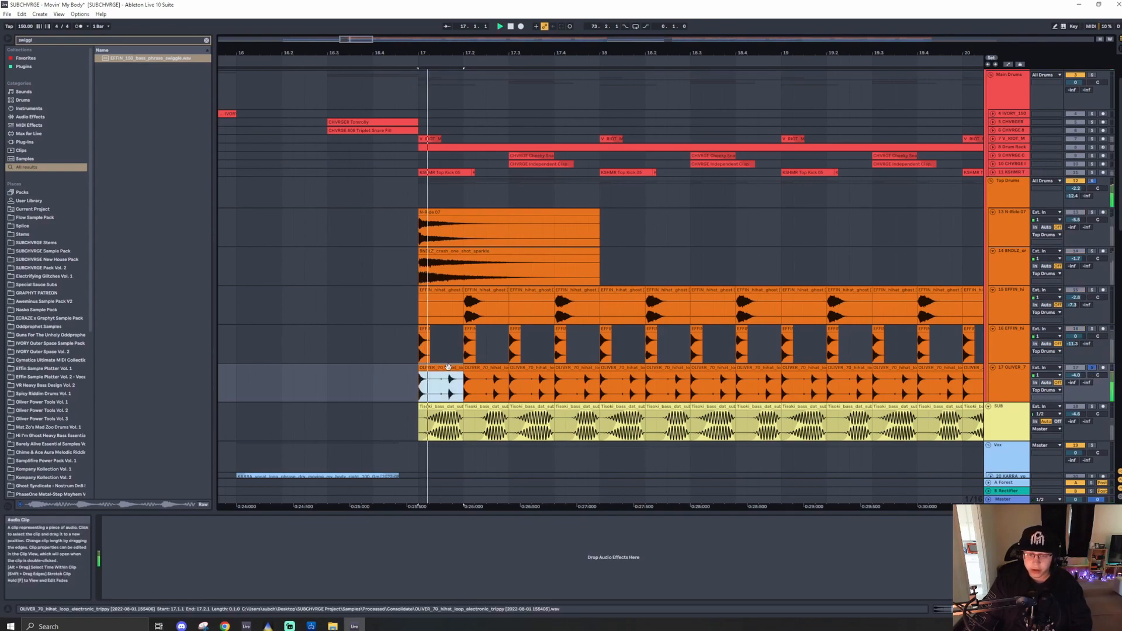
ctrl+scroll(450, 367, up, 5)
ctrl+scroll(445, 368, down, 8)
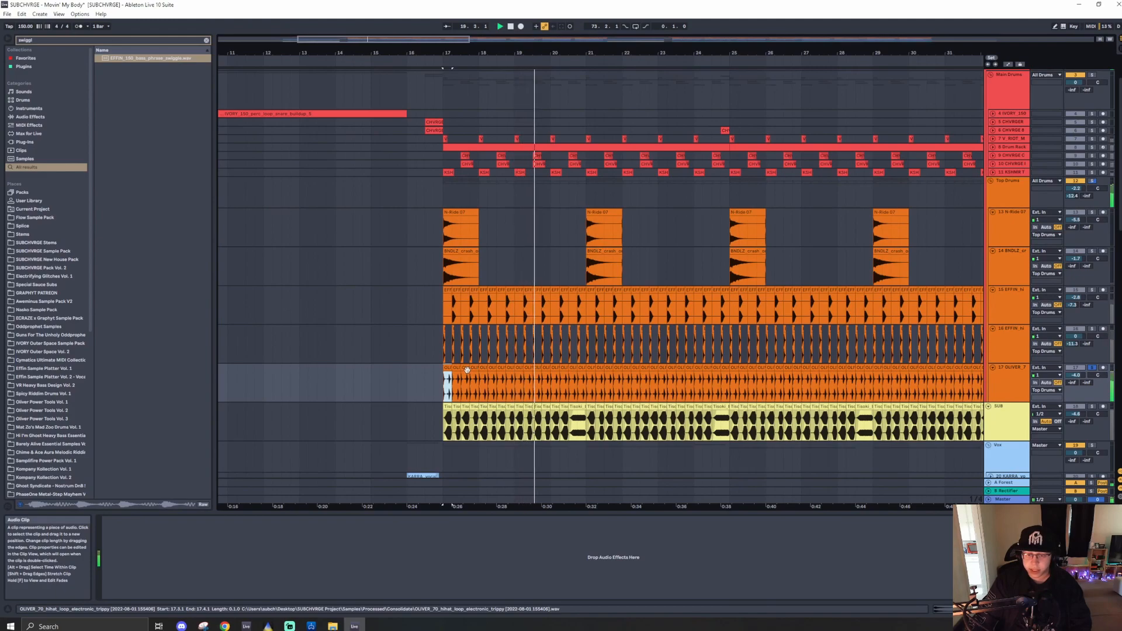
- Solo the 15 EFFIN hi-hat track inside the Top Drums group
ctrl+scroll(457, 331, up, 5)
ctrl+scroll(457, 330, down, 5)
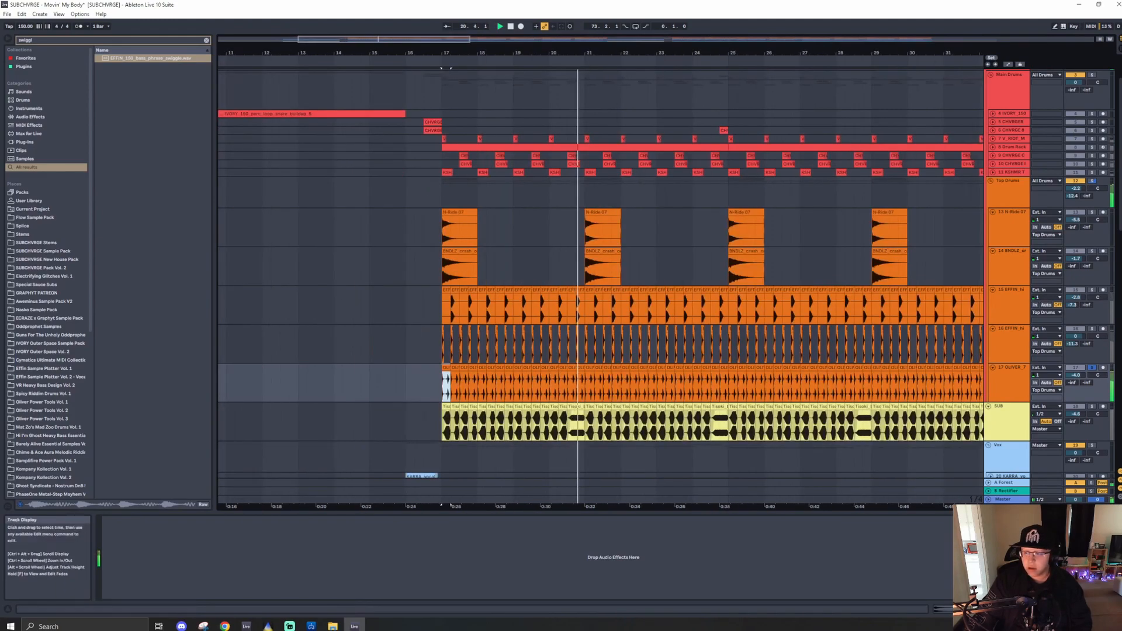
click(1091, 290)
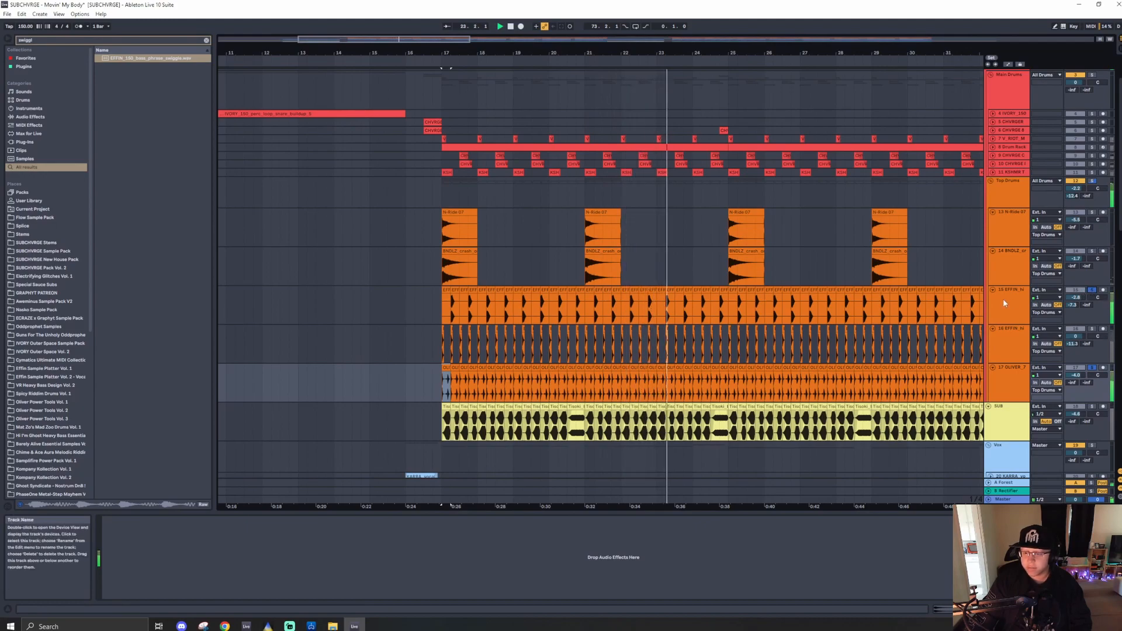
- Solo the 13 N Ride and 14 BNDLZ crash tracks together
ctrl+scroll(445, 343, up, 5)
ctrl+scroll(444, 342, up, 5)
ctrl+scroll(445, 342, down, 5)
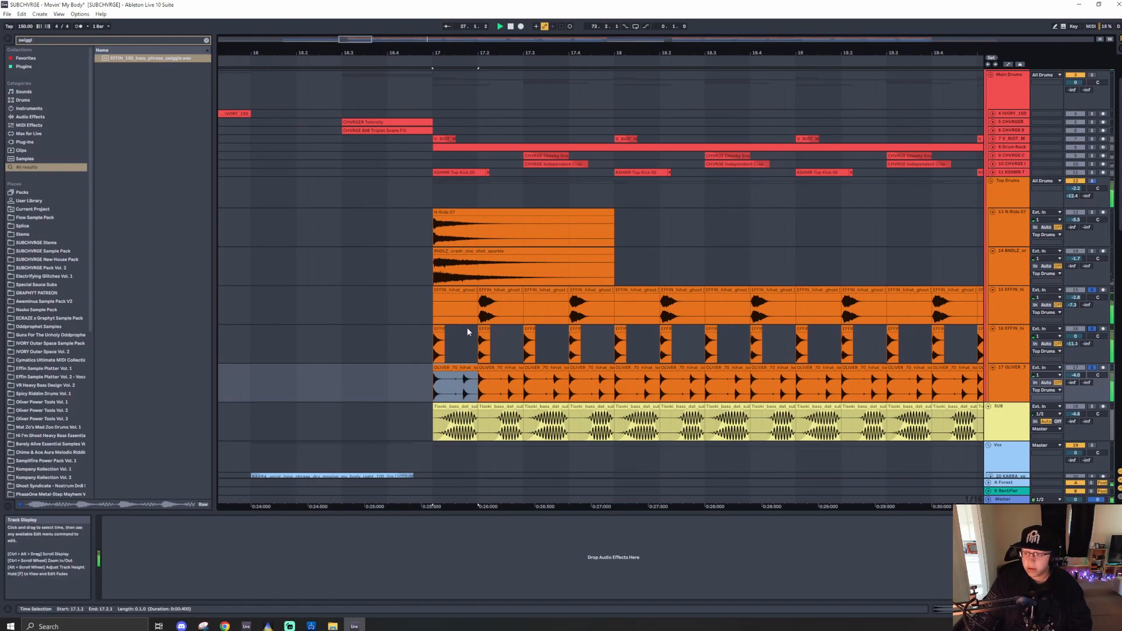
ctrl+scroll(458, 326, down, 5)
ctrl+scroll(609, 301, down, 5)
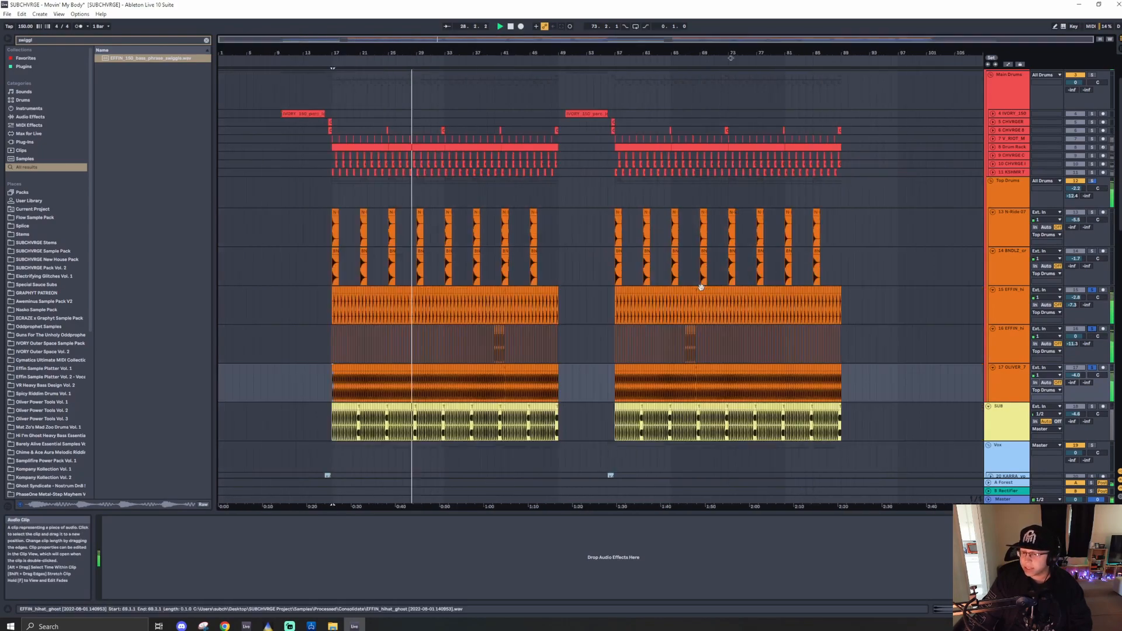
ctrl+scroll(327, 284, up, 5)
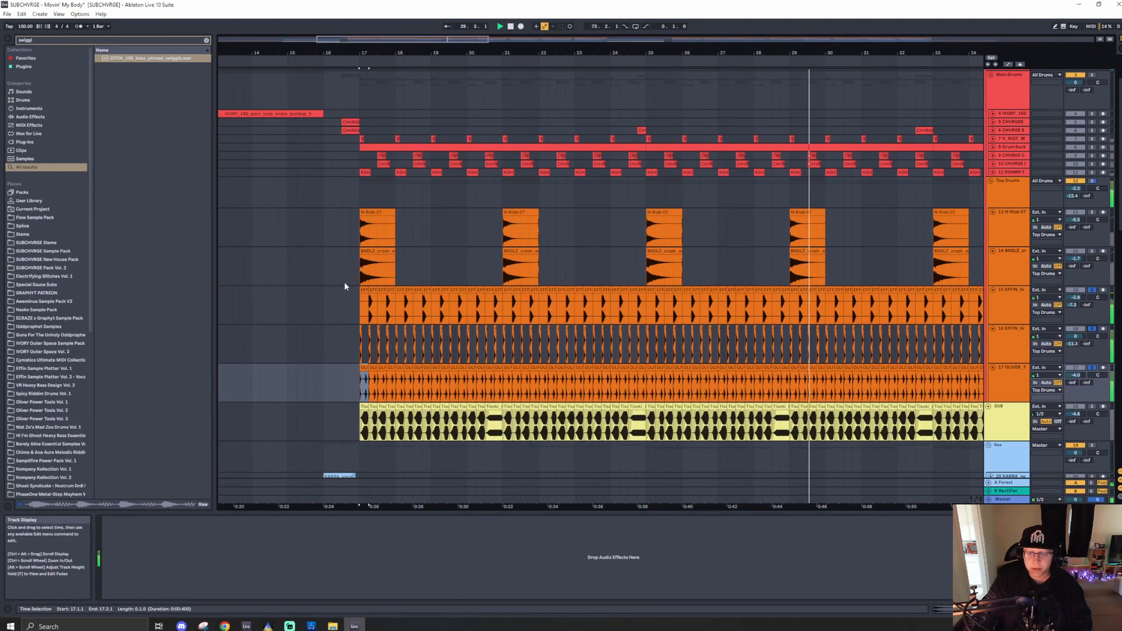
ctrl+click(1093, 213)
ctrl+click(1092, 251)
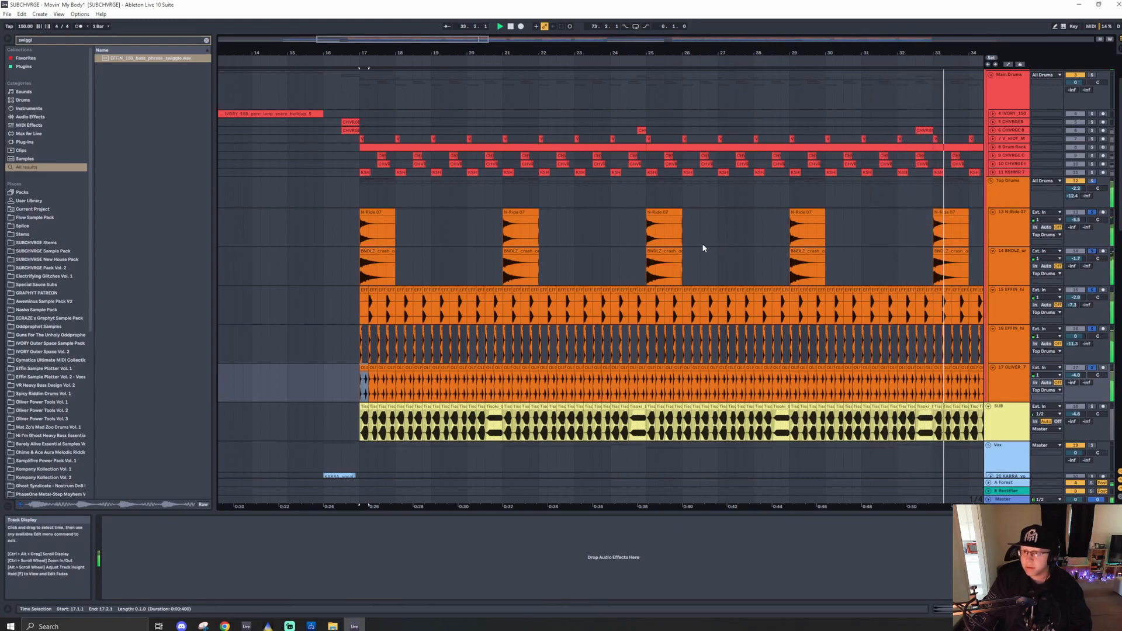
- Solo the Top Drums group and the parent All Drums group in turn
scroll(485, 250, down, 6)
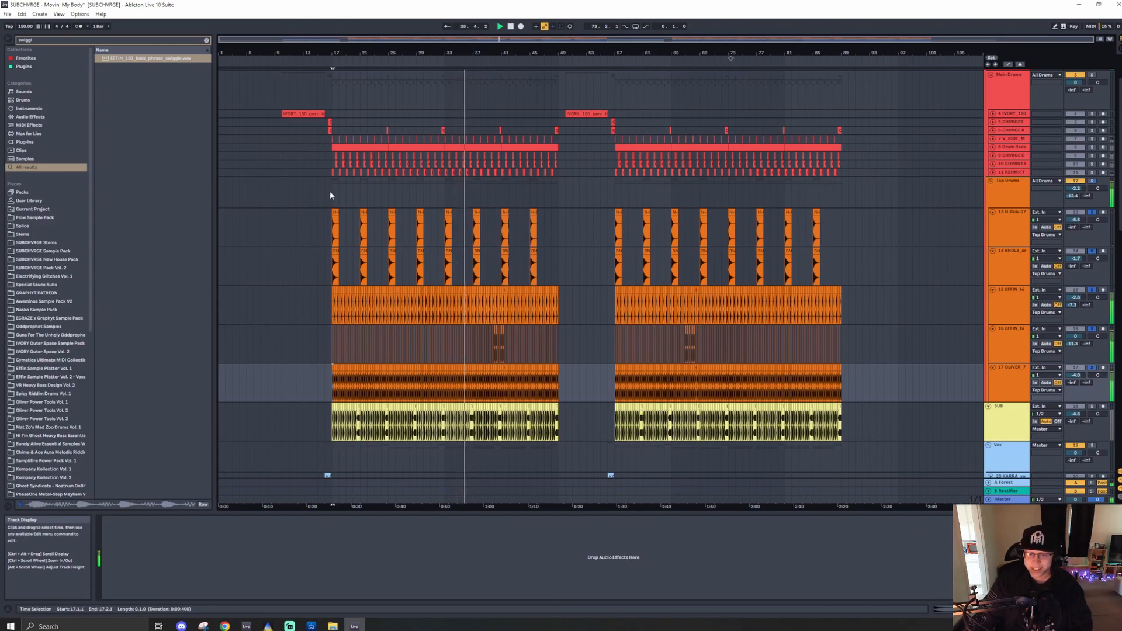
click(1091, 181)
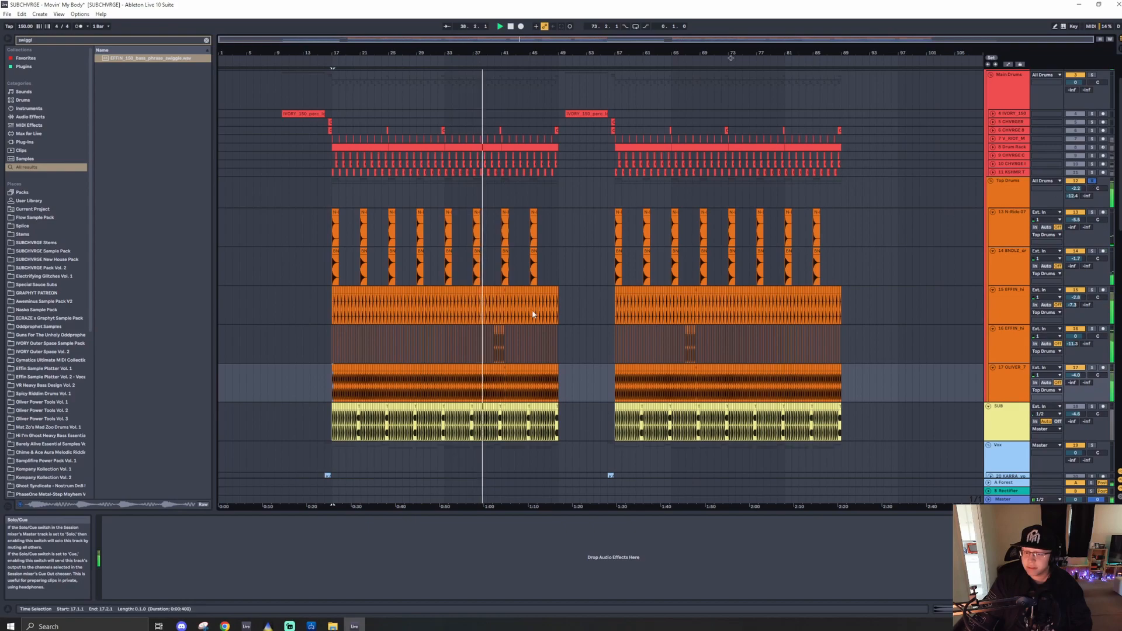
scroll(472, 304, up, 6)
scroll(471, 304, down, 6)
scroll(935, 166, up, 2)
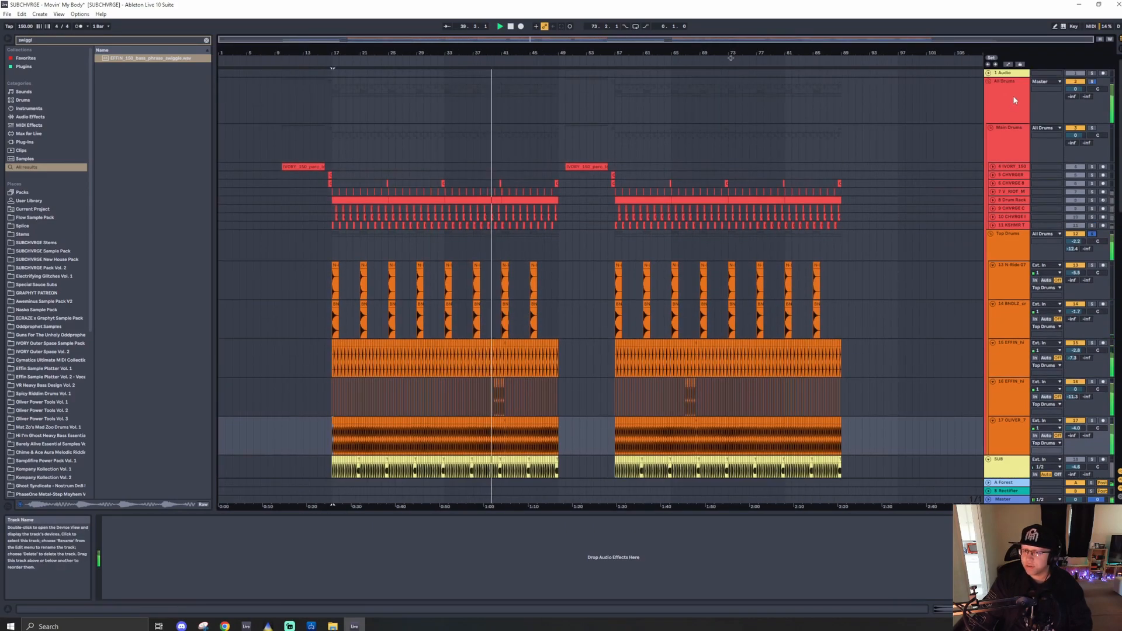
click(1092, 82)
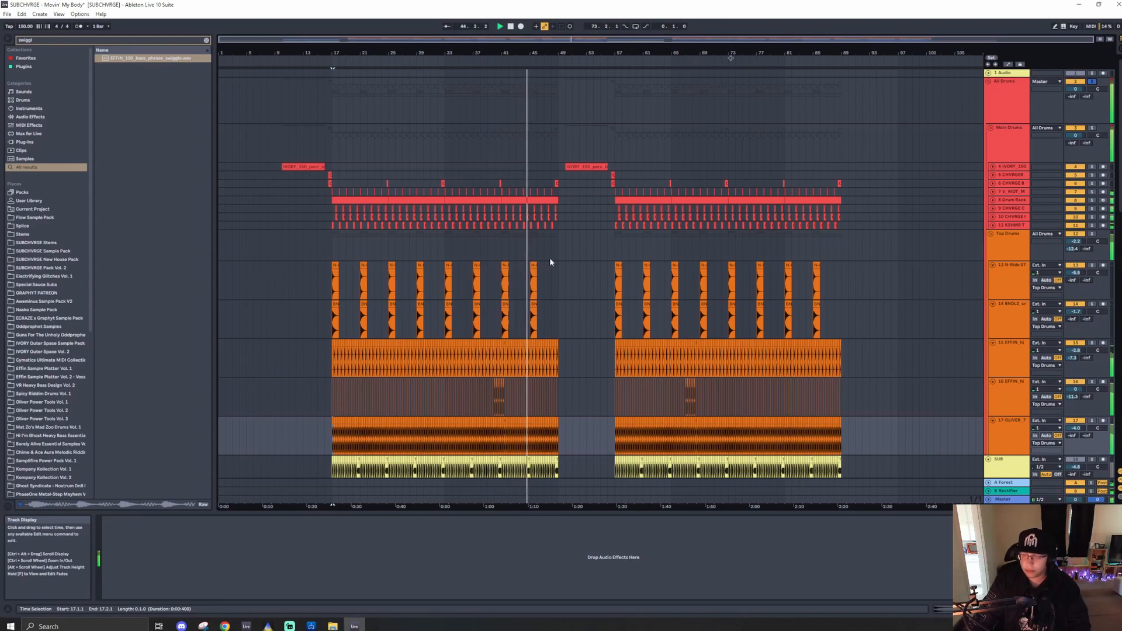
- Select the SUB track to show its device chain and solo it
click(333, 254)
scroll(333, 256, up, 5)
scroll(334, 260, down, 4)
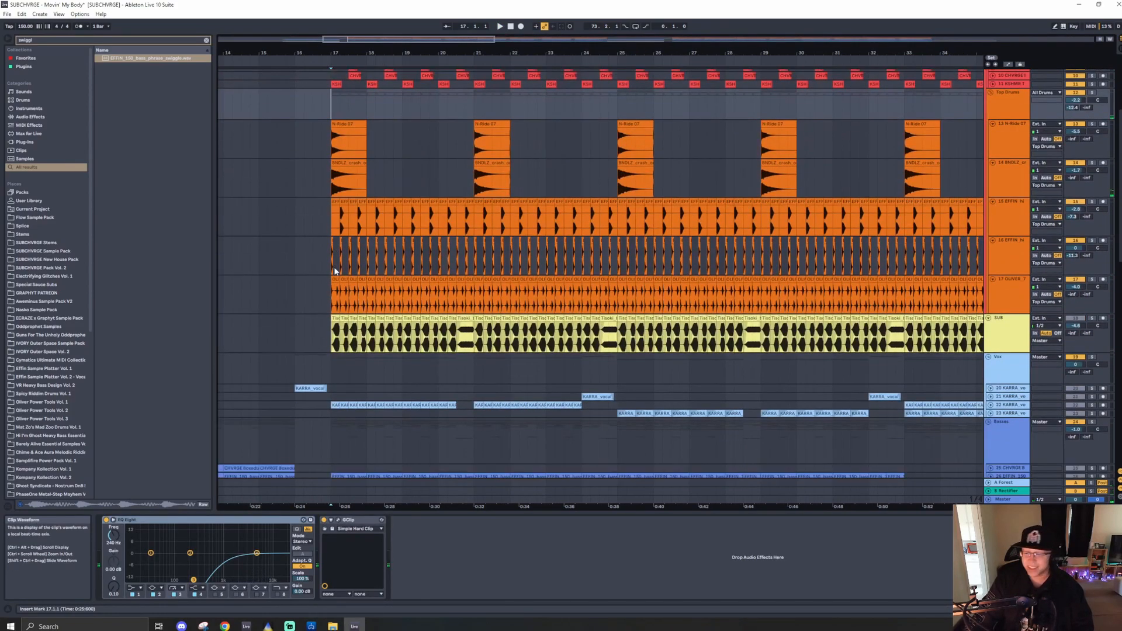
click(1012, 335)
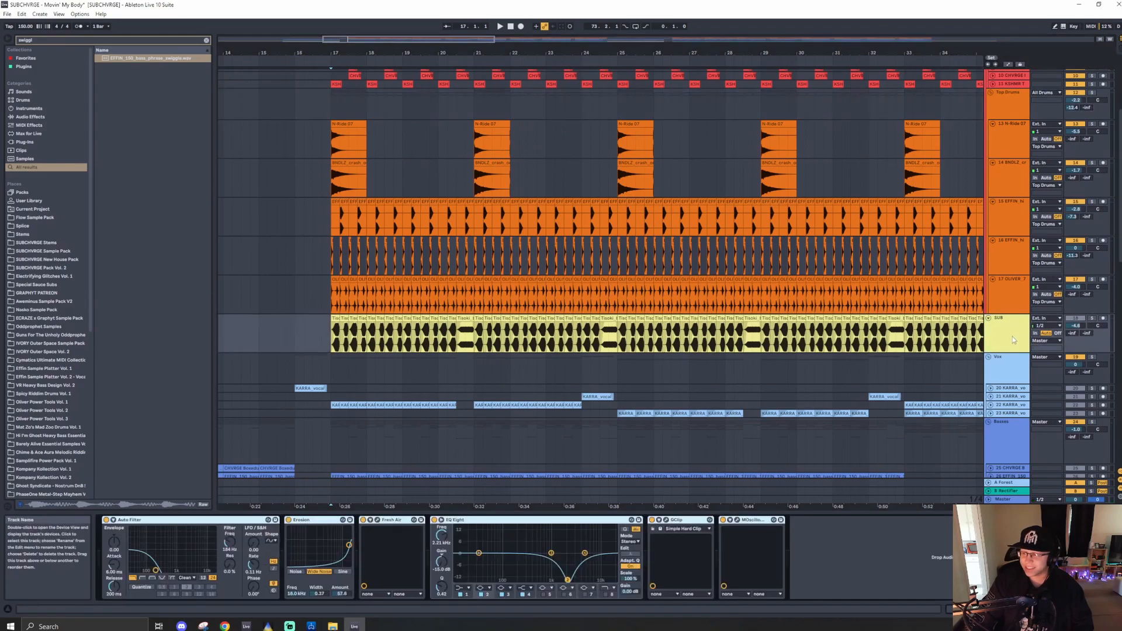
click(1093, 319)
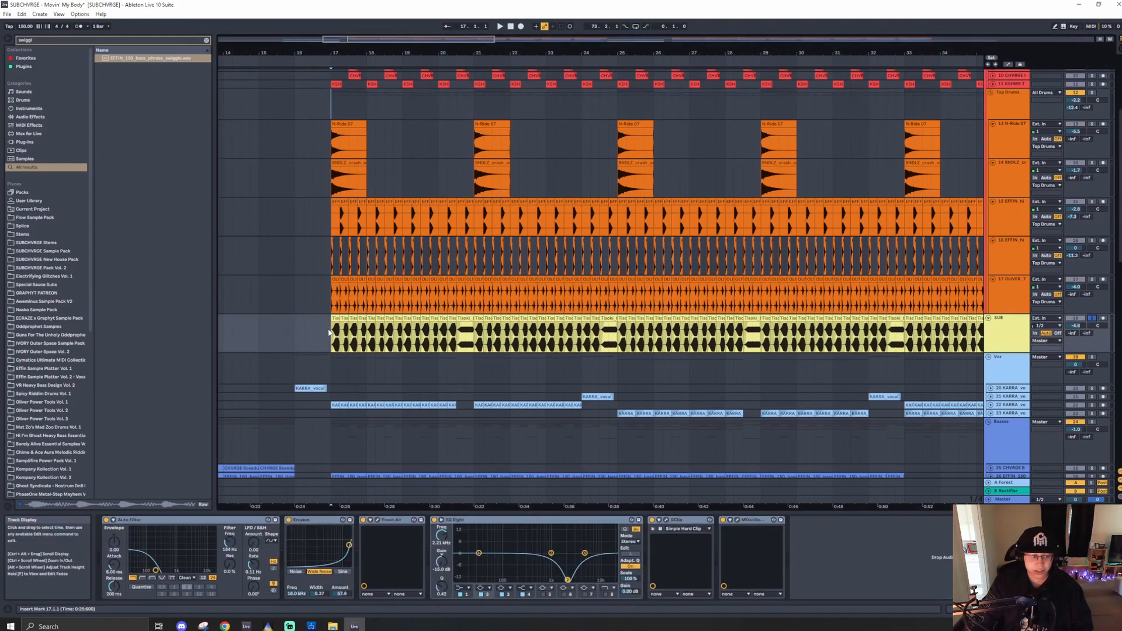
- Select every device in the SUB track's chain and play from bar 17
scroll(329, 332, up, 5)
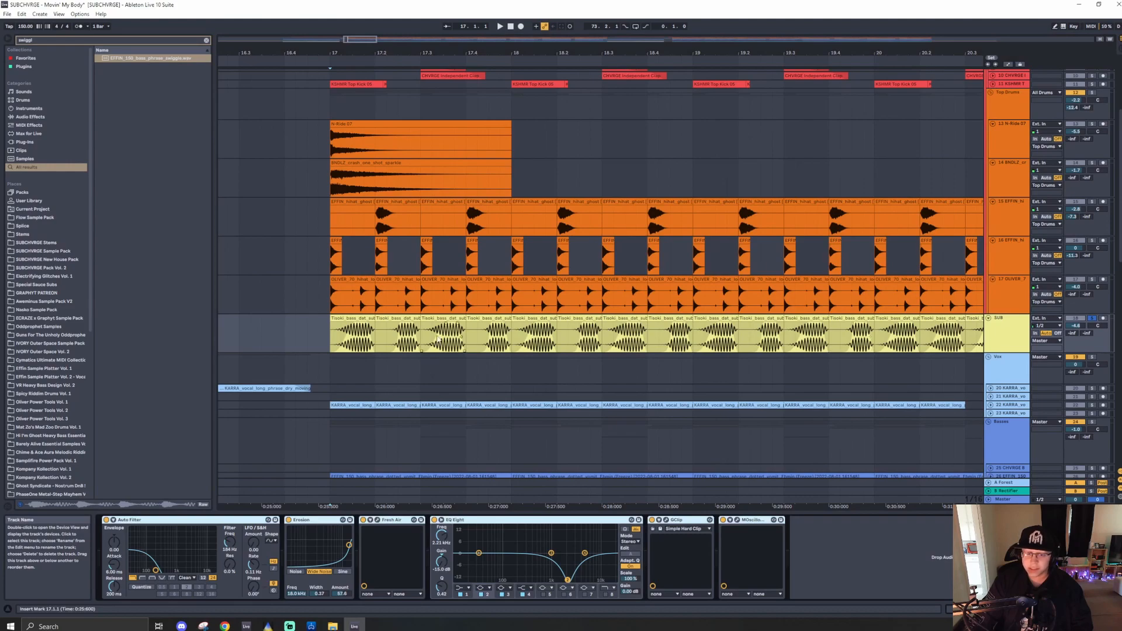
scroll(414, 325, up, 5)
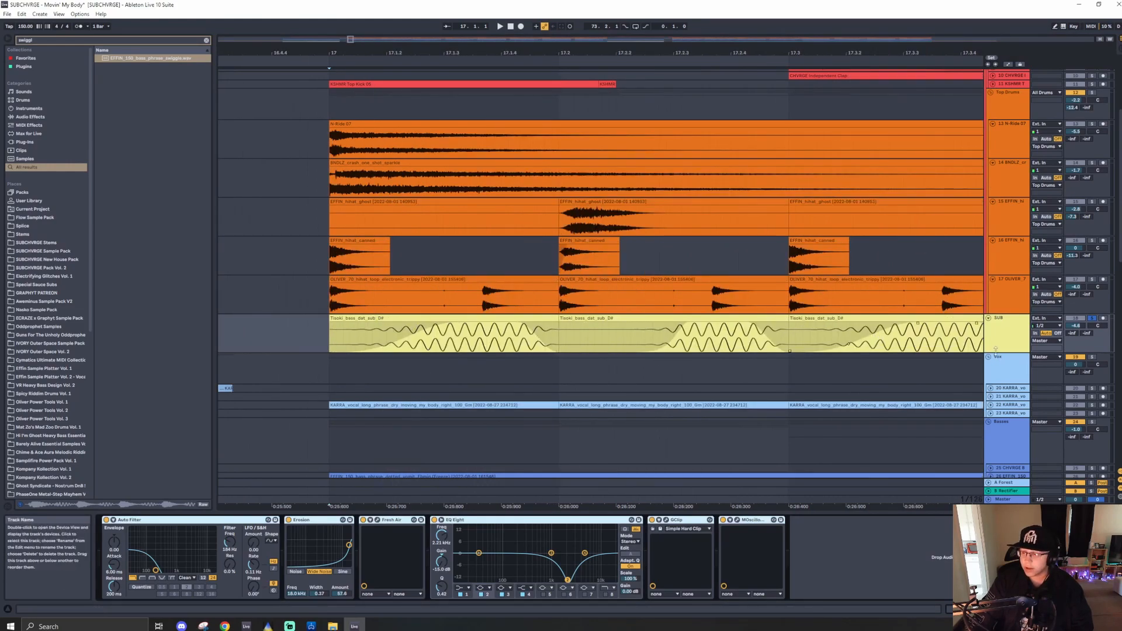
click(1017, 328)
click(945, 587)
key(ctrl+a)
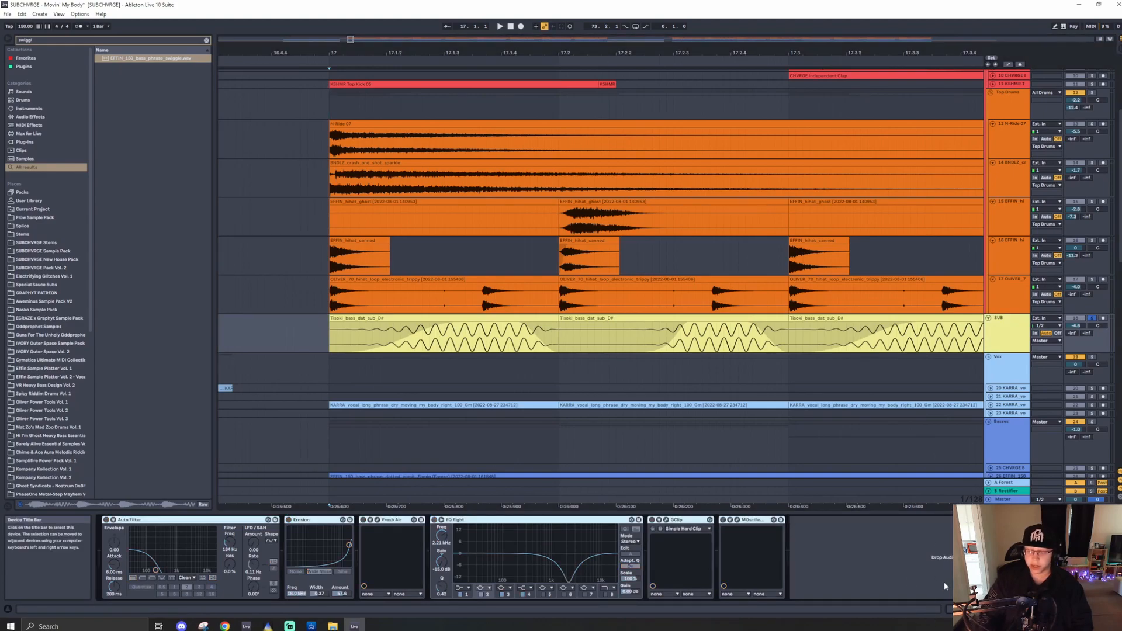
key(space)
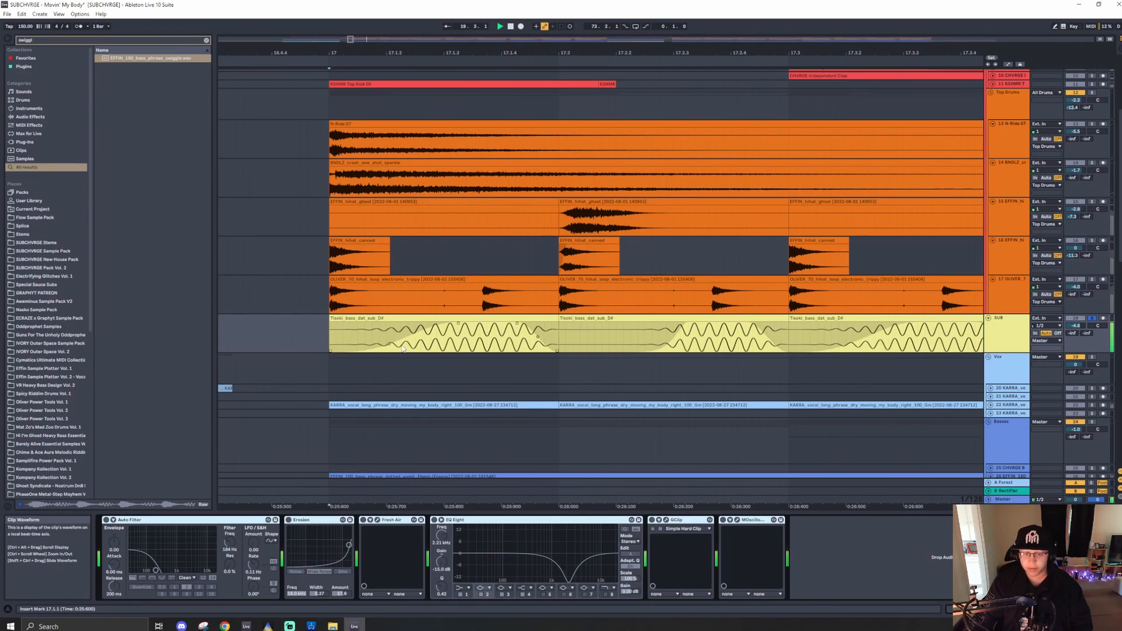
- Toggle the Erosion device on the SUB chain during playback
scroll(332, 342, down, 10)
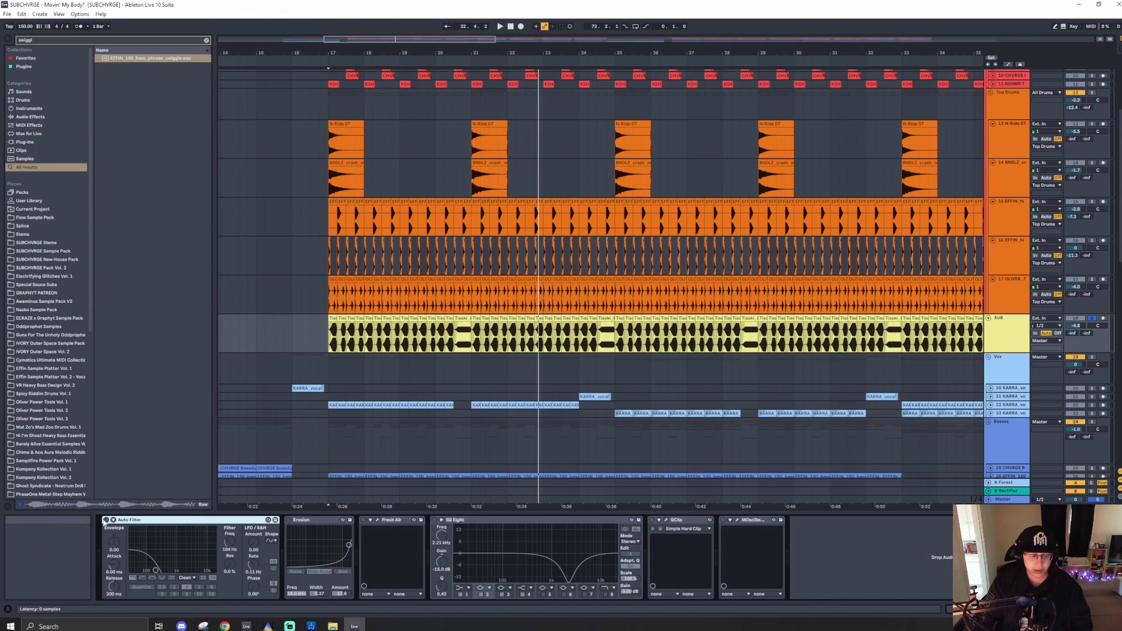
key(space)
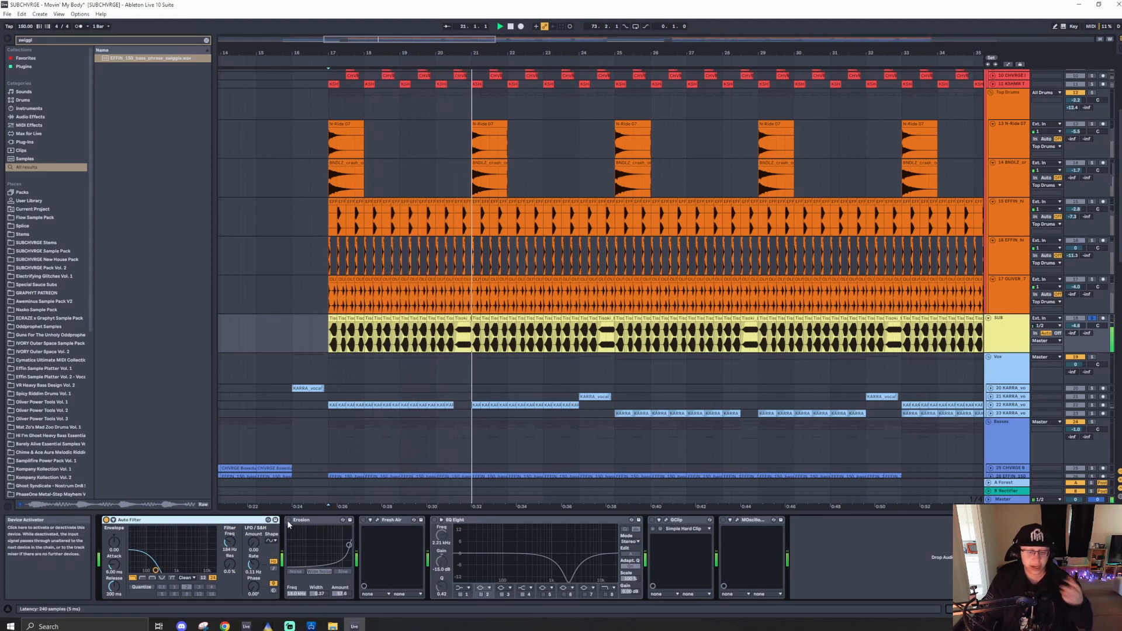
click(289, 520)
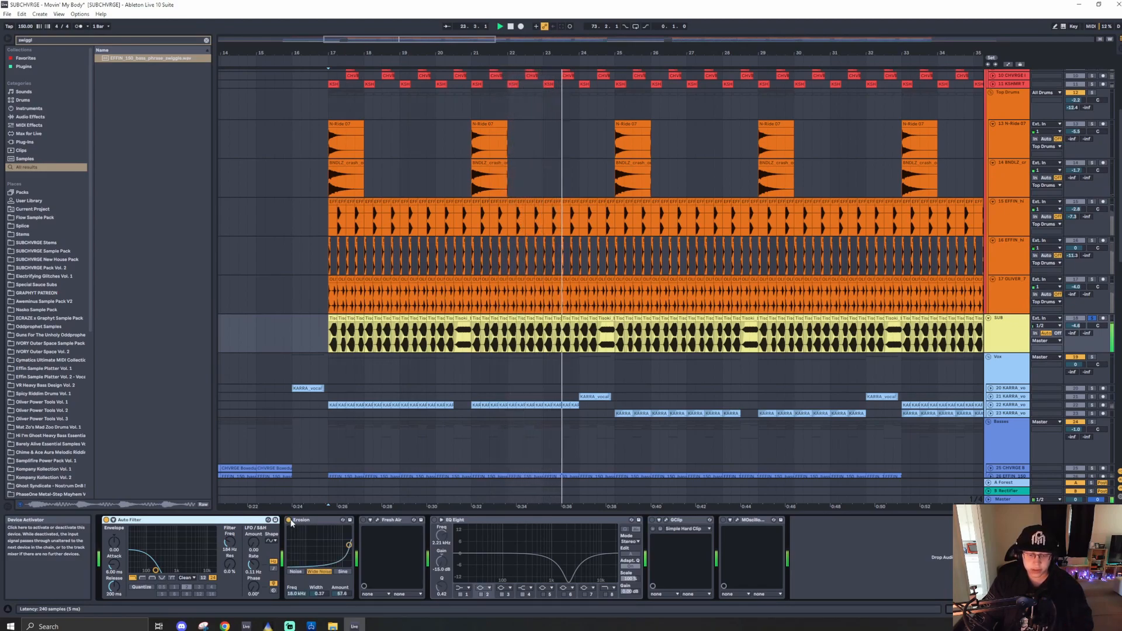
- Open the Fresh Air plugin window on the SUB track to show its settings, and close it
click(364, 520)
click(369, 520)
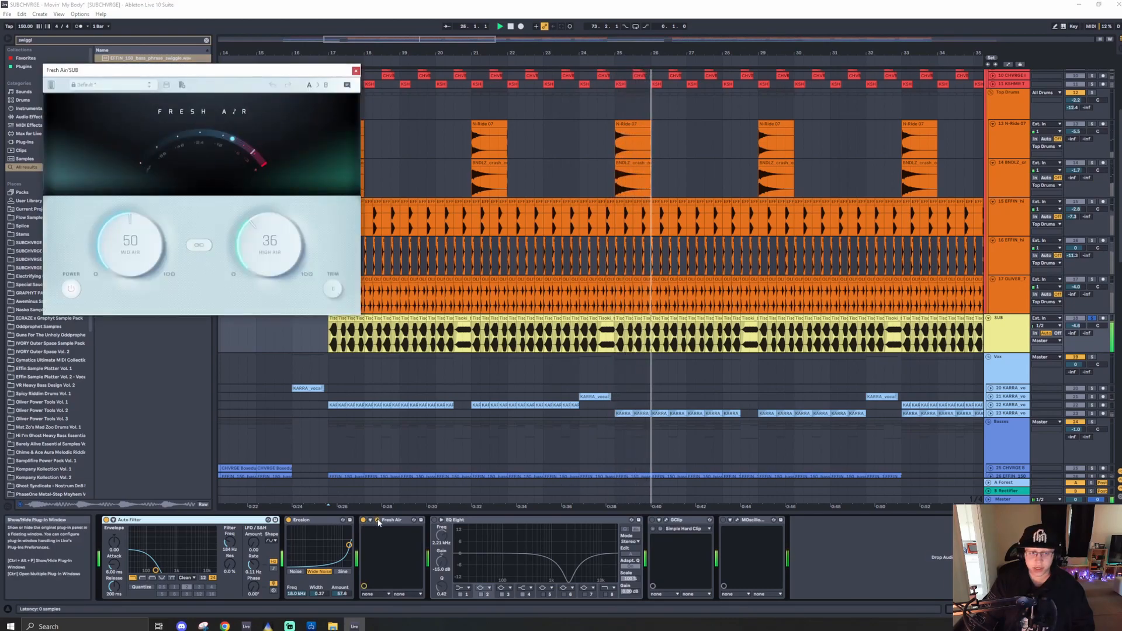
click(356, 70)
- Open the GClip plugin window on the SUB track and play the SUB clip from bar 17
click(434, 520)
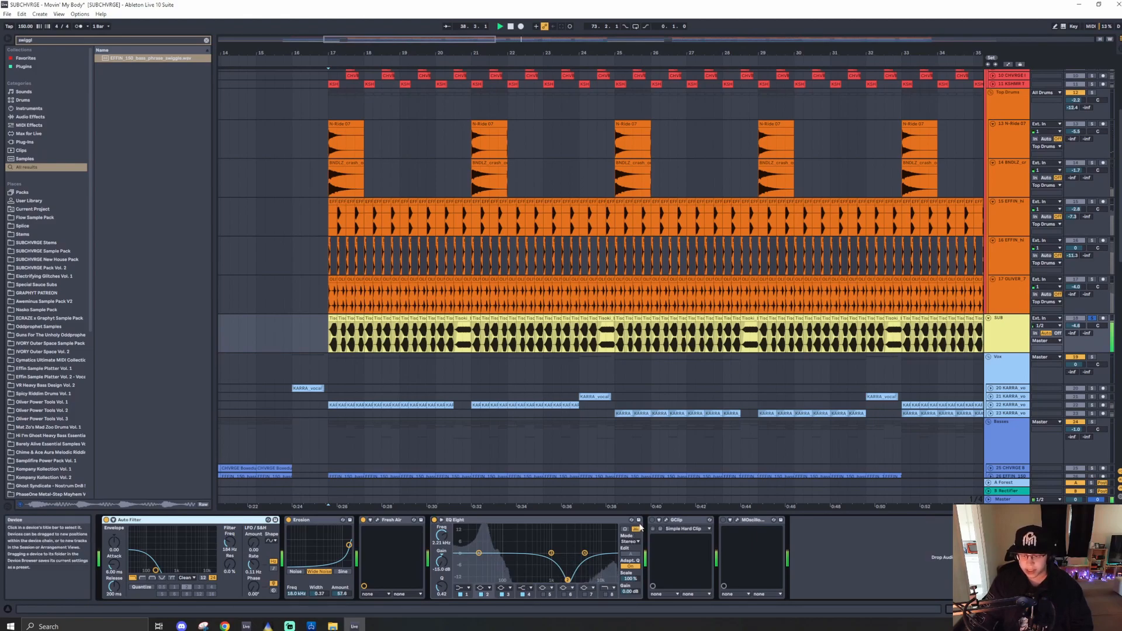
key(space)
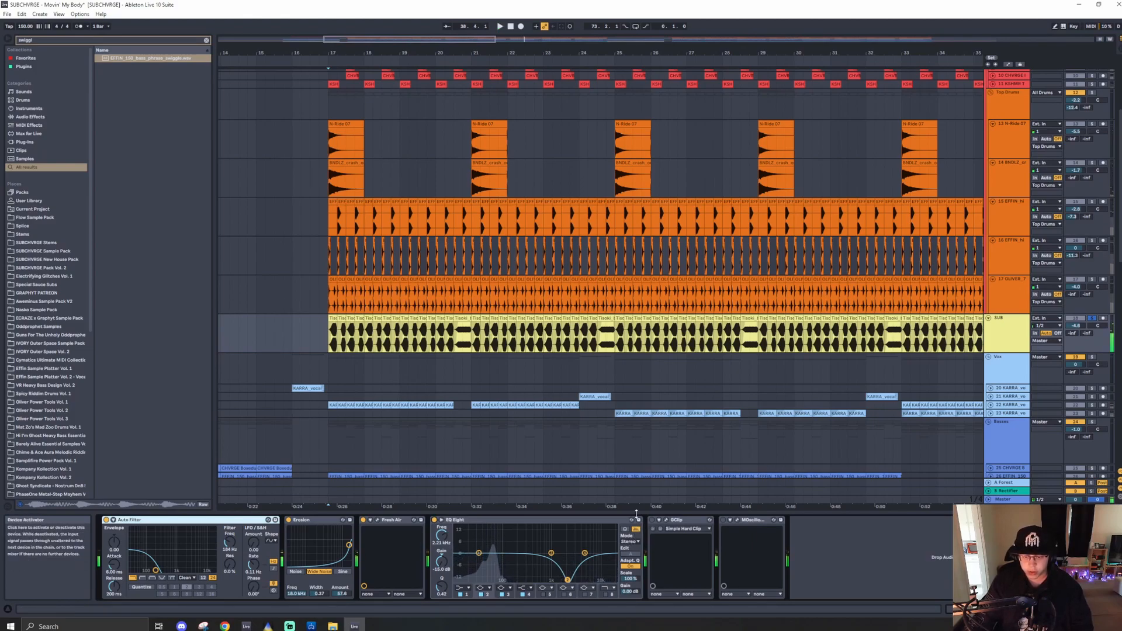
click(666, 519)
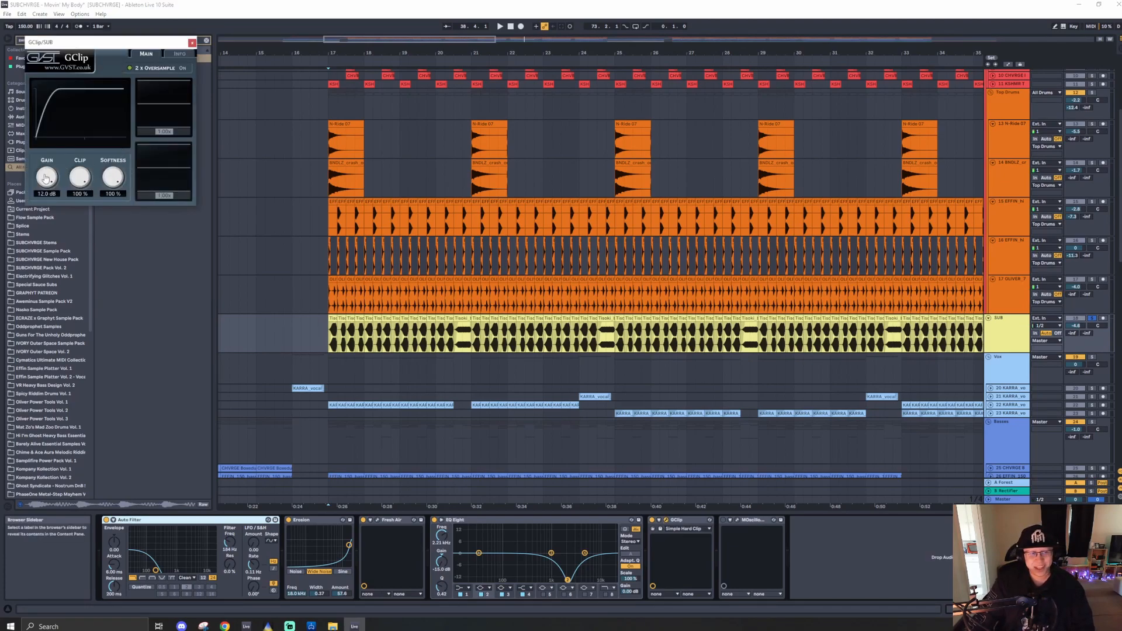
click(319, 320)
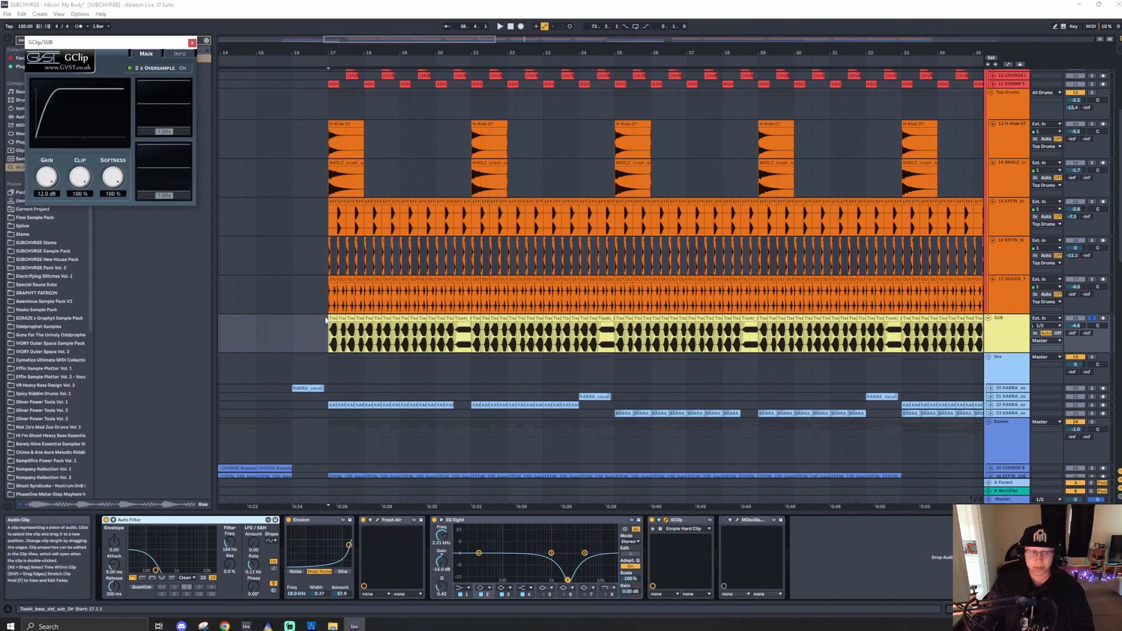
key(space)
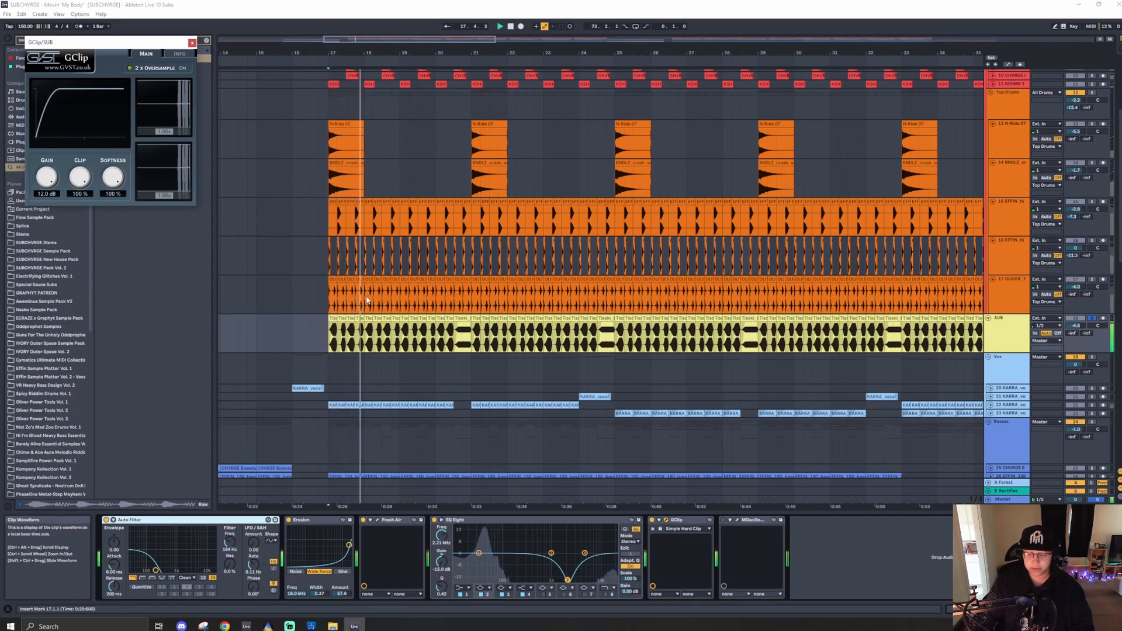
- Open the MOscilloscope window to view the SUB waveform, stop playback, and close both plugin windows
click(723, 520)
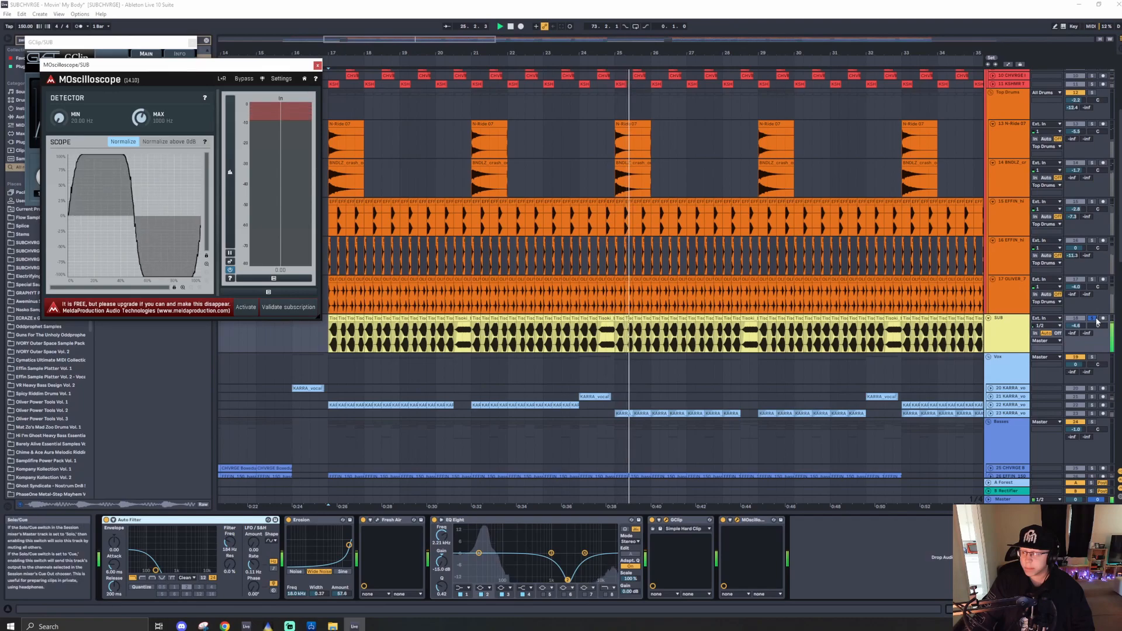
key(space)
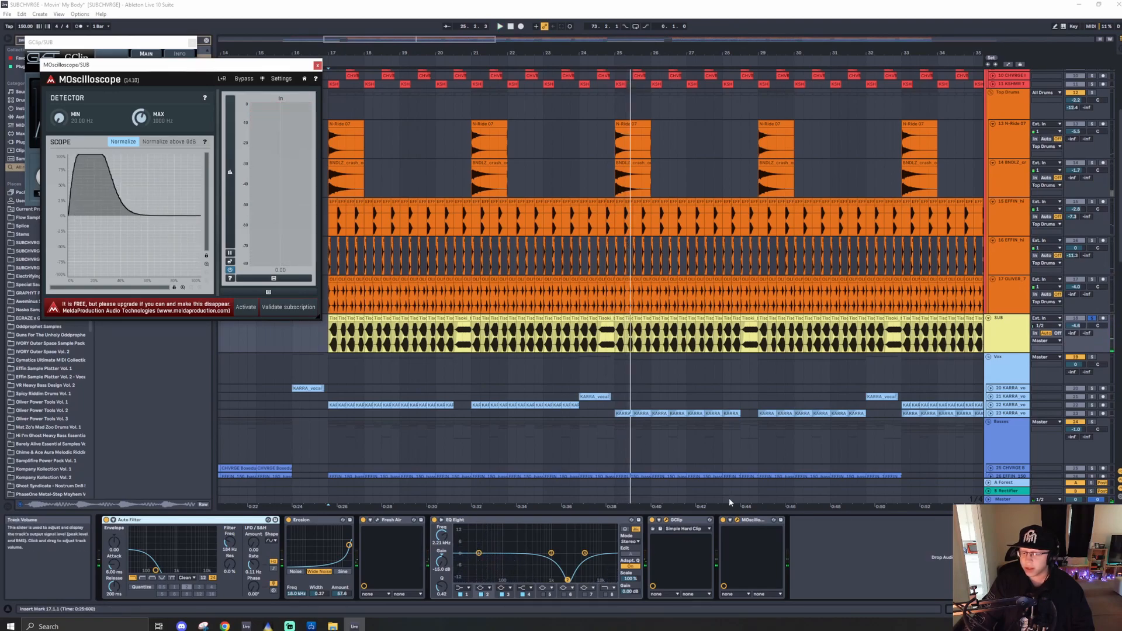
click(176, 42)
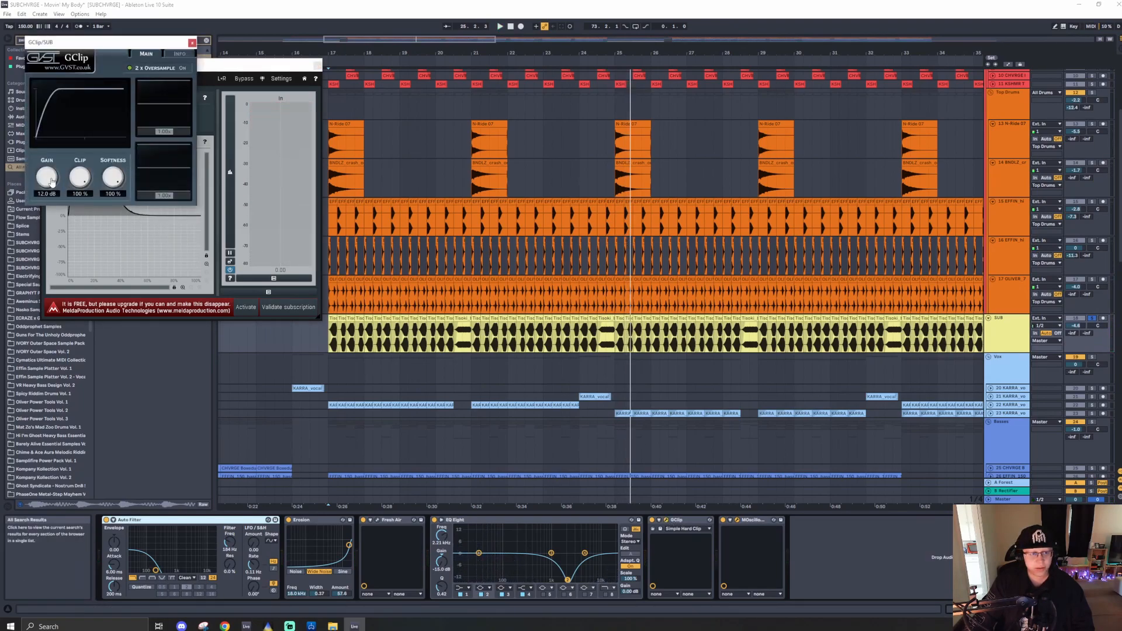
click(192, 44)
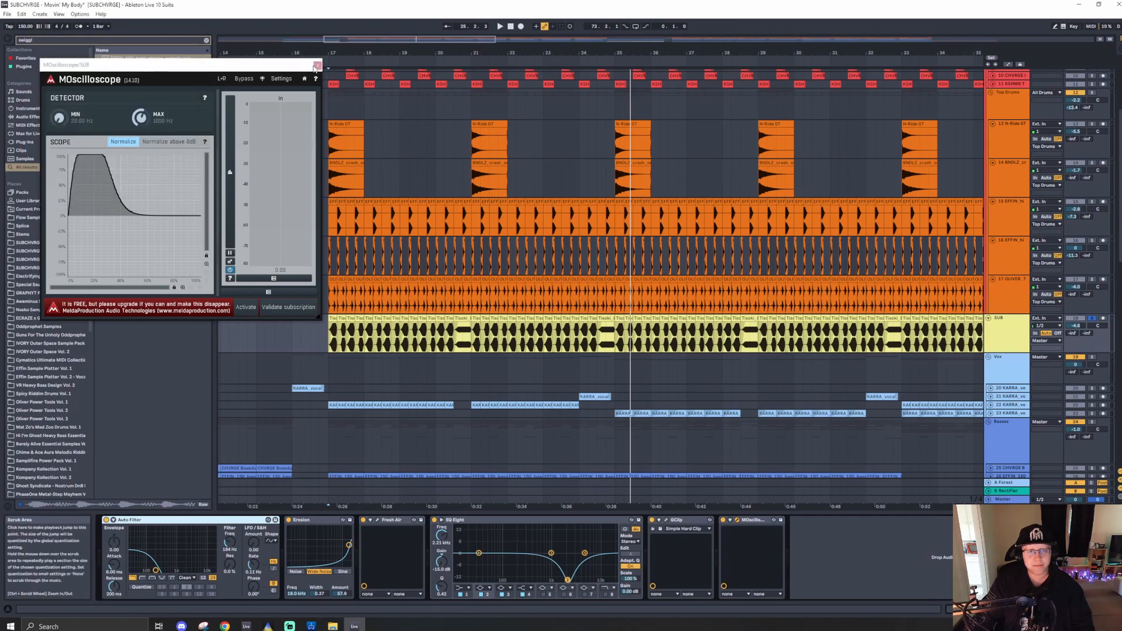
click(317, 65)
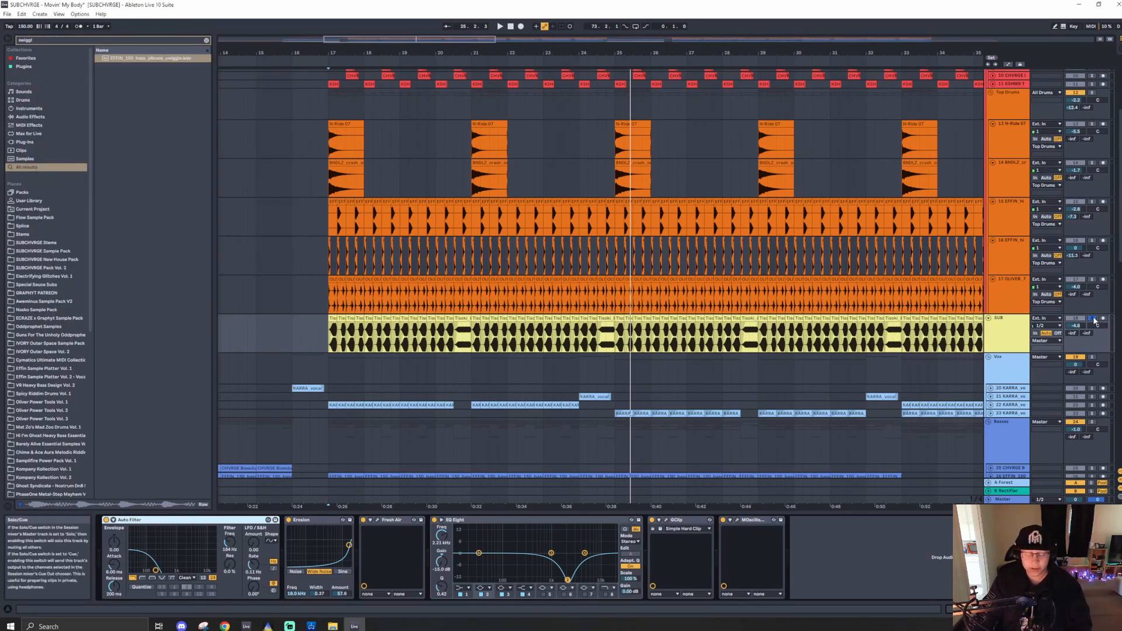
- Play from bar 17 and select the Basses group at bar 57 to show its effects chain
click(328, 302)
key(space)
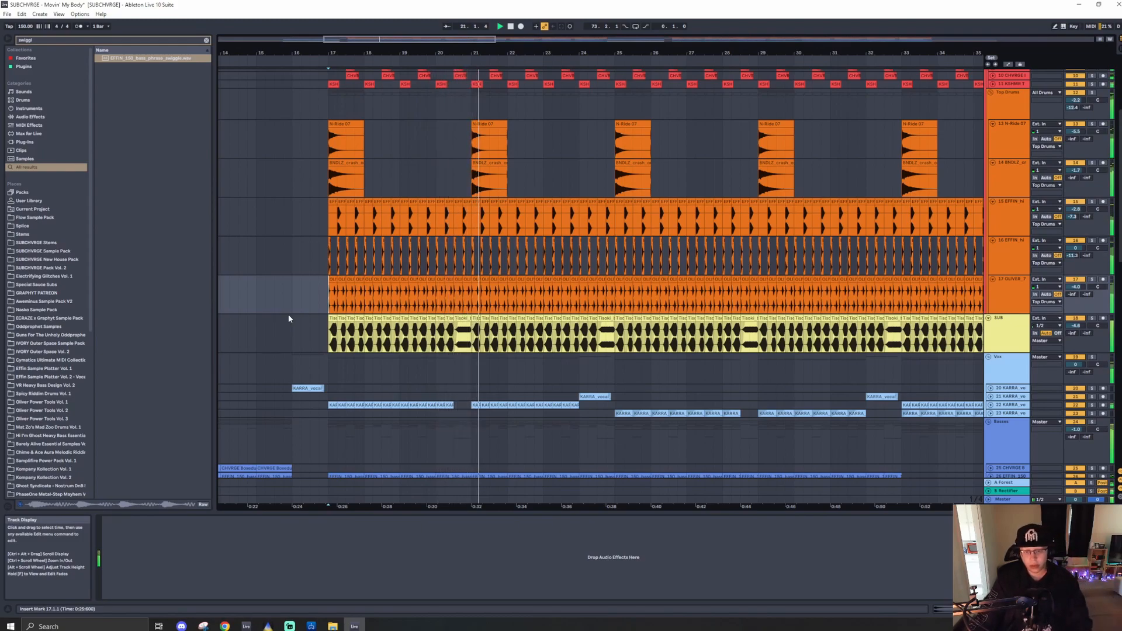
scroll(325, 280, down, 1)
key(w)
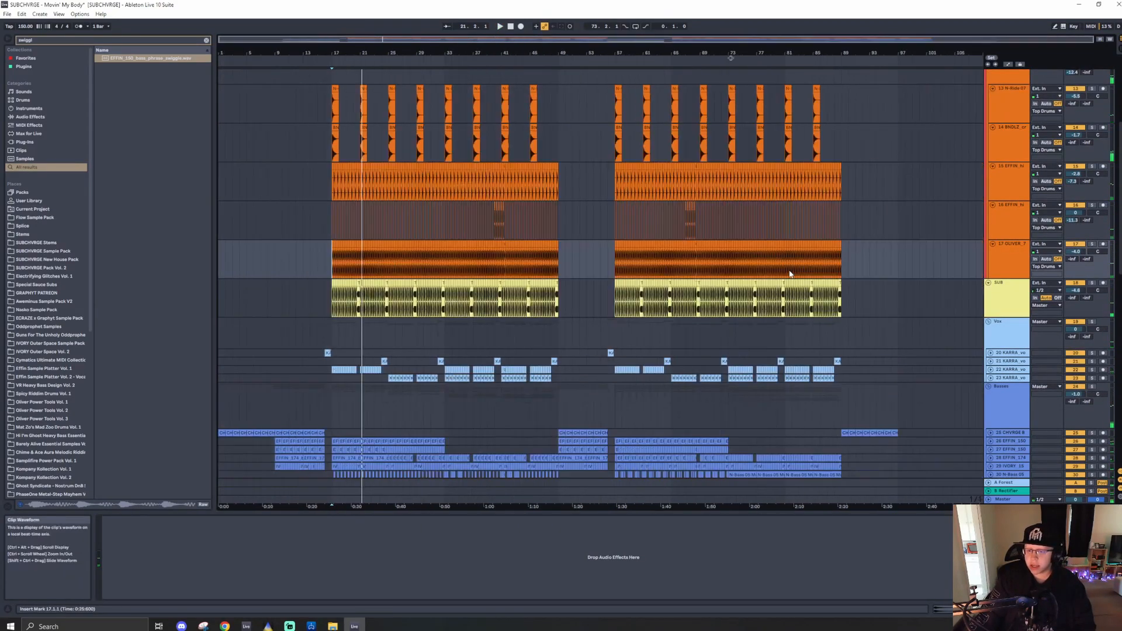
scroll(596, 388, down, 3)
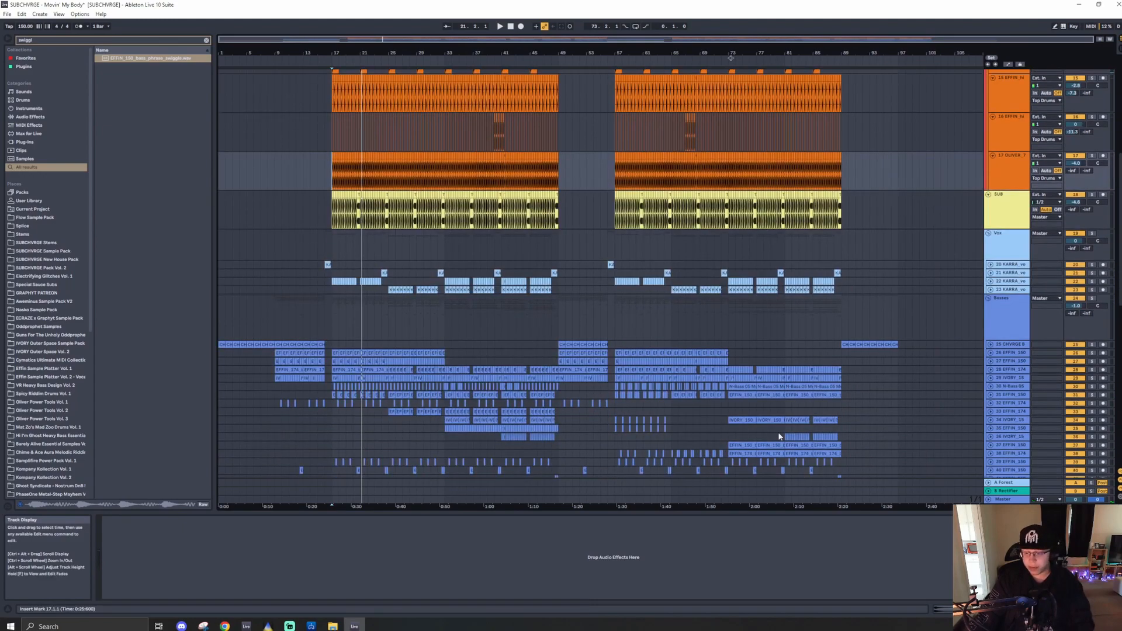
click(615, 325)
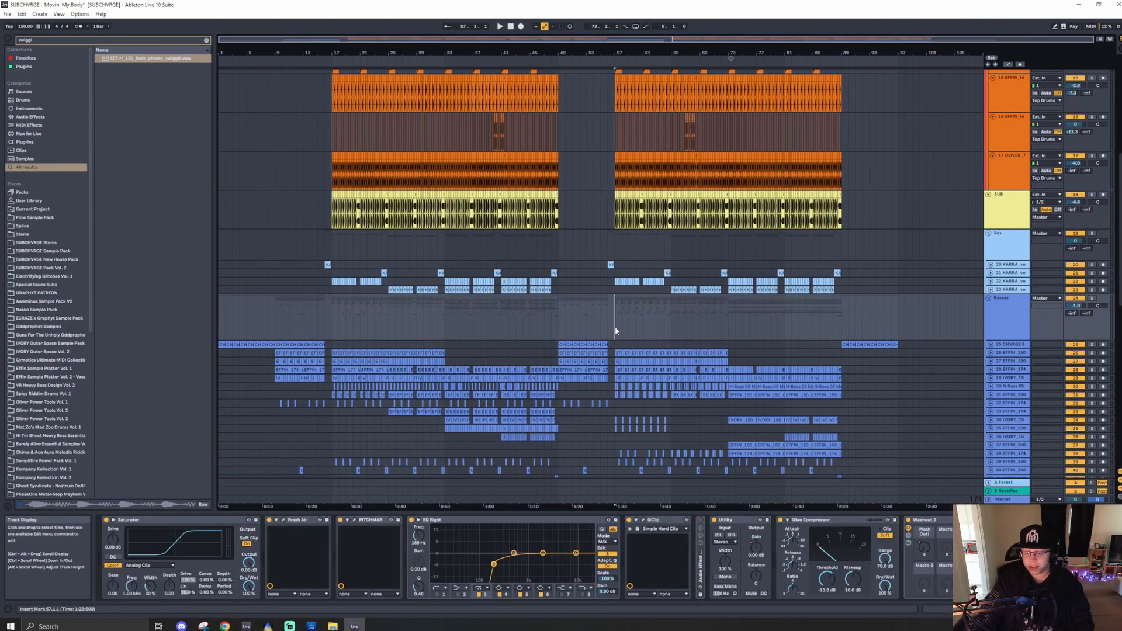
- Select individual bass tracks inside the Basses group to show their EQ Eight effect chains
scroll(619, 322, down, 2)
scroll(622, 320, up, 5)
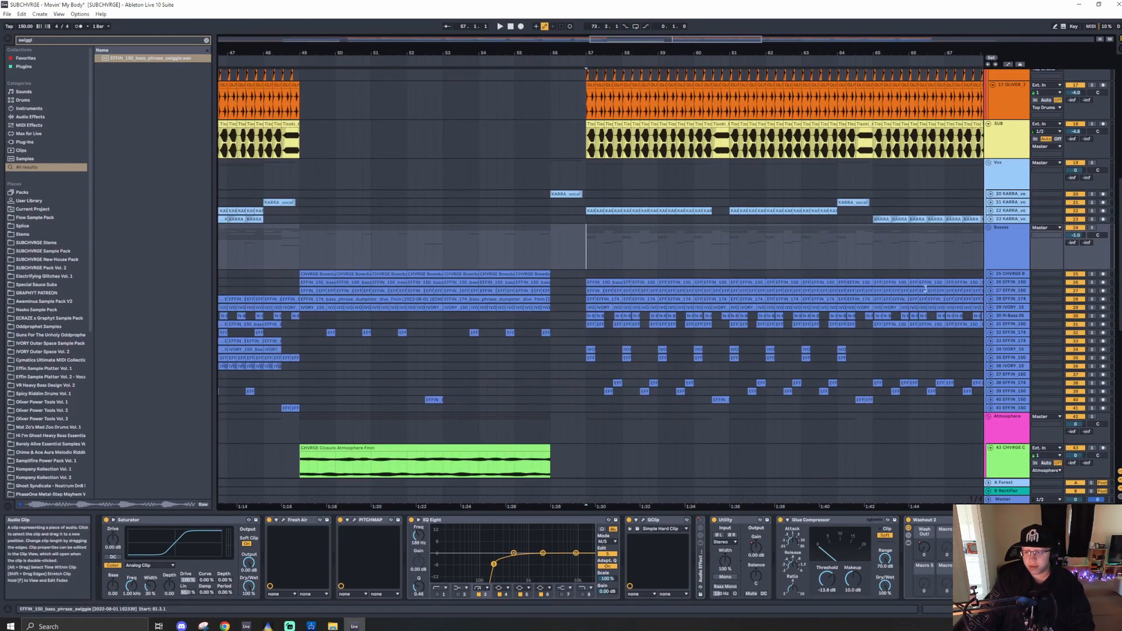
click(1017, 275)
click(1008, 325)
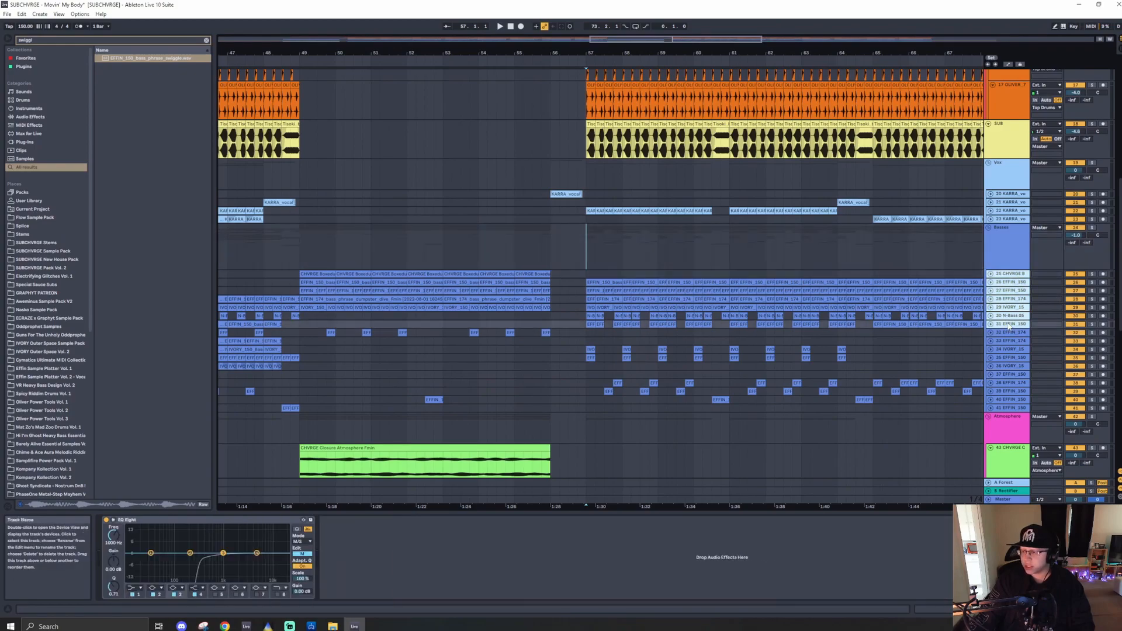
- Zoom into bar 57 and select the EFFIN 100 bass phrase swiggle clip to show its Auto Filter, EQ Eight, Fresh Air and GClip chain
shift+click(1020, 277)
click(990, 274)
scroll(637, 313, up, 5)
click(558, 308)
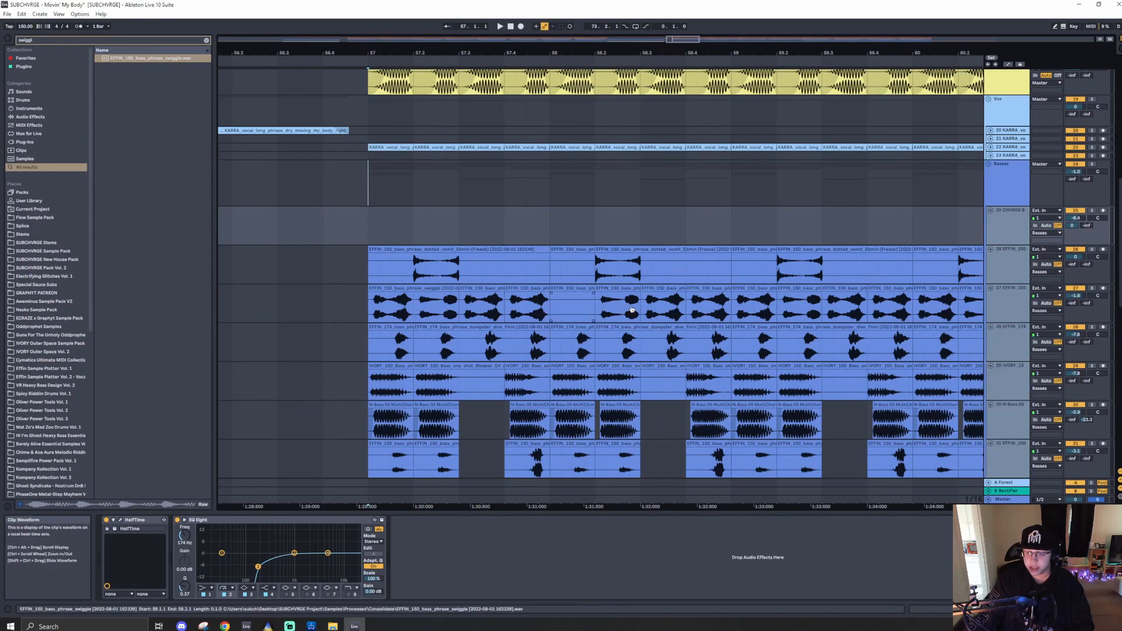
click(605, 312)
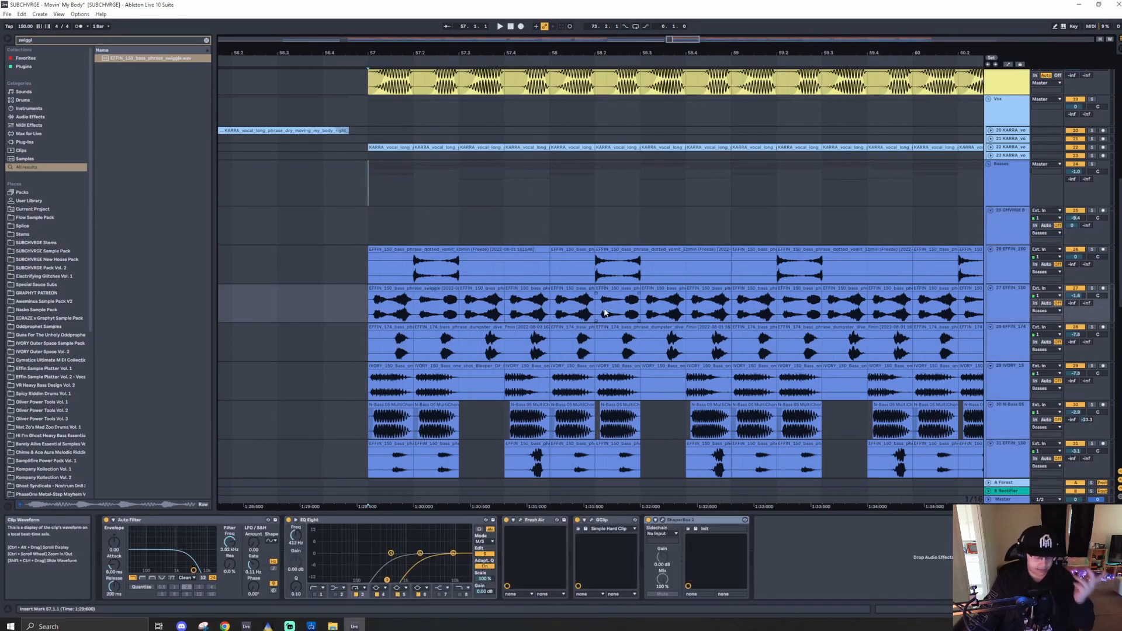
- Collapse all the track groups in the arrangement and save the set
key(w)
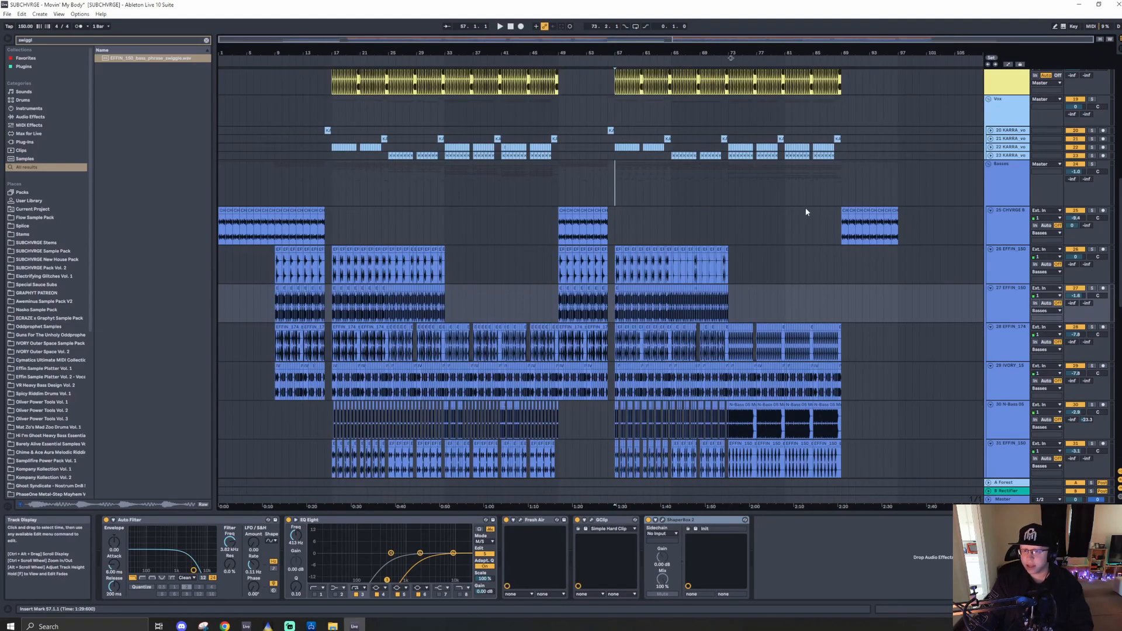
scroll(632, 184, down, 10)
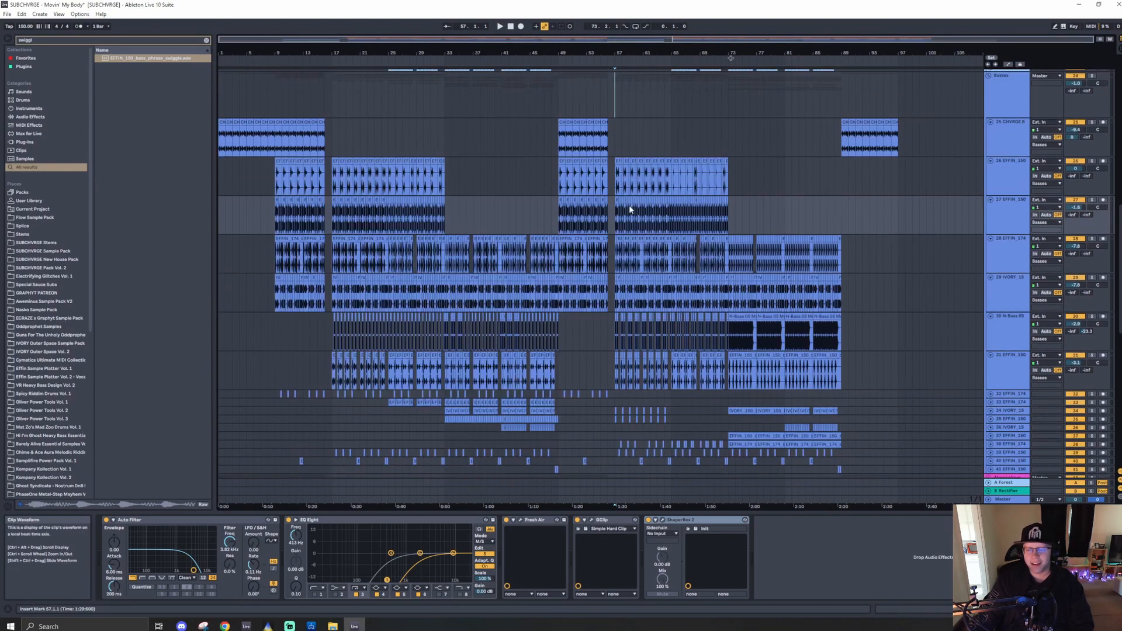
scroll(625, 222, down, 4)
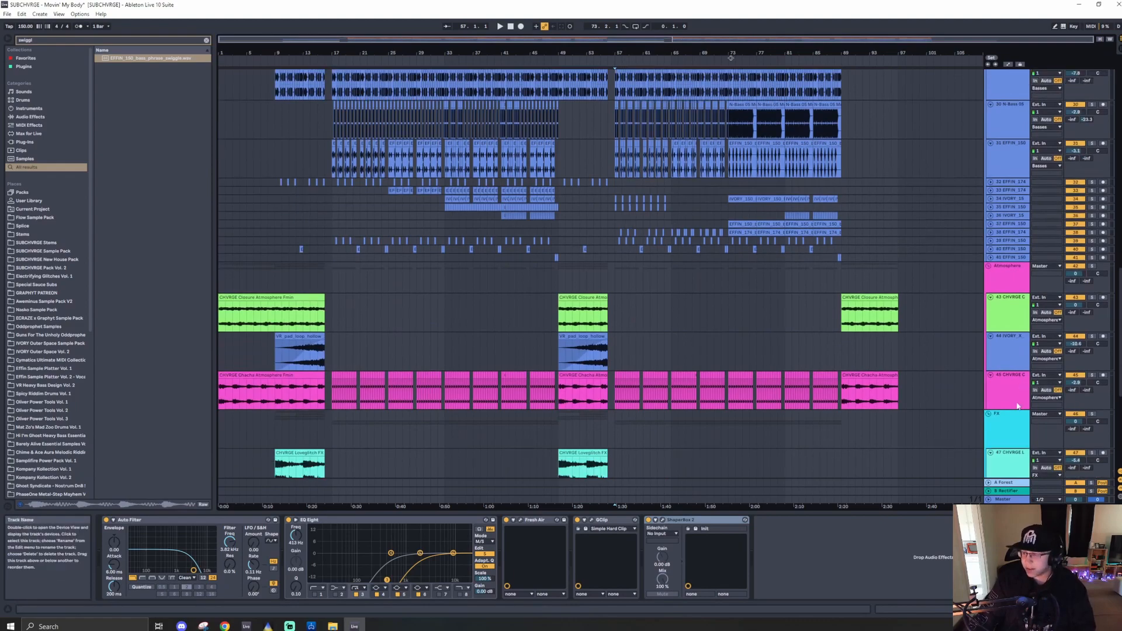
click(997, 424)
alt+click(990, 415)
click(878, 134)
right_click(948, 145)
click(900, 134)
key(ctrl+s)
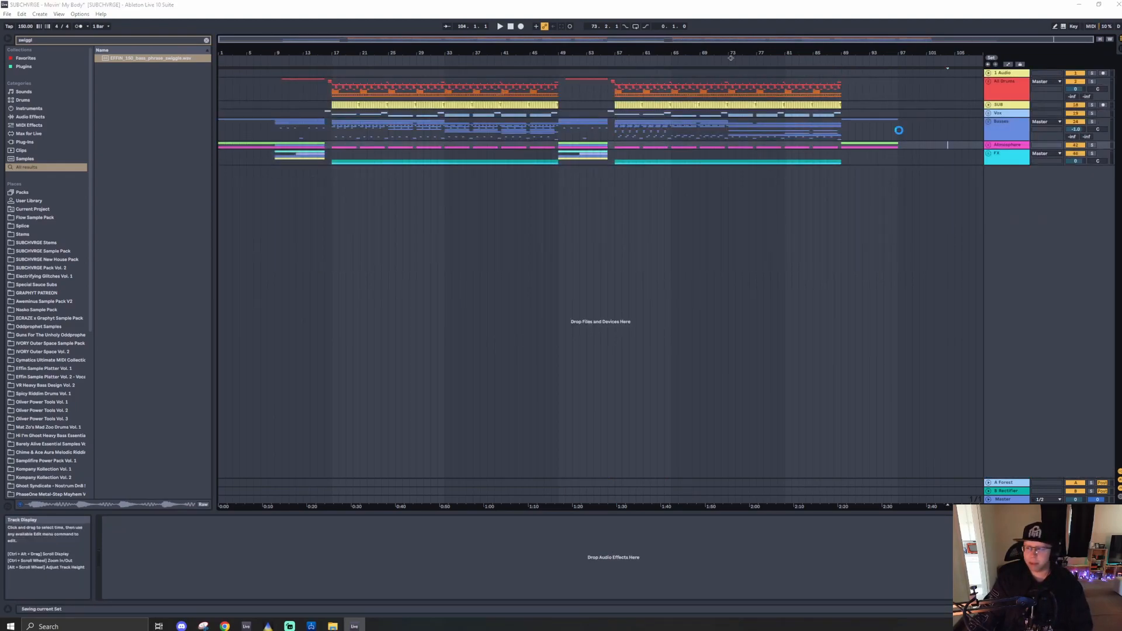